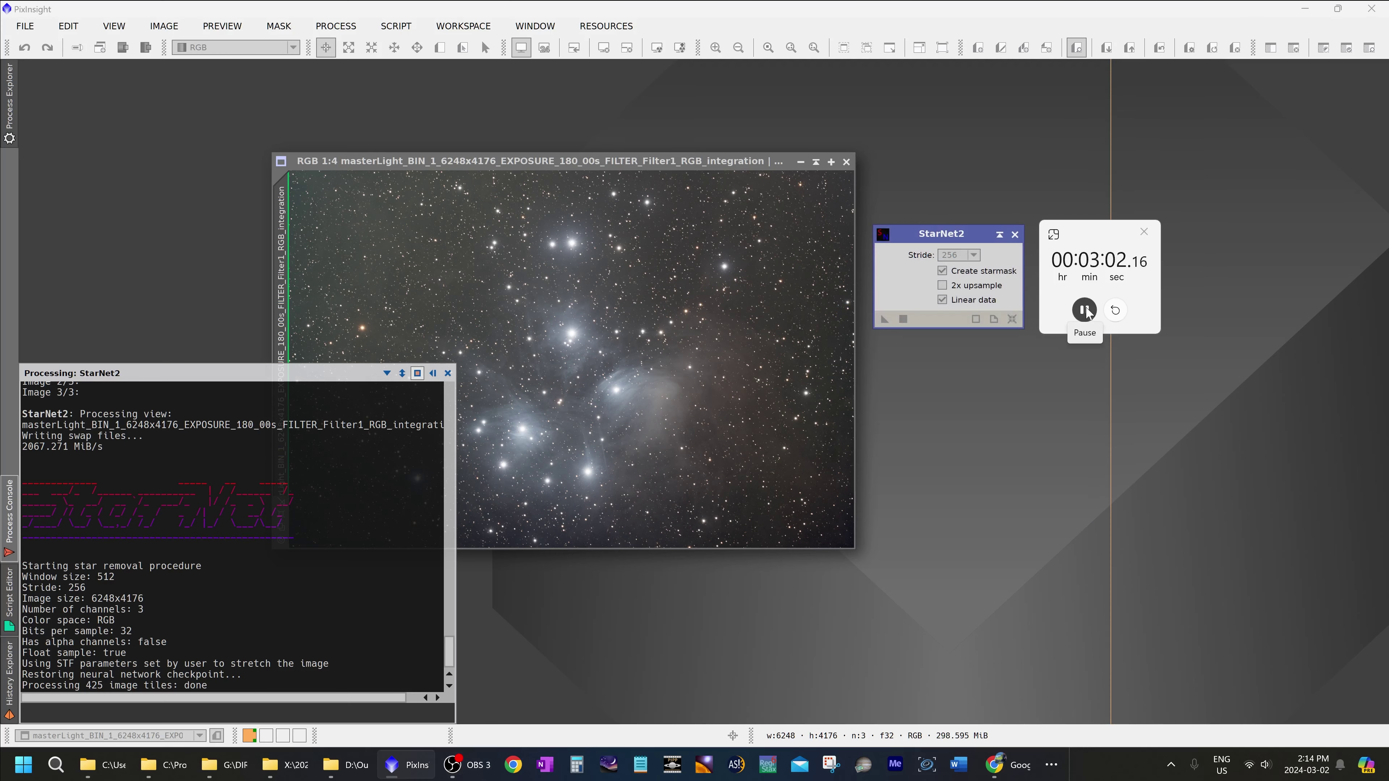
Pause the Clock stopwatch at about 3 min 3 s and move it below the StarNet2 panel.
left_click(1085, 310)
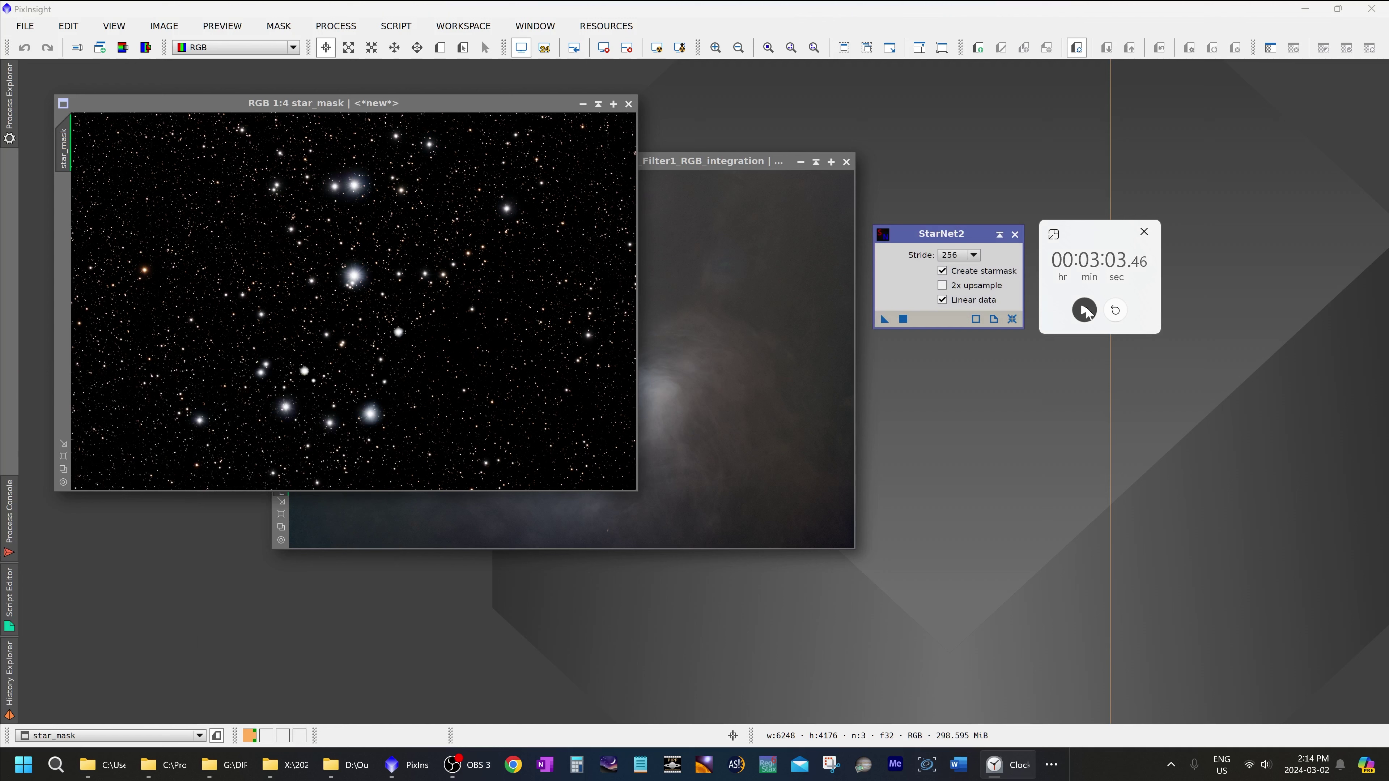
left_click_drag(1100, 237, 942, 399)
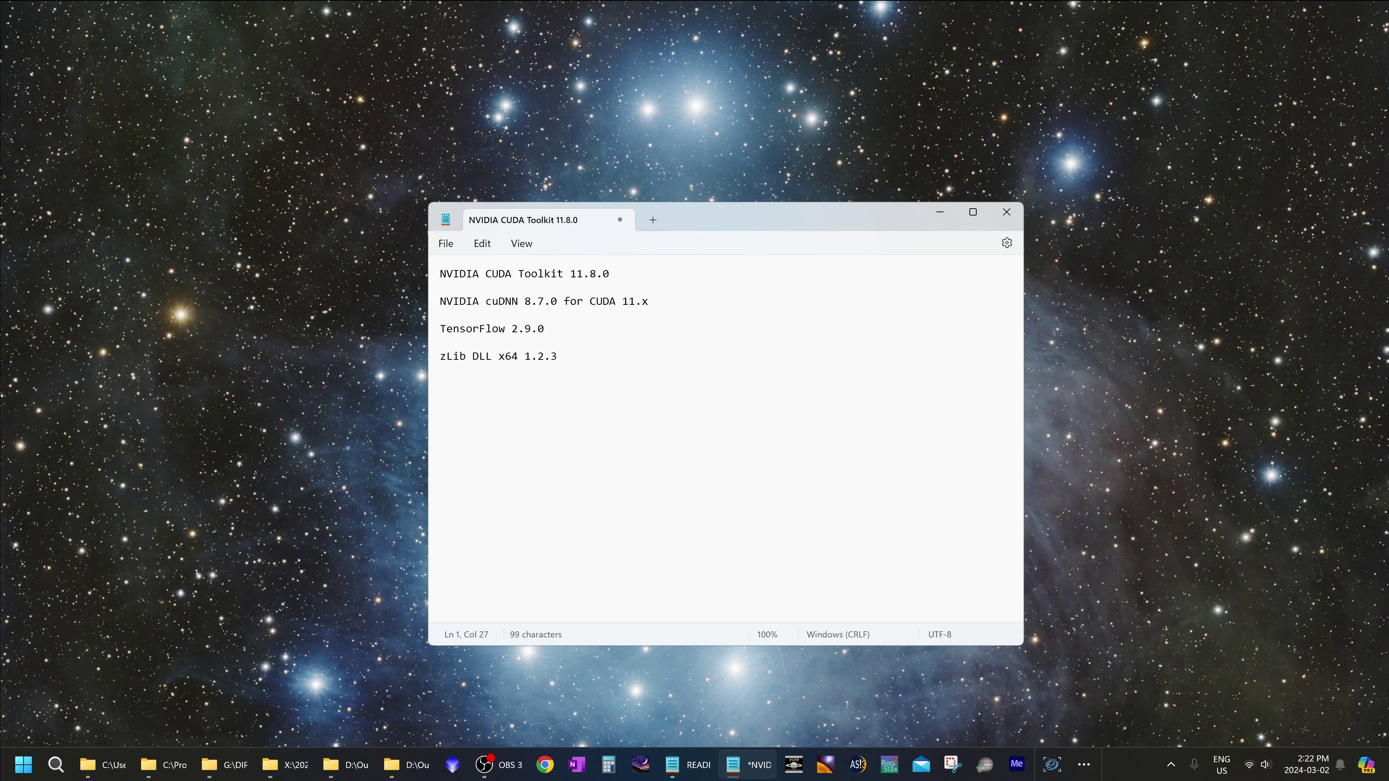
Copy the 'NVIDIA CUDA Toolkit 11.8.0' line from the Notepad list.
left_click_drag(440, 276, 661, 277)
key("ctrl+c")
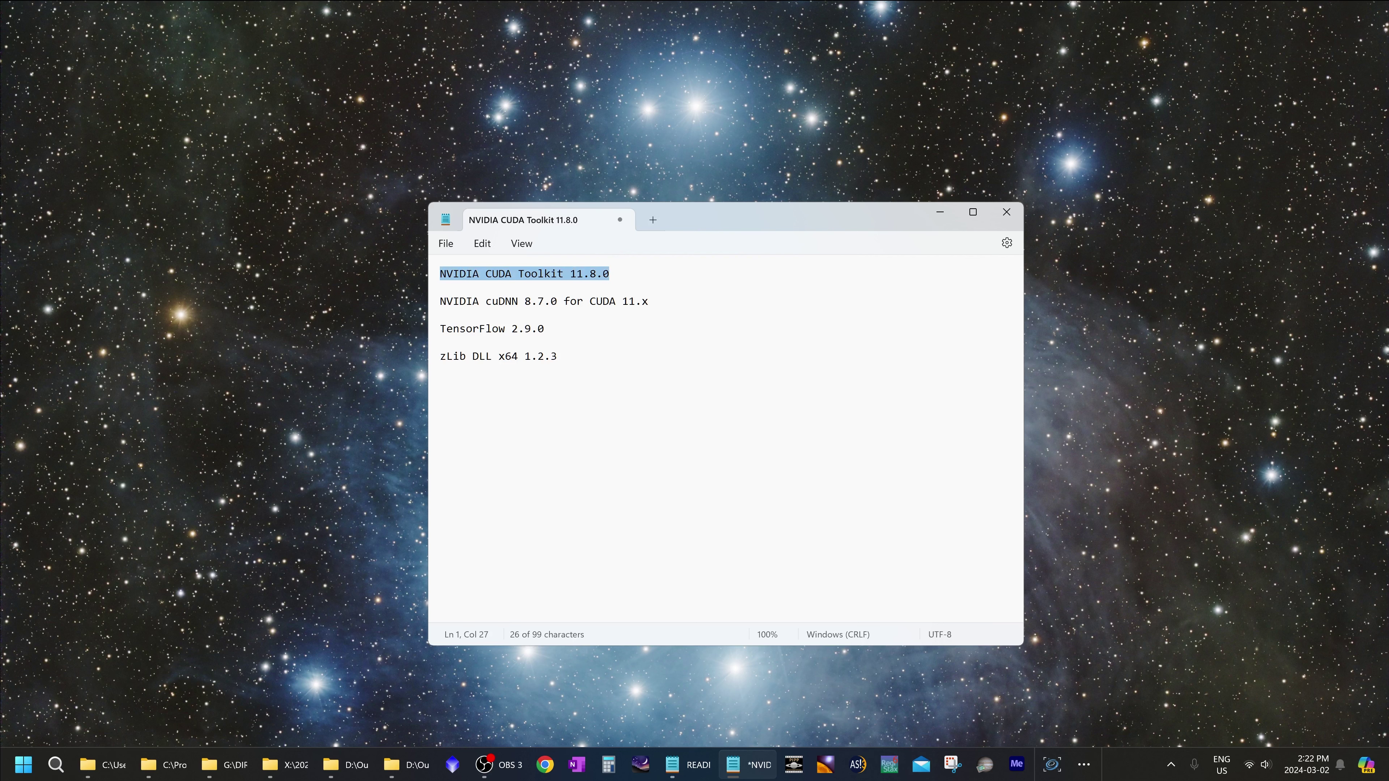
left_click(660, 279)
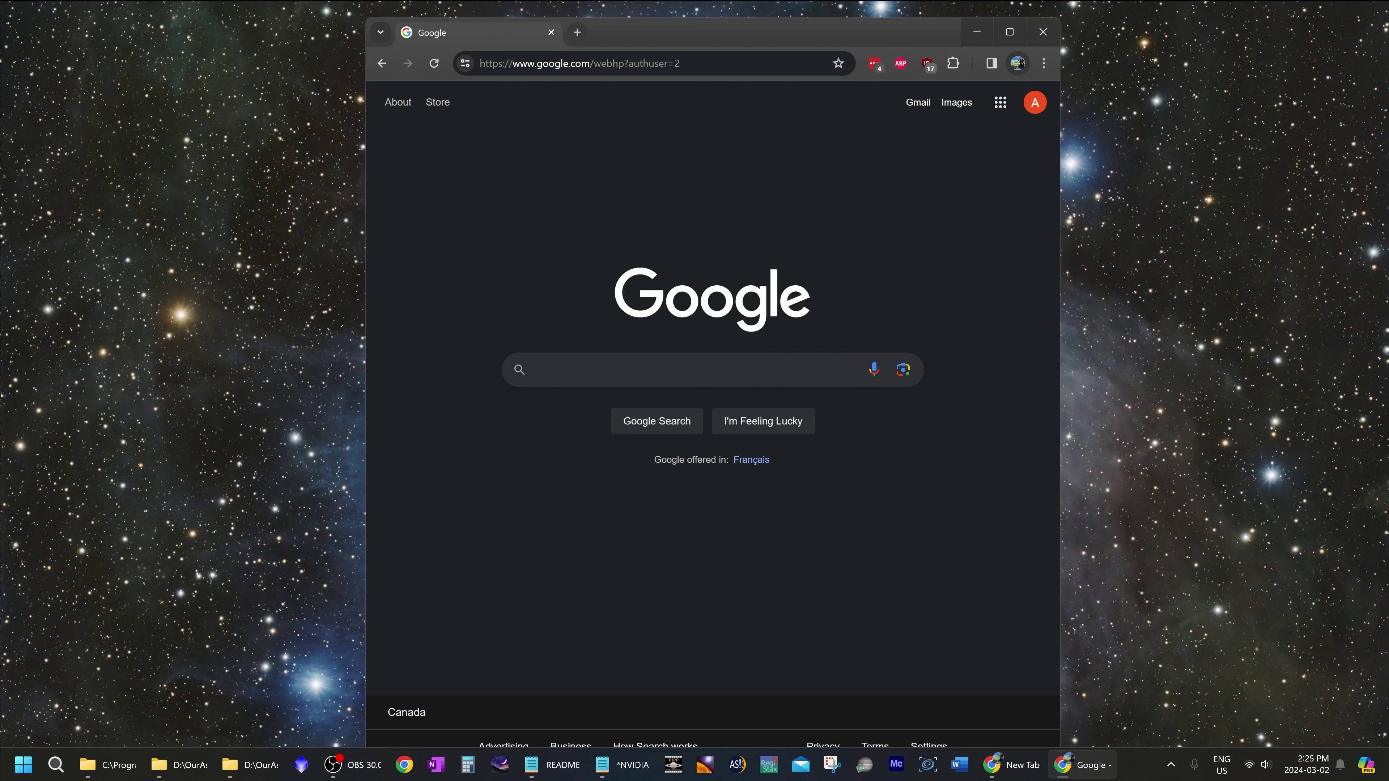
Search Google for NVIDIA CUDA Toolkit 11.8.0 and open the CUDA Toolkit 11.8 Downloads page.
key("ctrl+v")
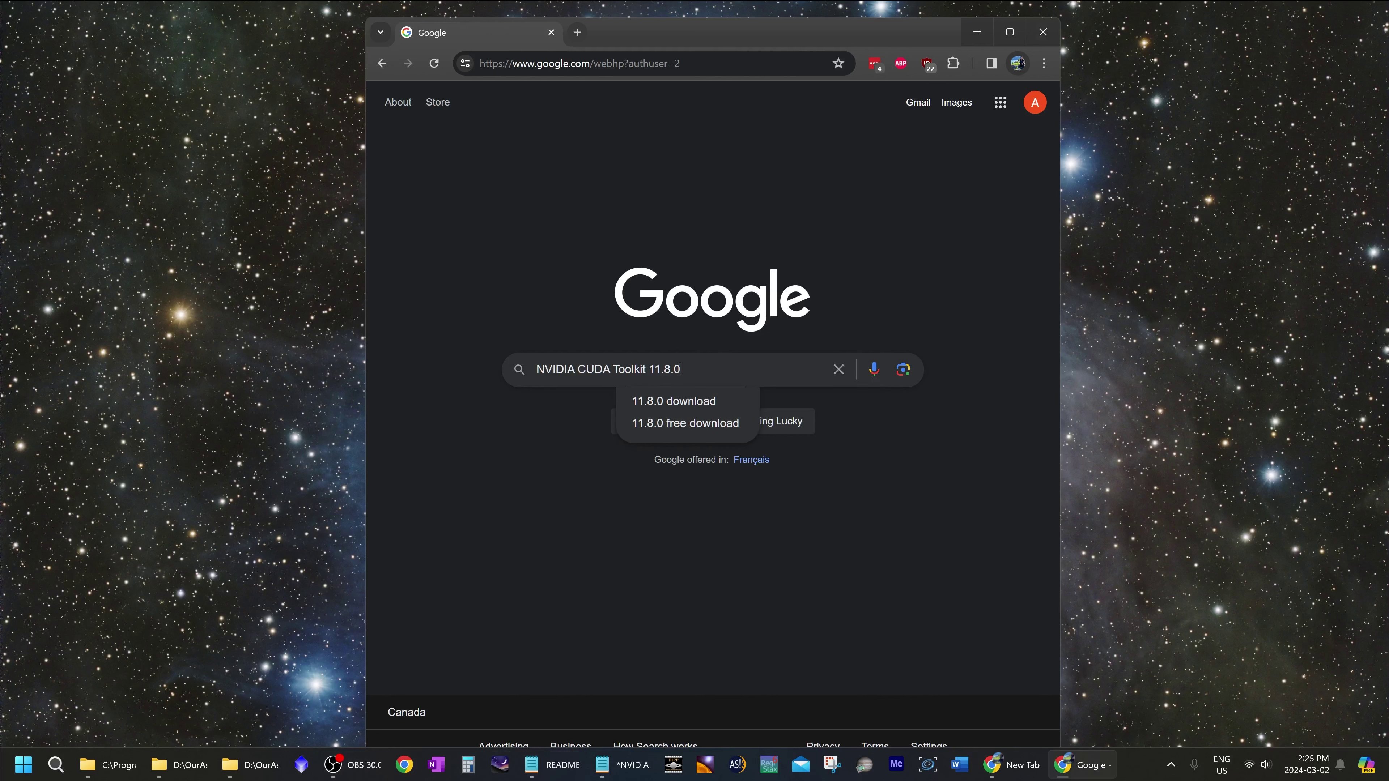
key("Return")
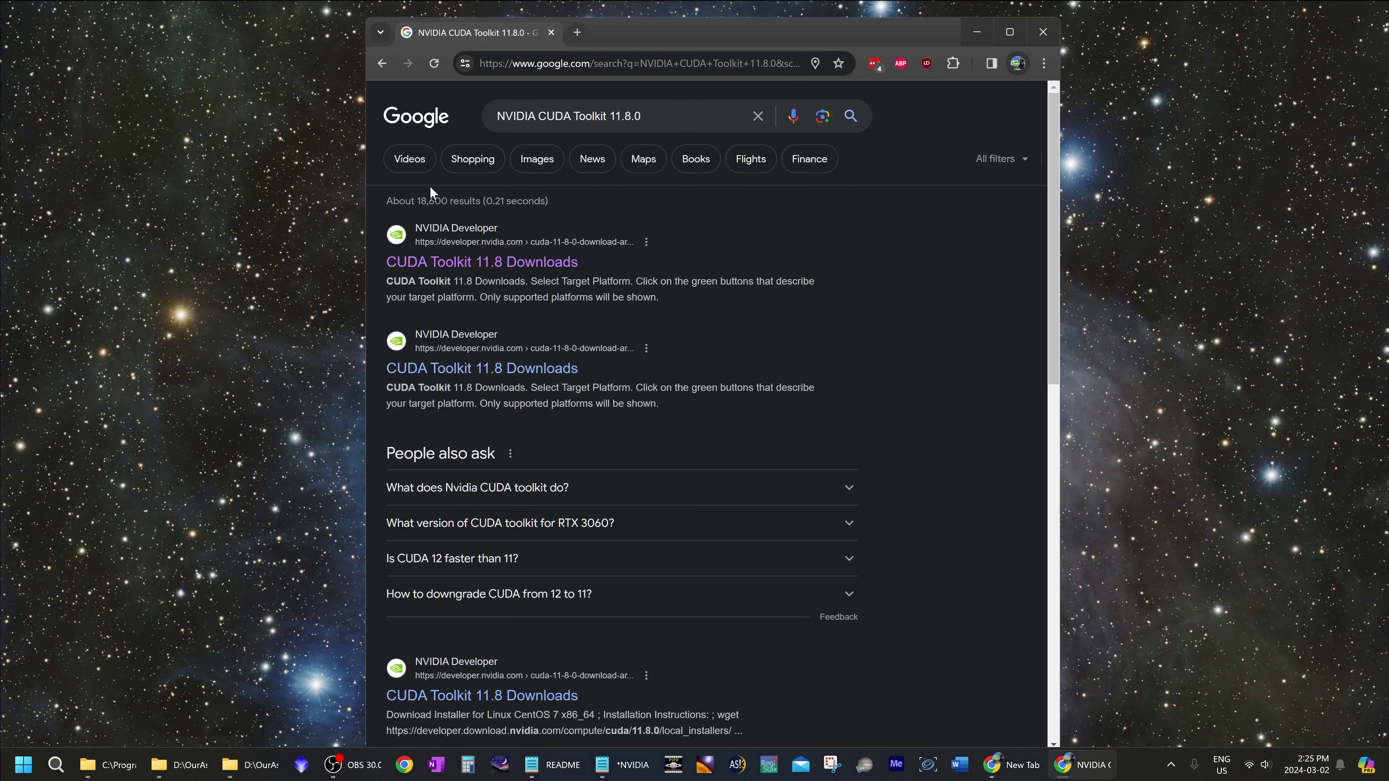
left_click(536, 263)
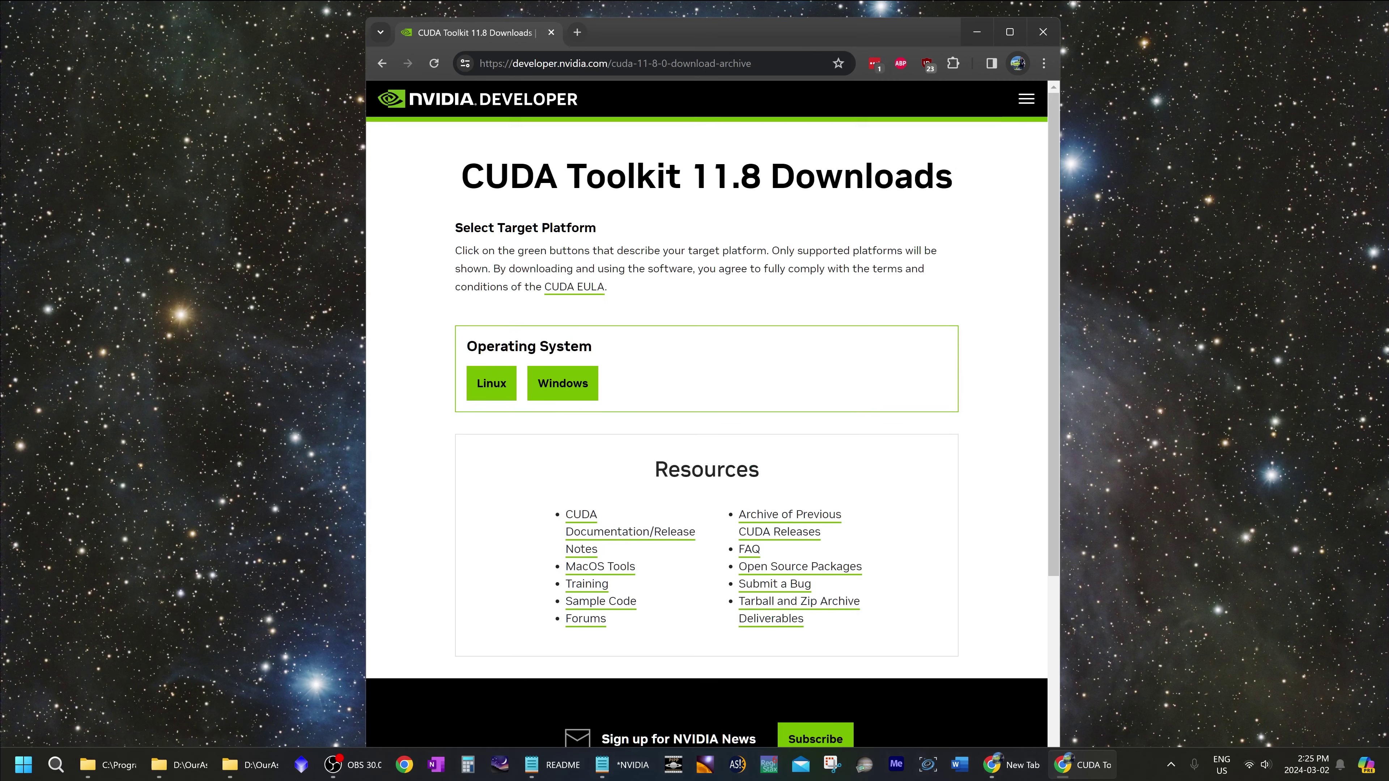
scroll(723, 259, "down", 1)
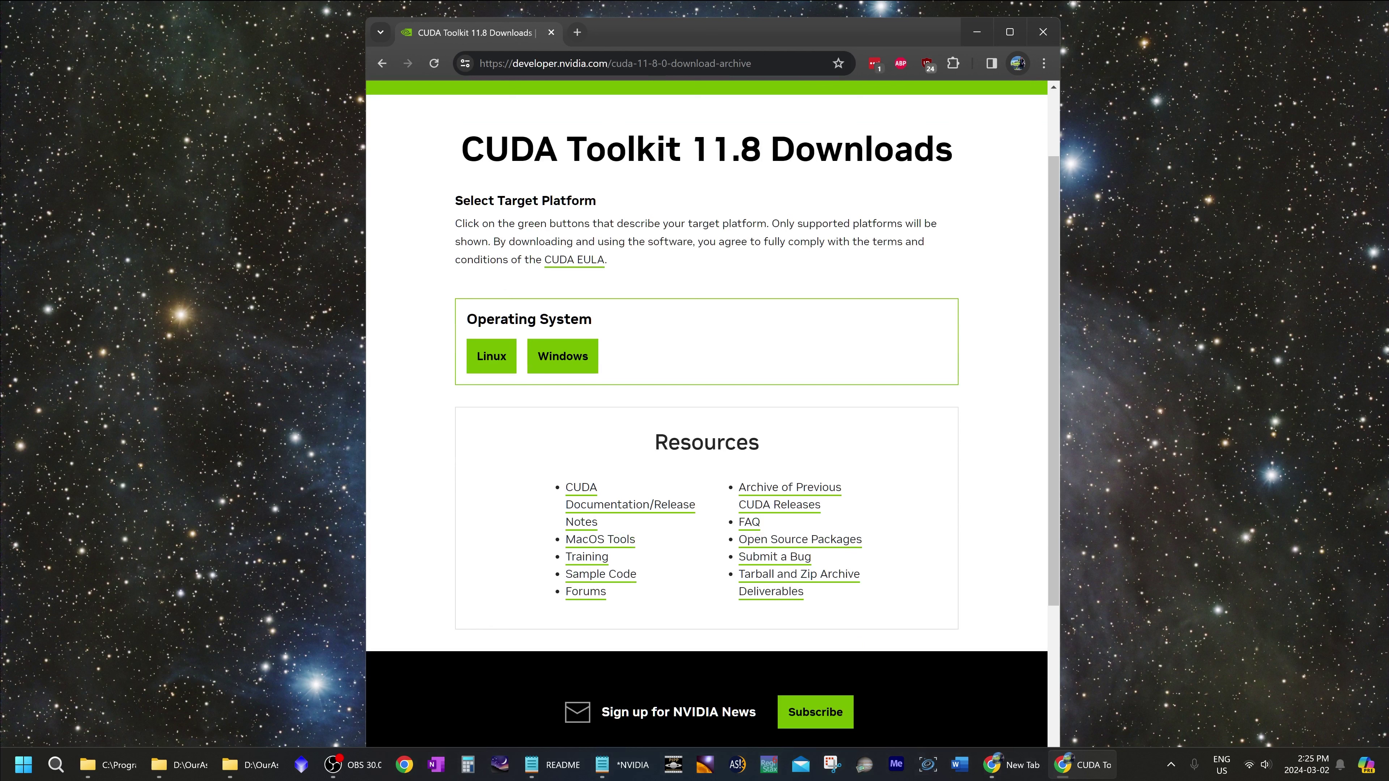
left_click_drag(690, 149, 769, 149)
left_click(769, 148)
Choose Windows, x86_64, 11, exe (local) and save the 3.0 GB installer to Downloads.
left_click(578, 359)
scroll(575, 394, "down", 1)
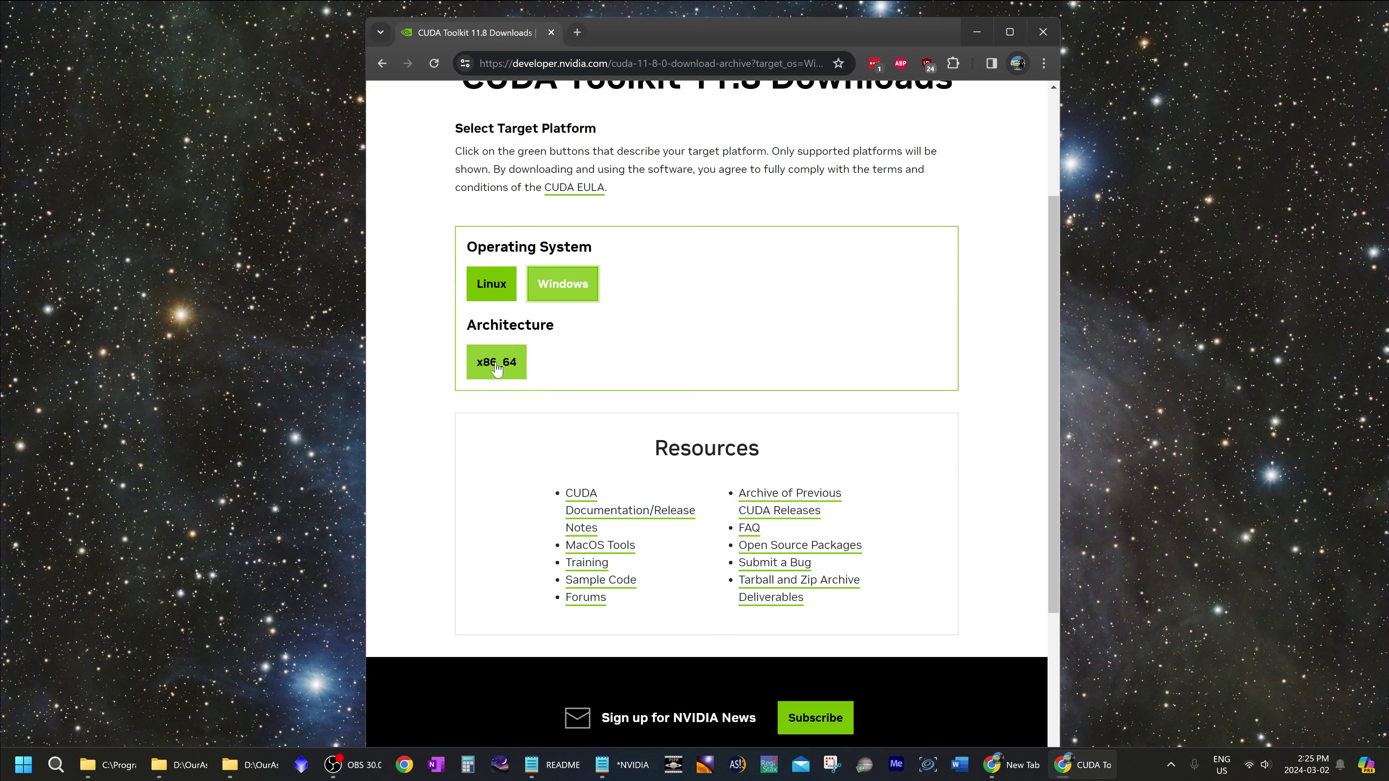
left_click(488, 371)
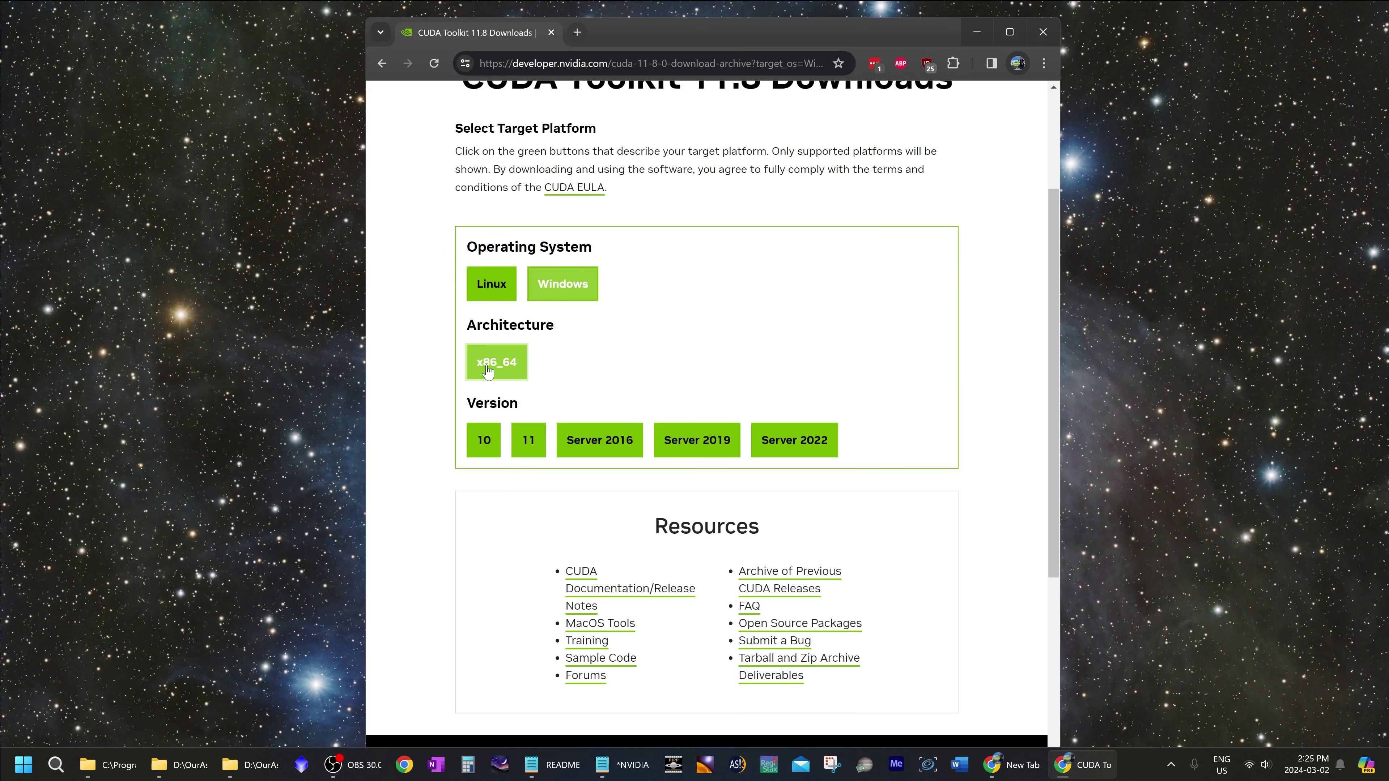
scroll(523, 317, "down", 1)
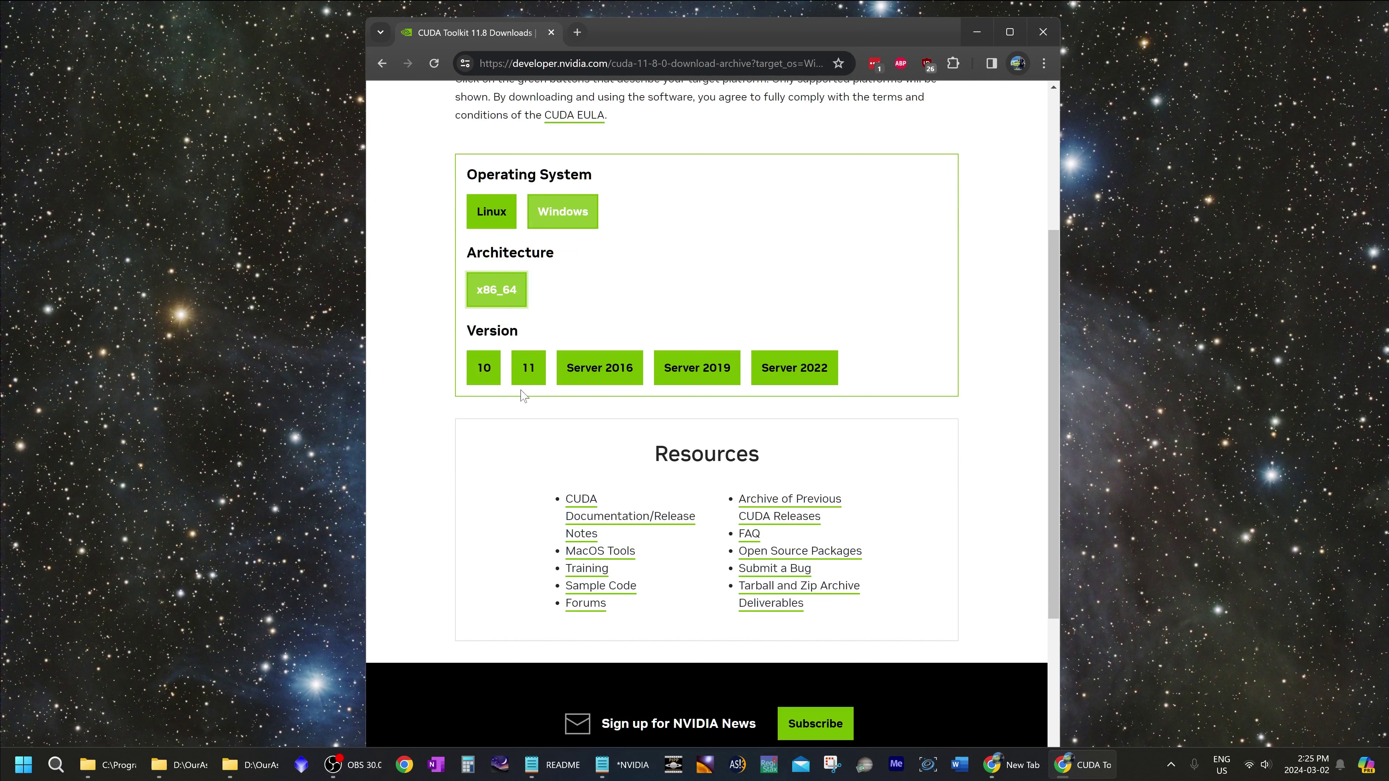
left_click(522, 376)
scroll(459, 369, "down", 1)
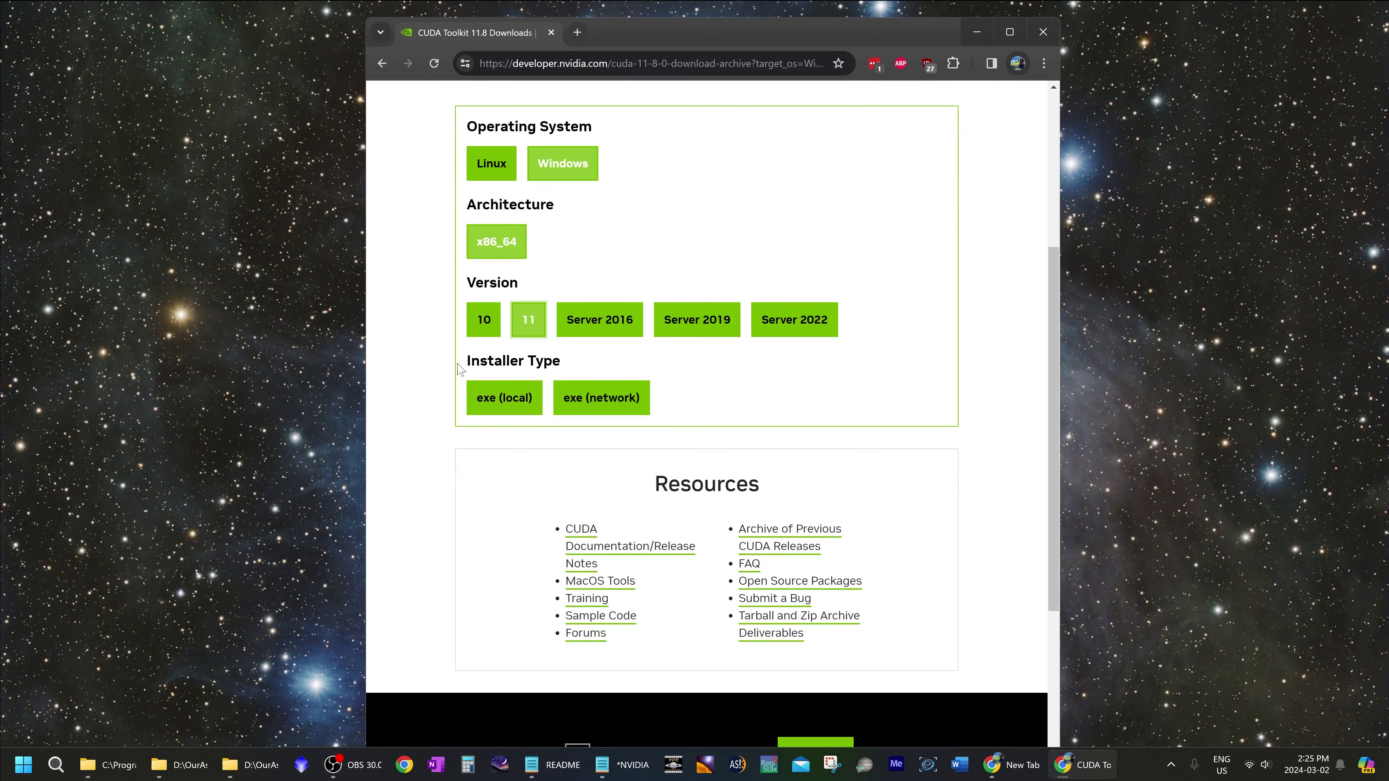
left_click(509, 410)
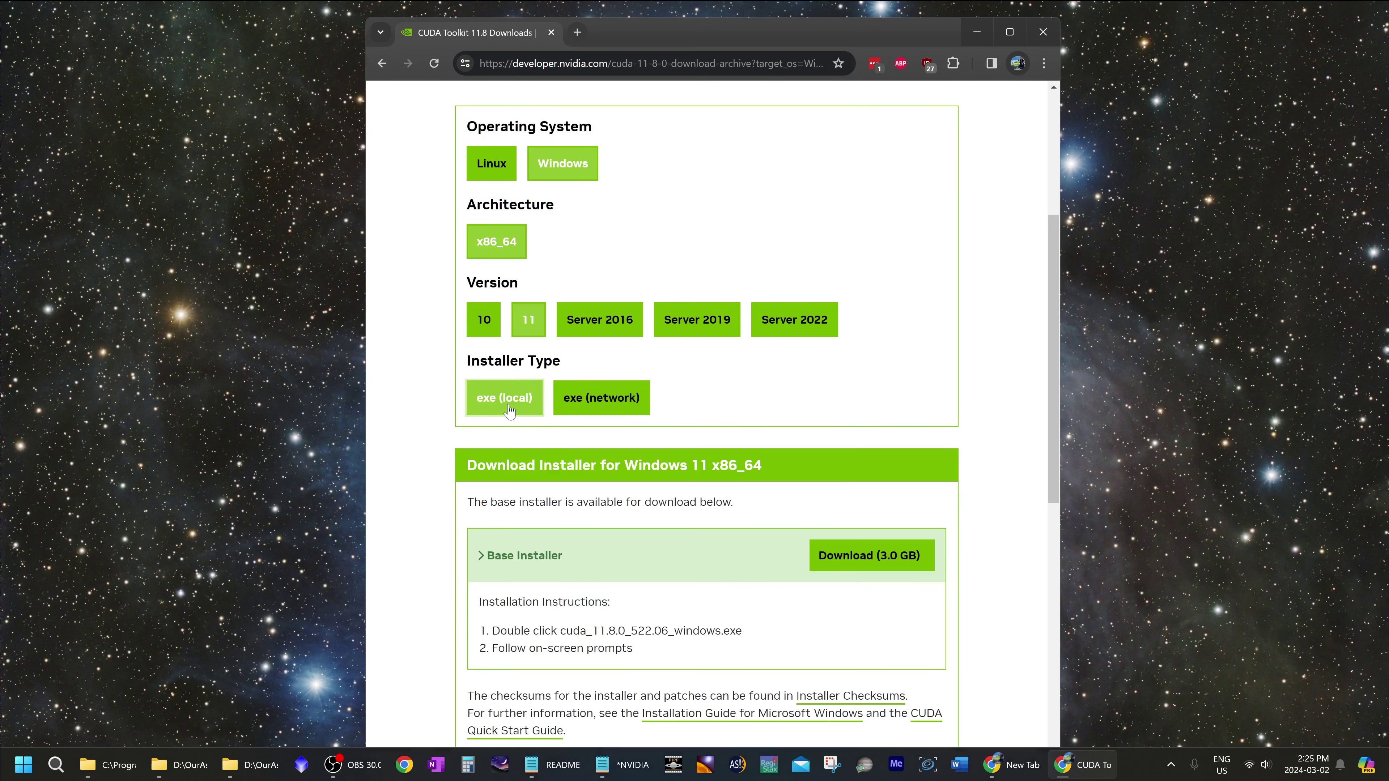
scroll(476, 393, "down", 5)
left_click(870, 314)
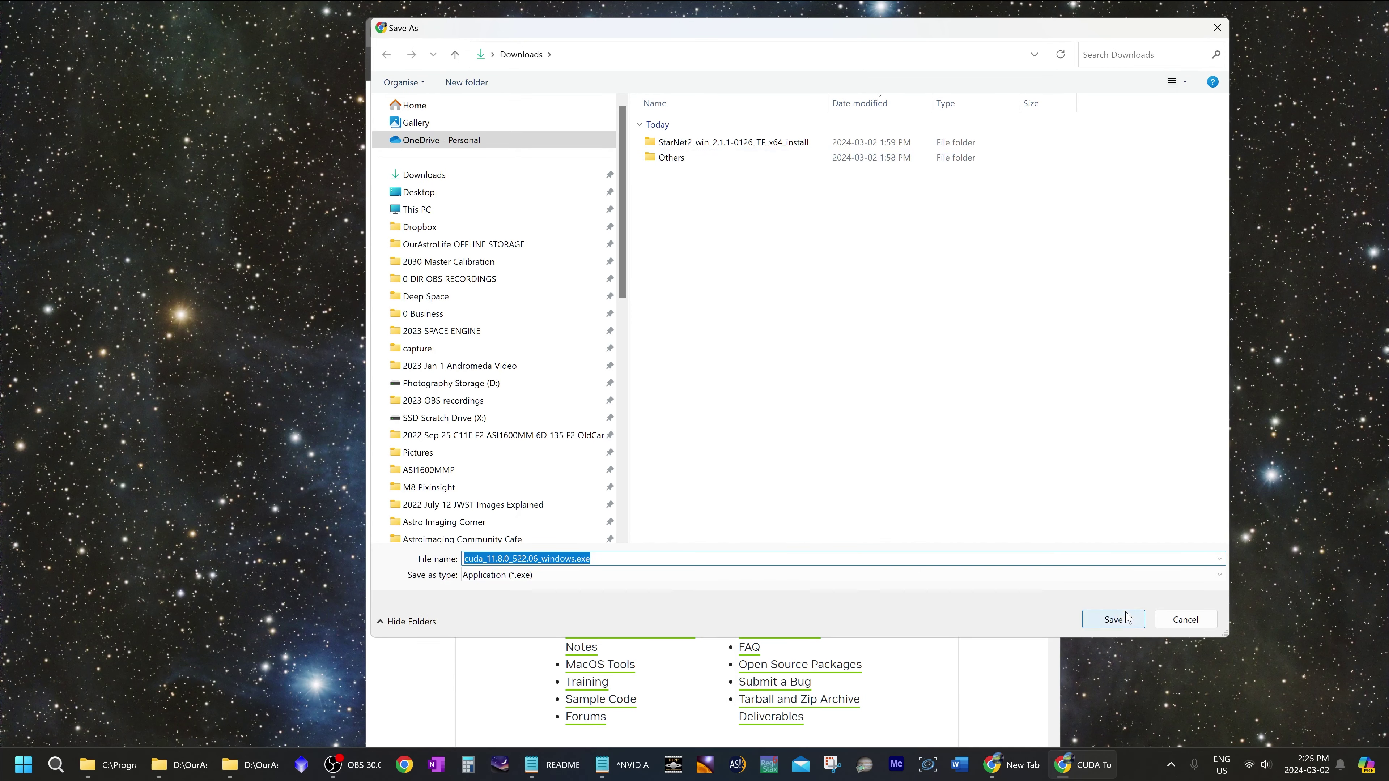
left_click(1115, 620)
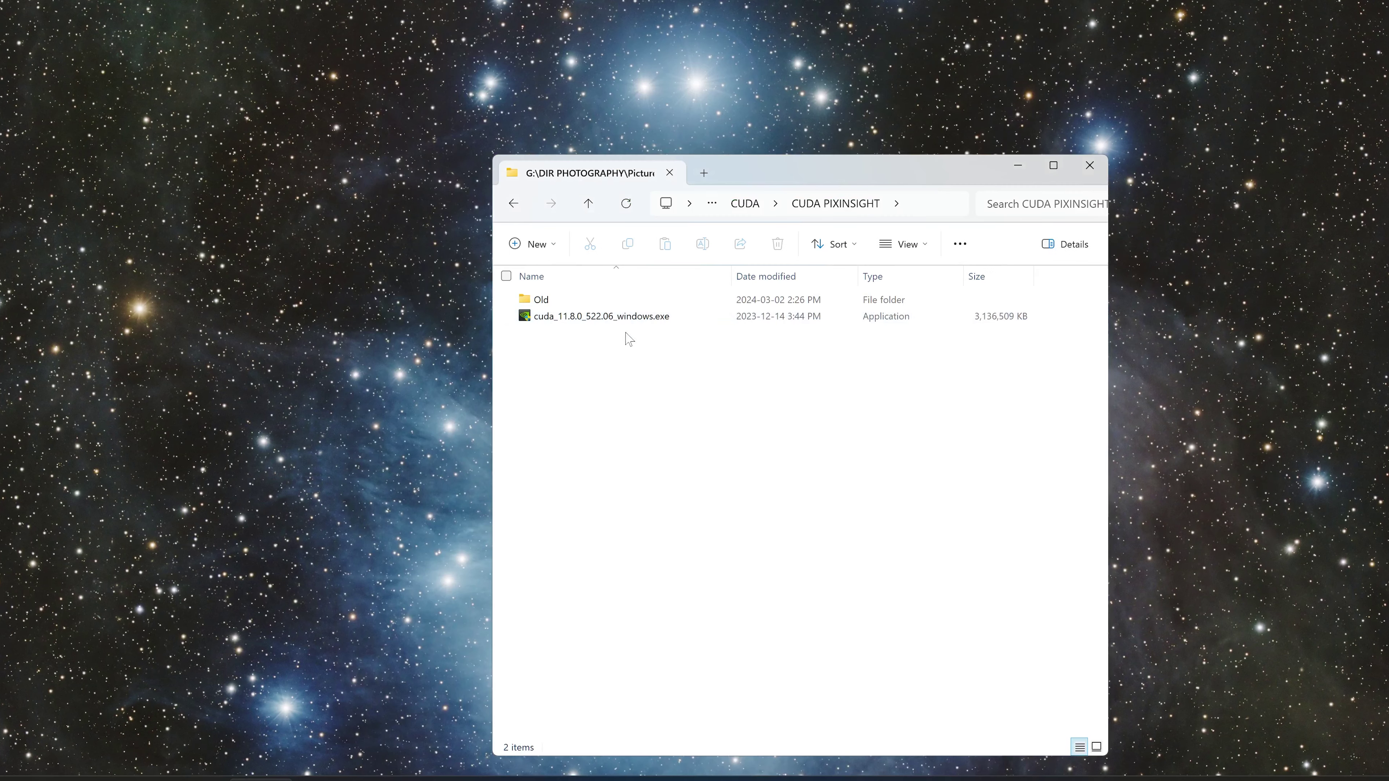
left_click(602, 321)
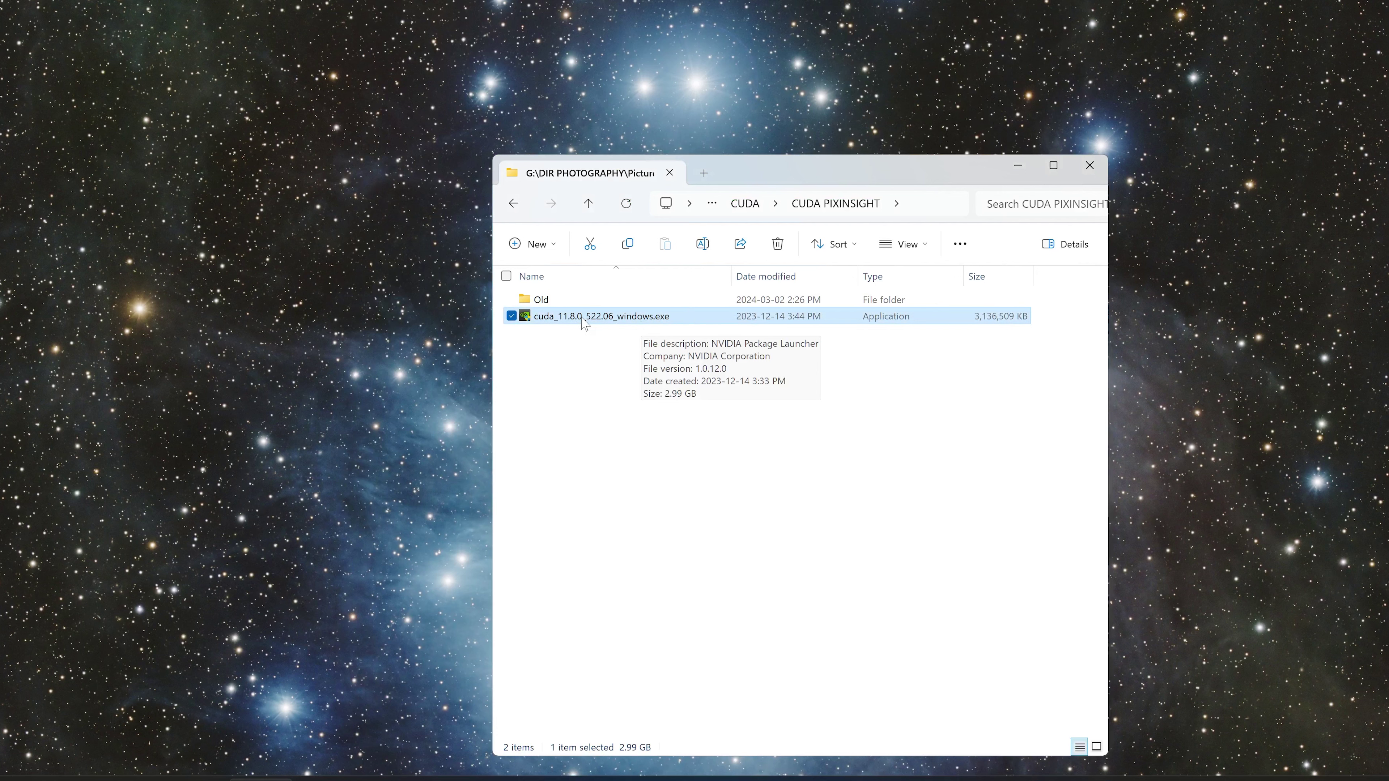
Bring the Chrome window with the cuDNN search results back to the front.
left_click(1116, 779)
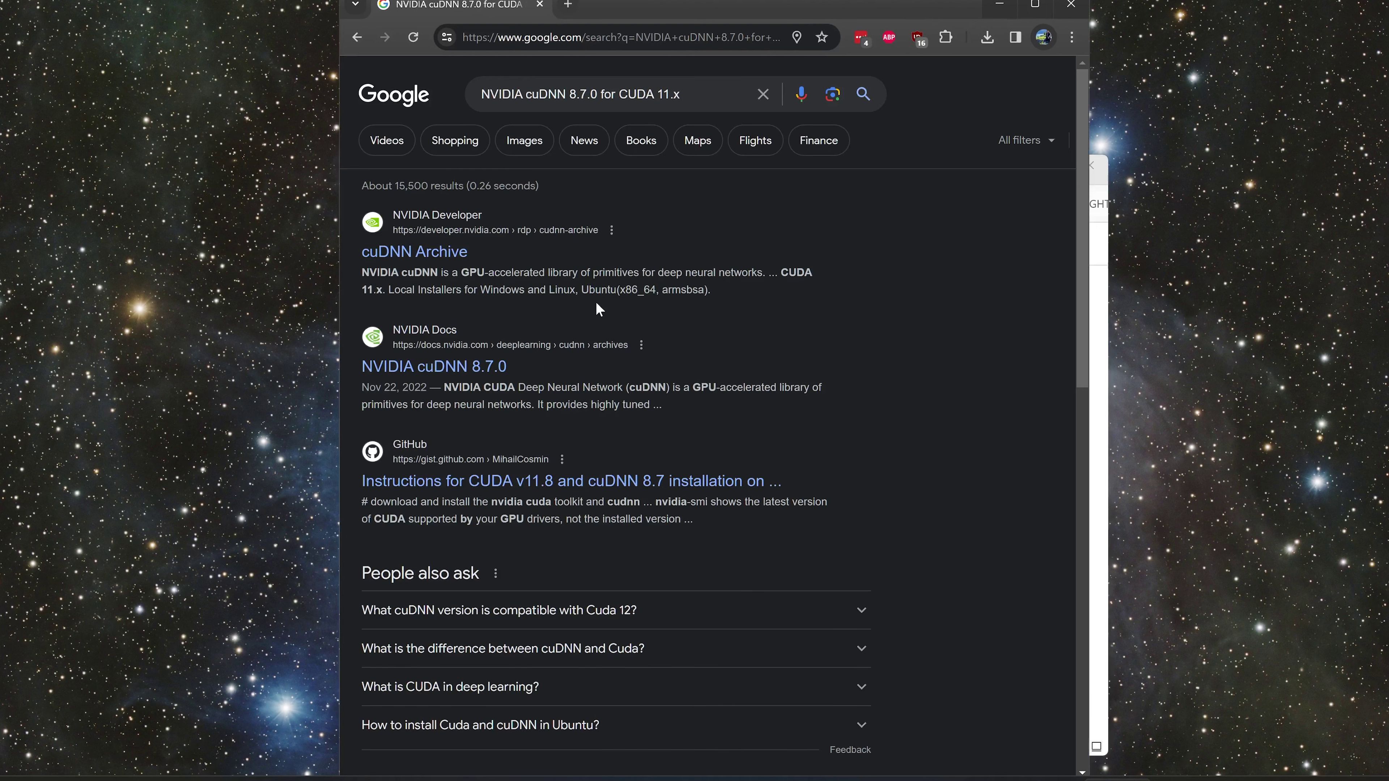
From the cuDNN Archive, save the v8.9.7 for CUDA 11.x Windows zip to Downloads.
left_click(414, 251)
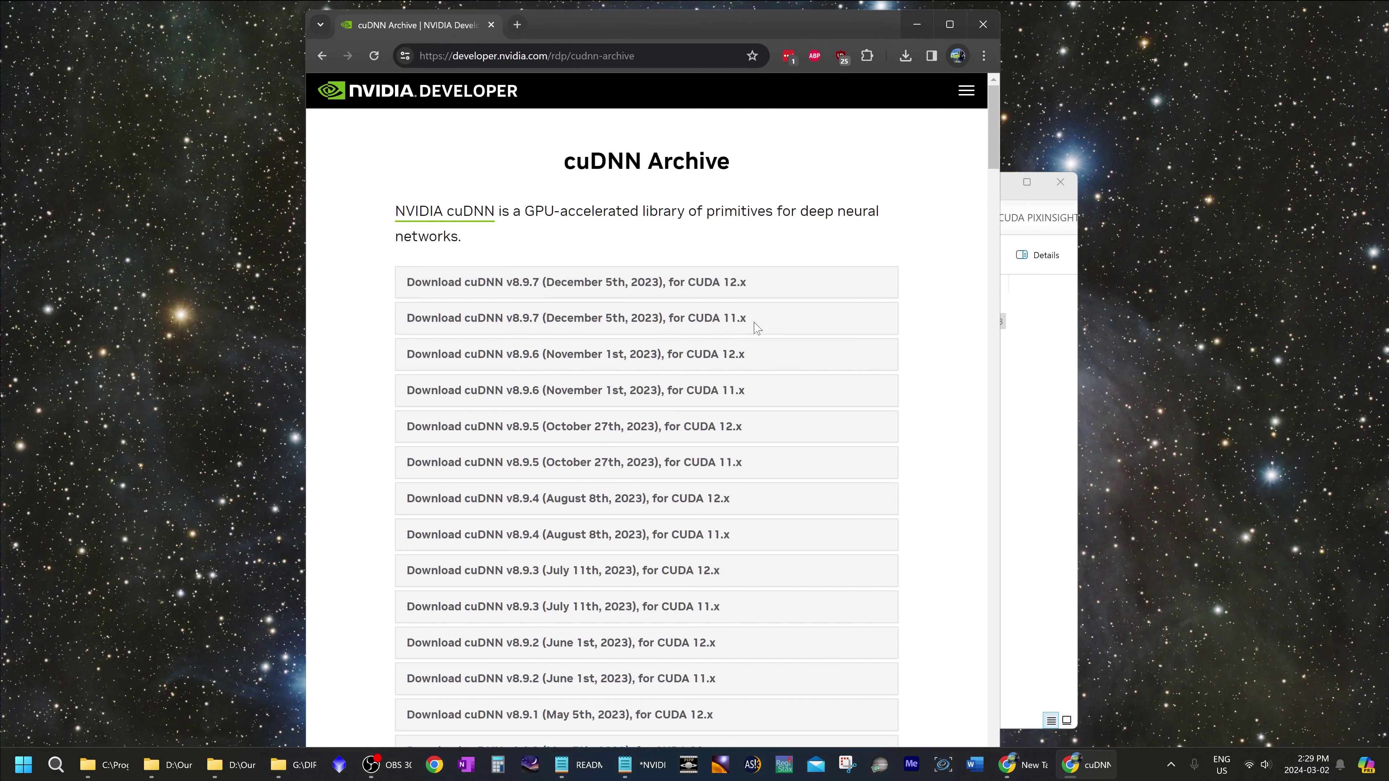
left_click(559, 323)
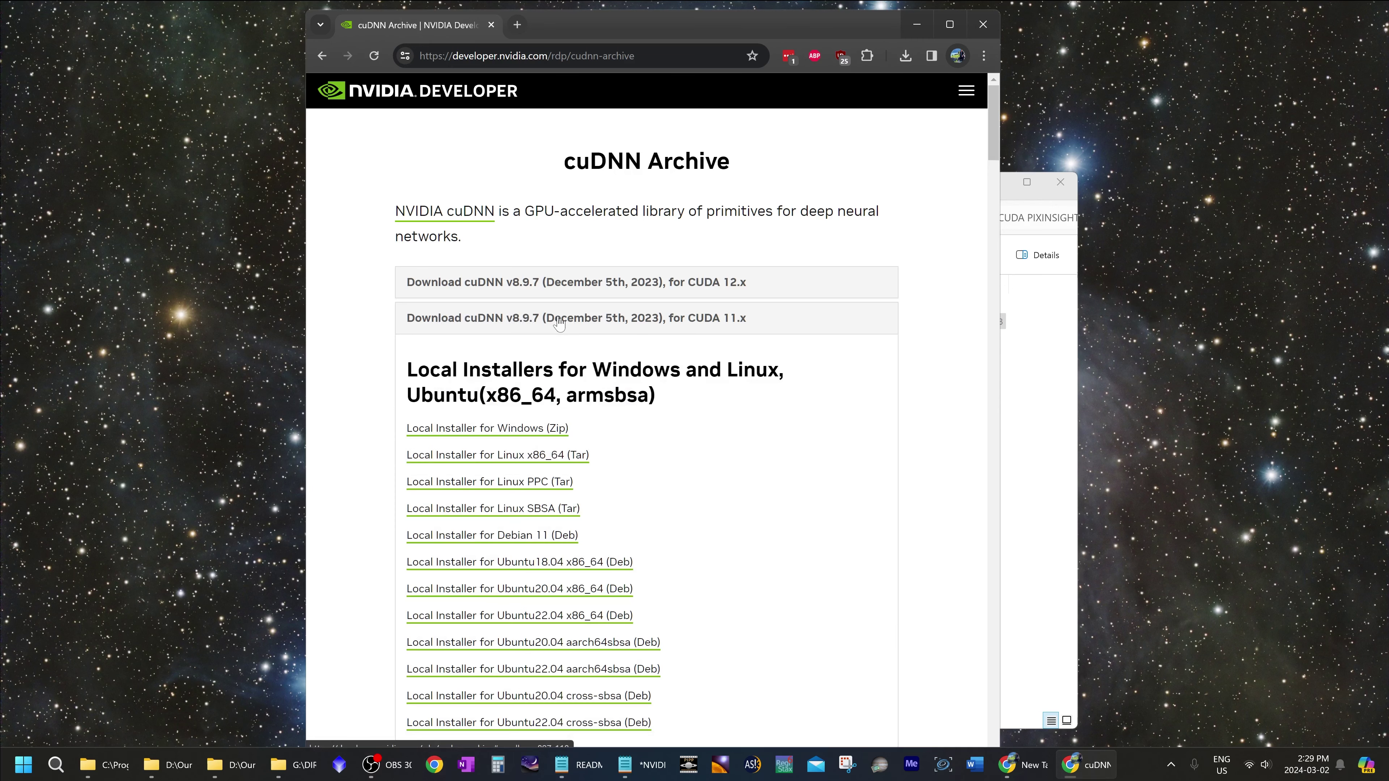
scroll(631, 387, "down", 4)
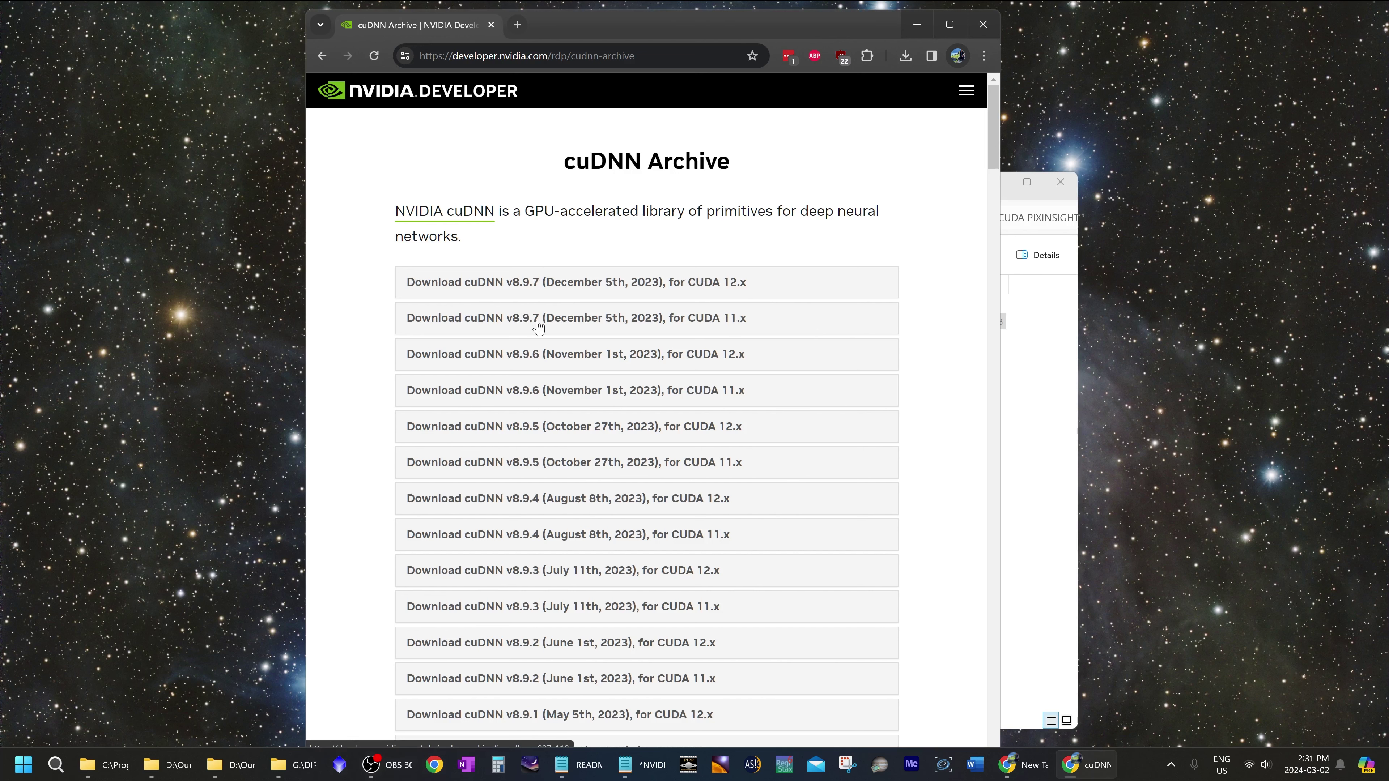
left_click(589, 327)
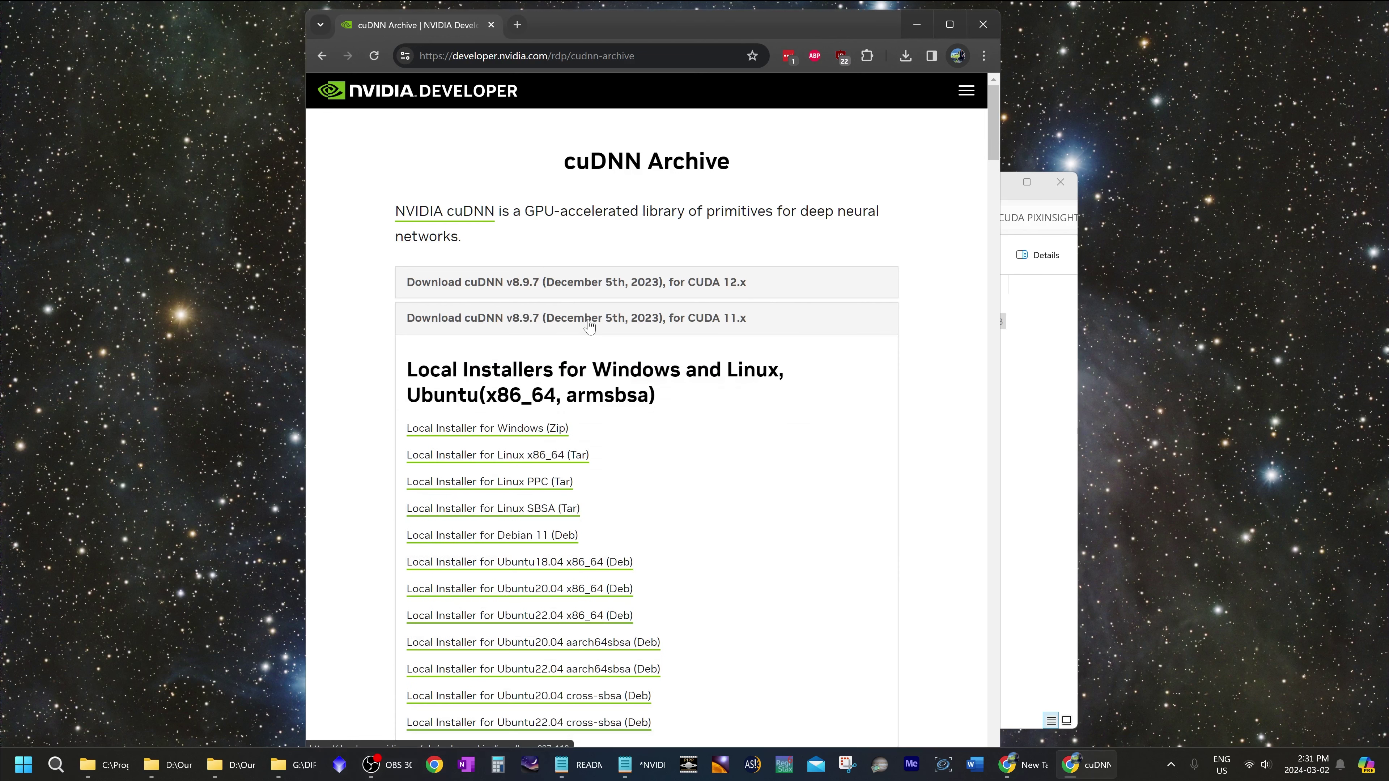
left_click(512, 433)
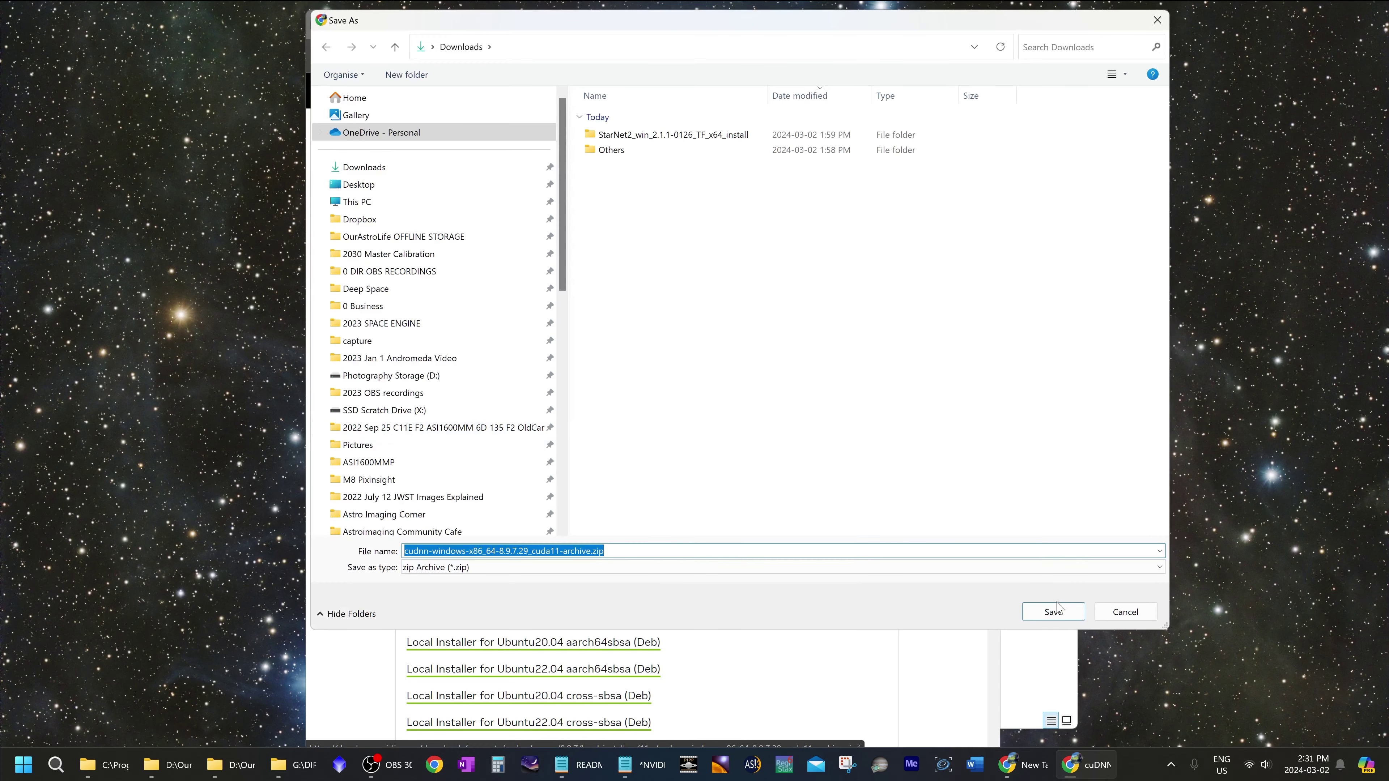
left_click(1056, 609)
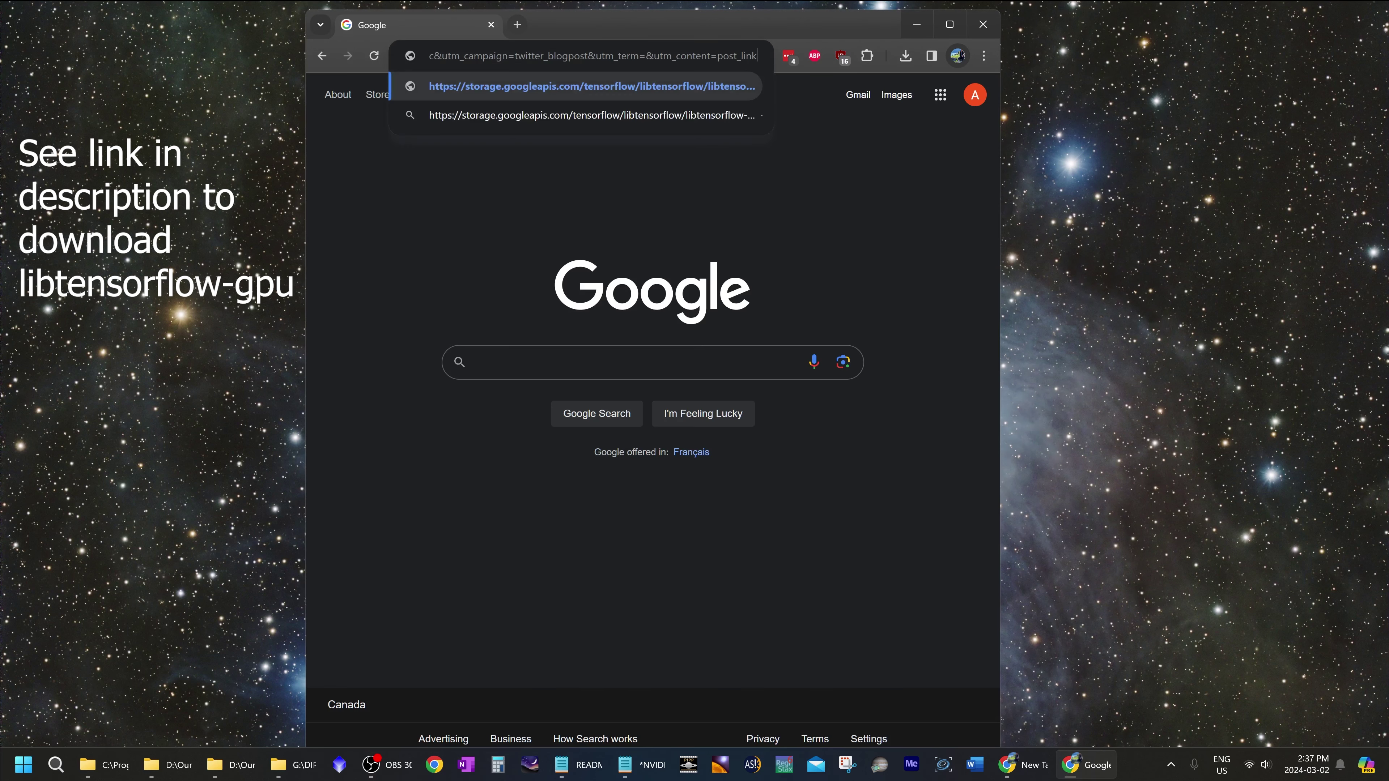
Open the libtensorflow-gpu 2.9.0 link and save the Windows zip to Downloads.
key("Return")
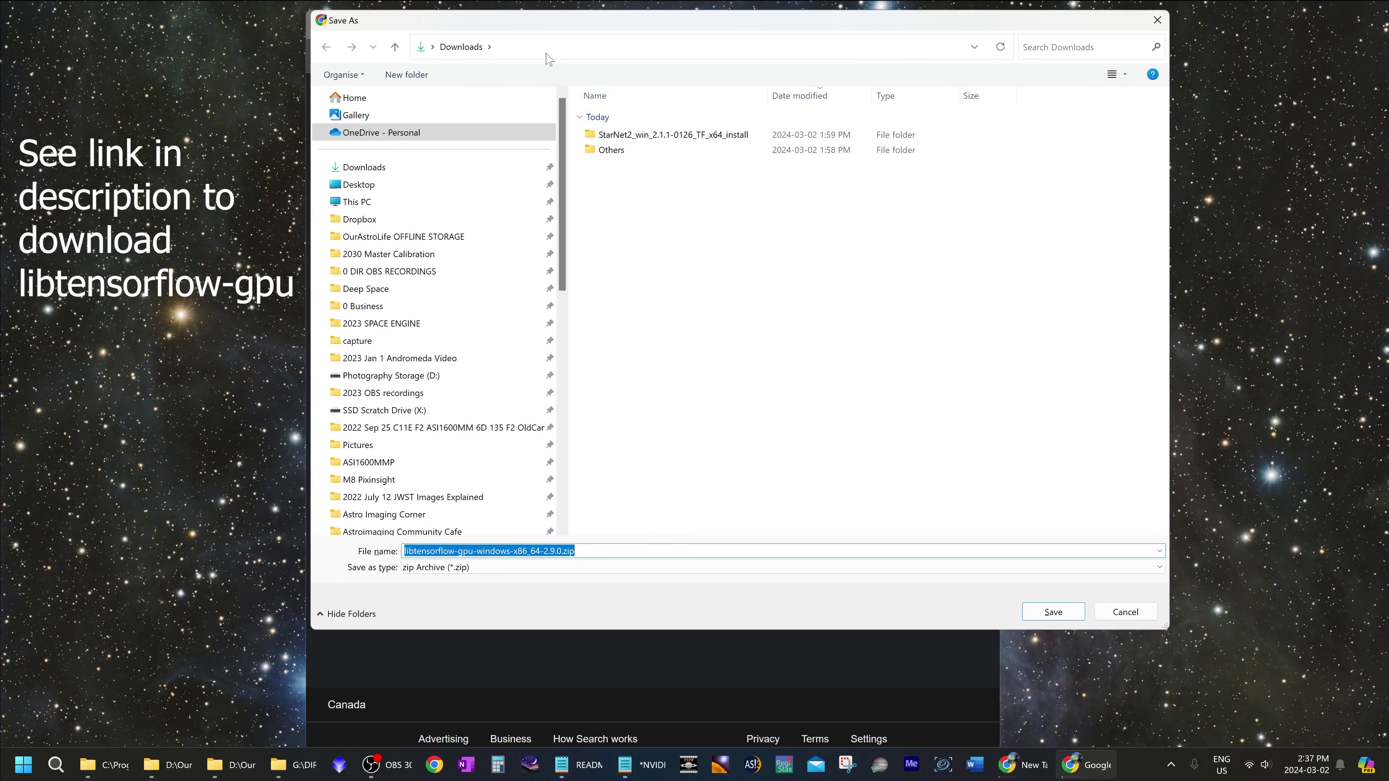
left_click(413, 550)
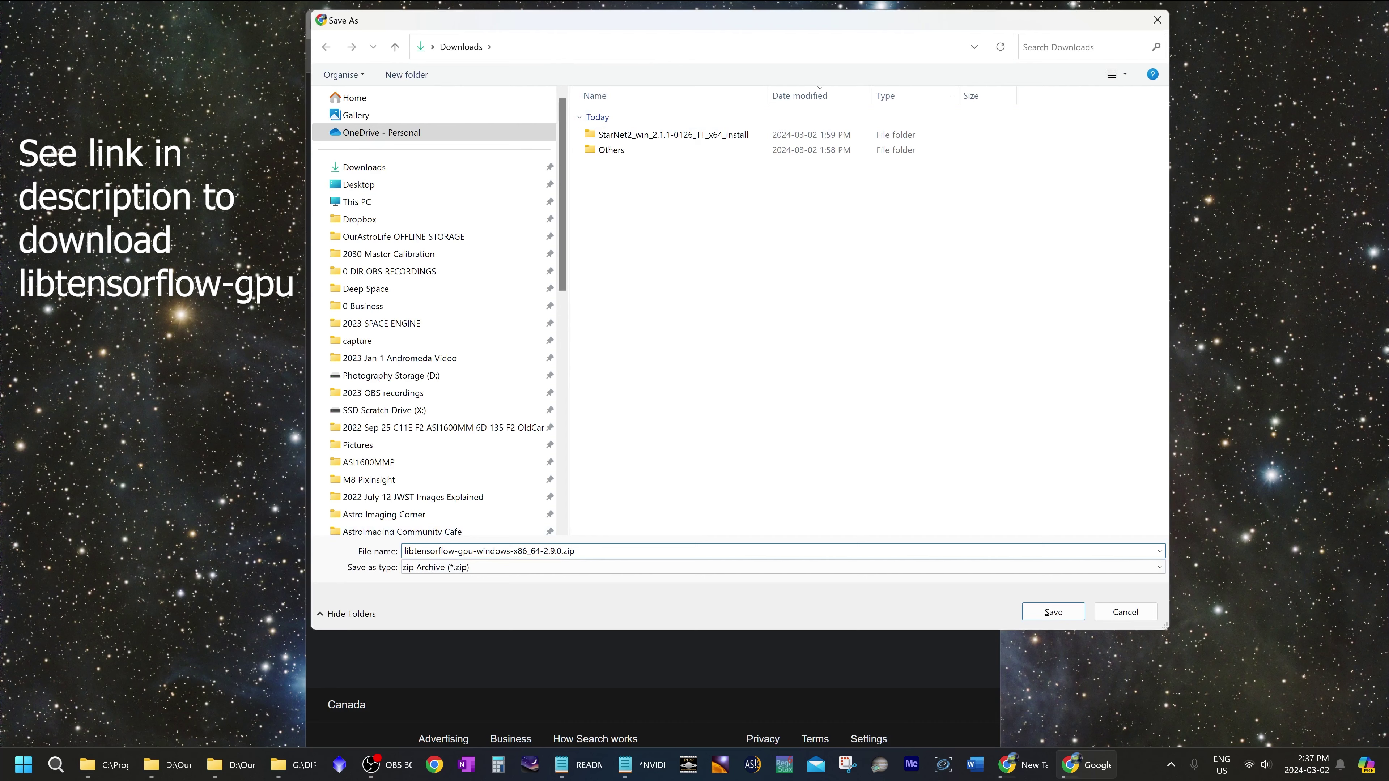
left_click(1053, 612)
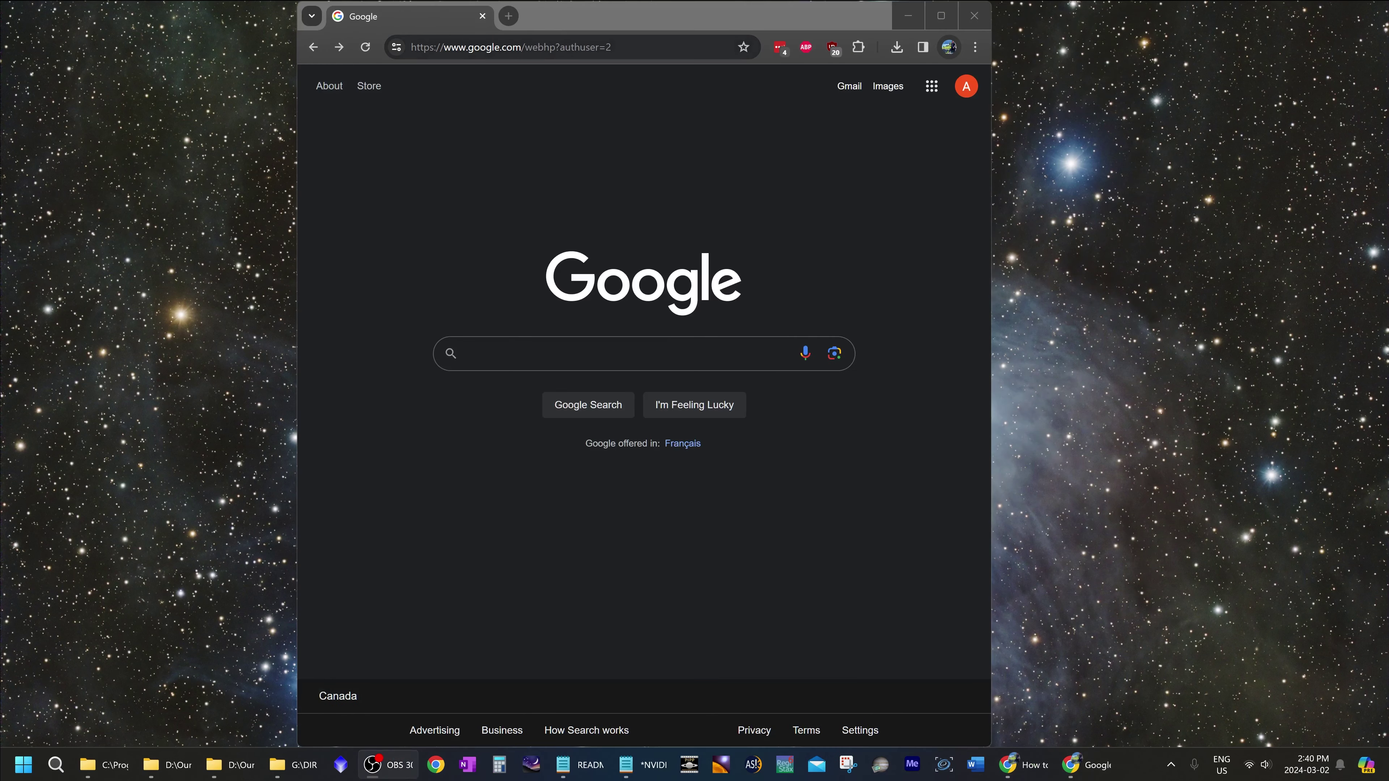
Download zlib123dllx64.zip from its pasted link and keep it despite the insecure-download warning.
type("http://www.winimage.com/zLibDll/zlib123dllx64.zip")
key("Return")
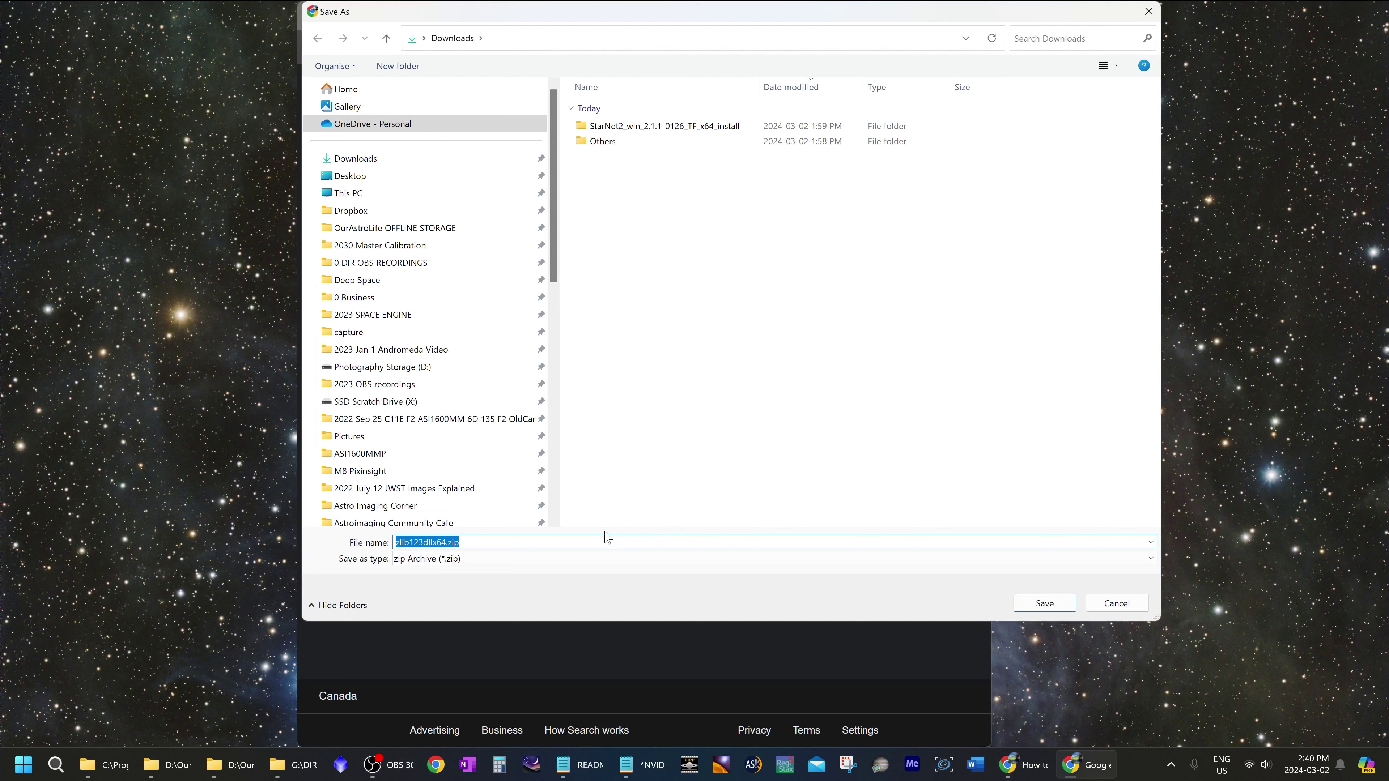
left_click(1029, 608)
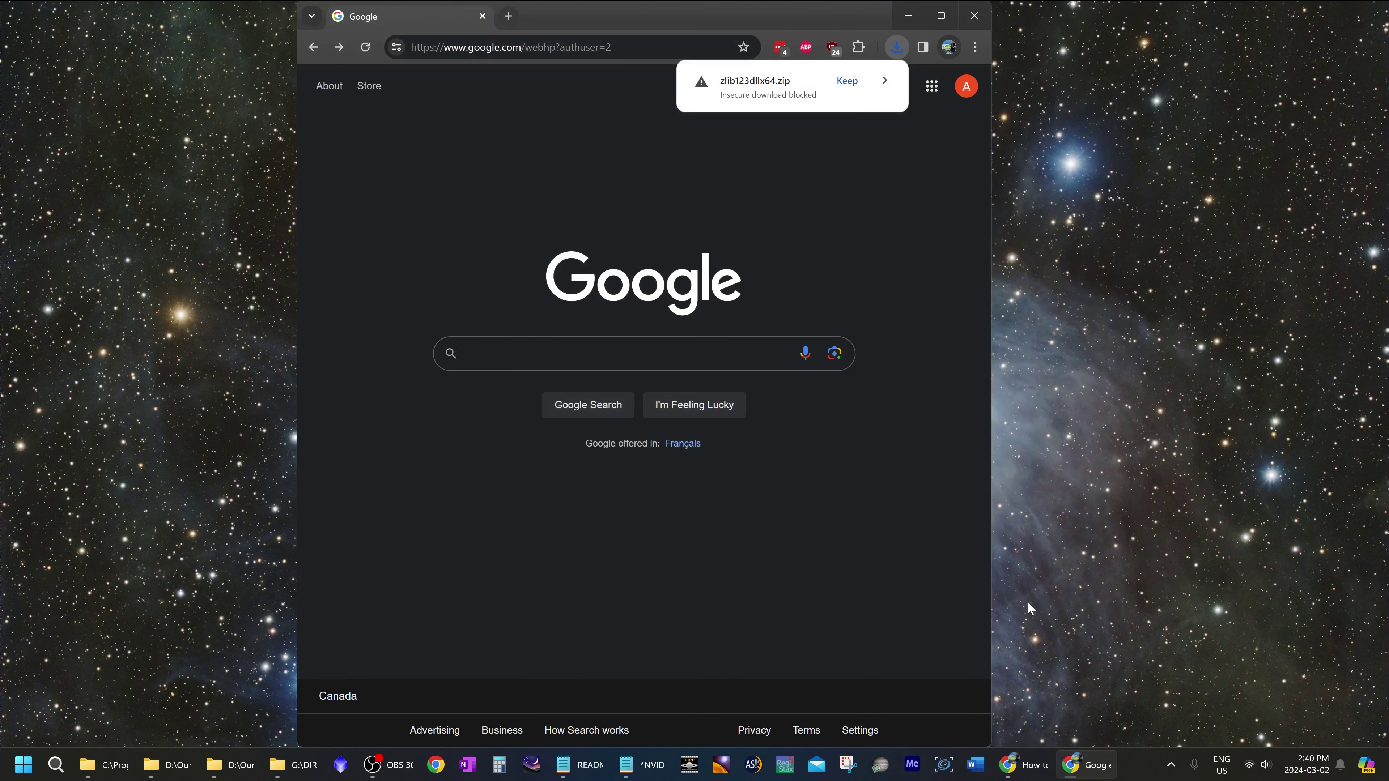
left_click(850, 85)
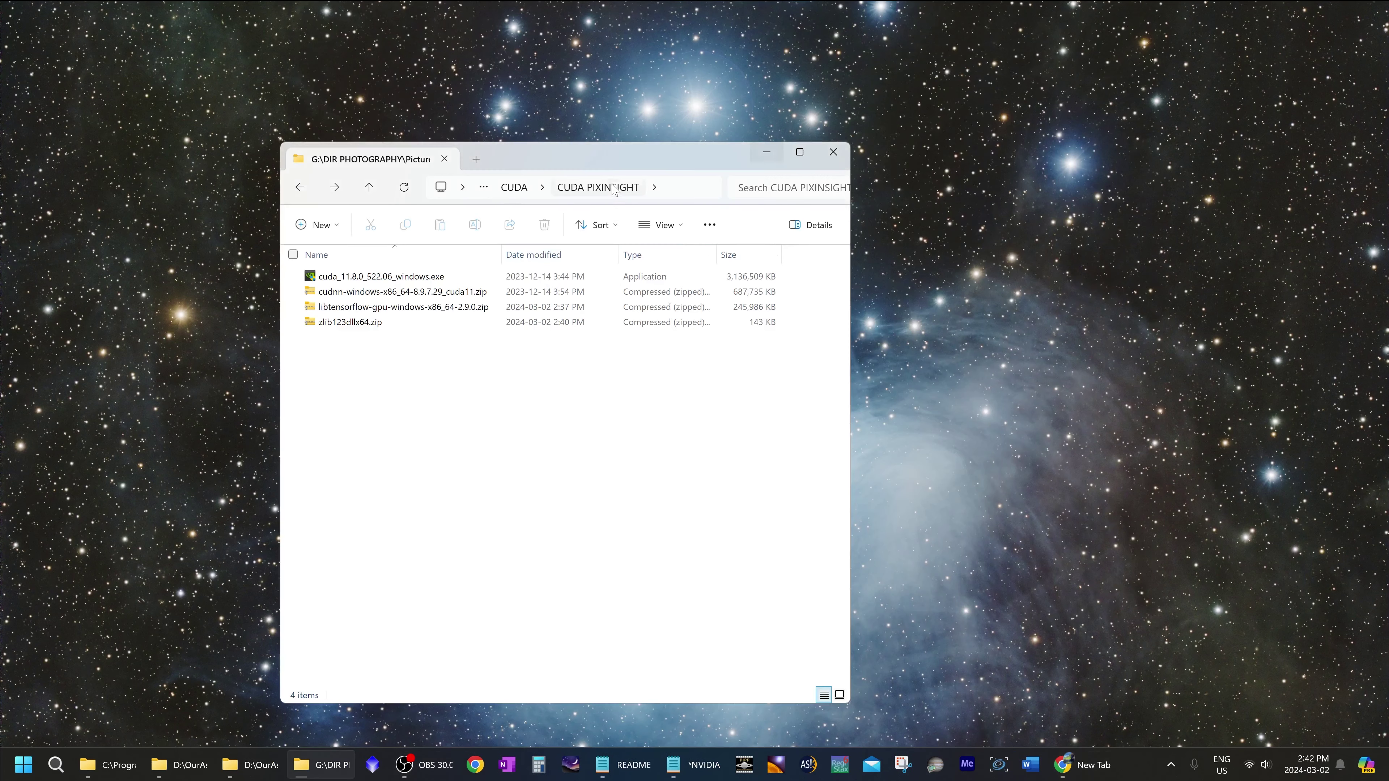
left_click_drag(605, 163, 655, 201)
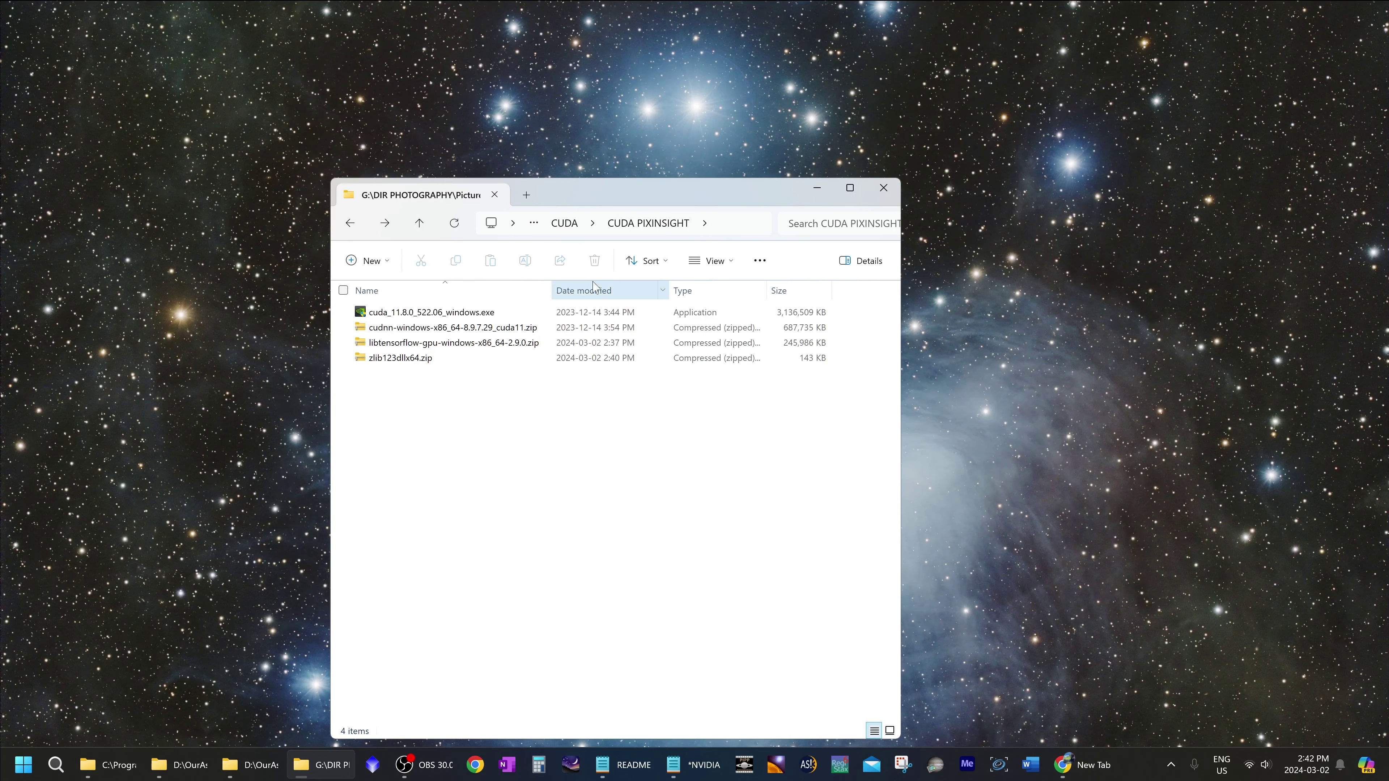
Extract the cudnn, libtensorflow-gpu and zlib123dllx64 zips into their suggested folders.
left_click(469, 328)
right_click(469, 329)
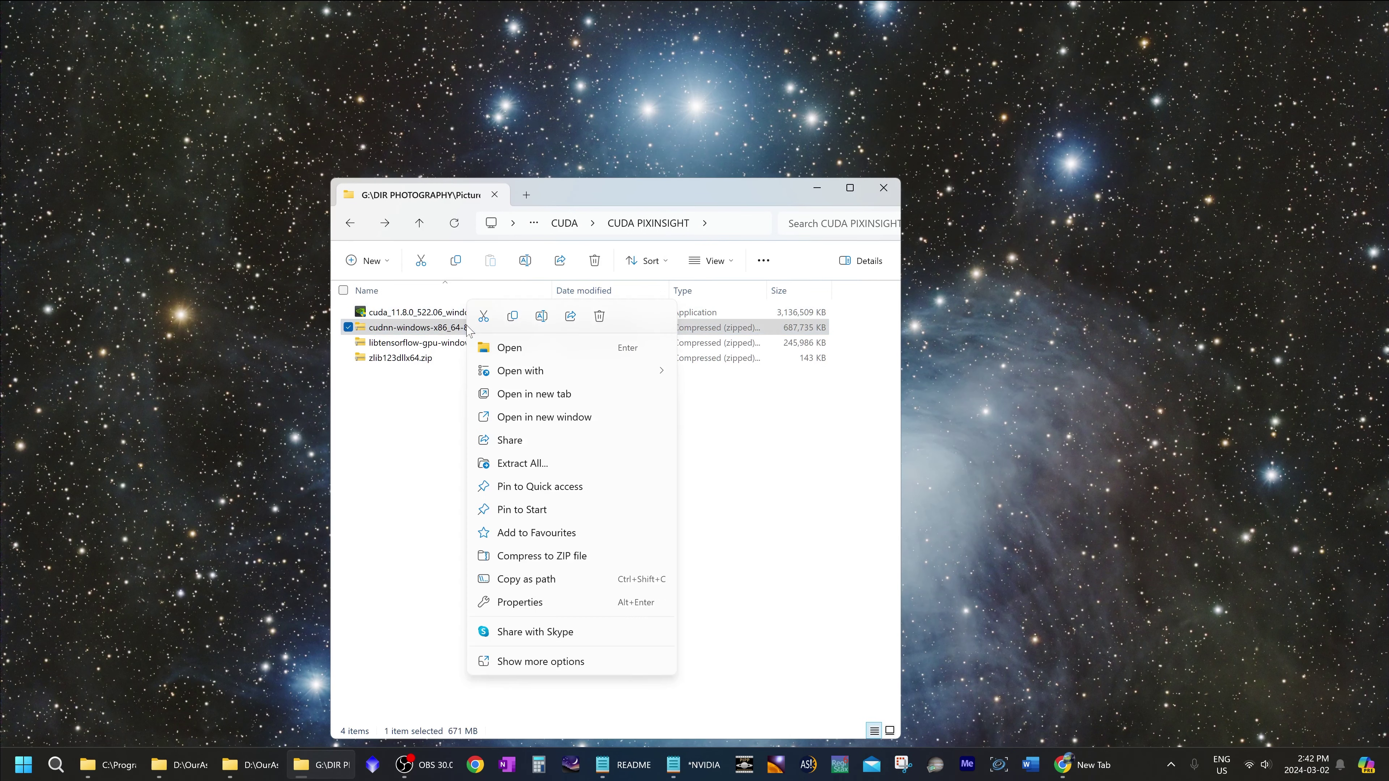
left_click(528, 462)
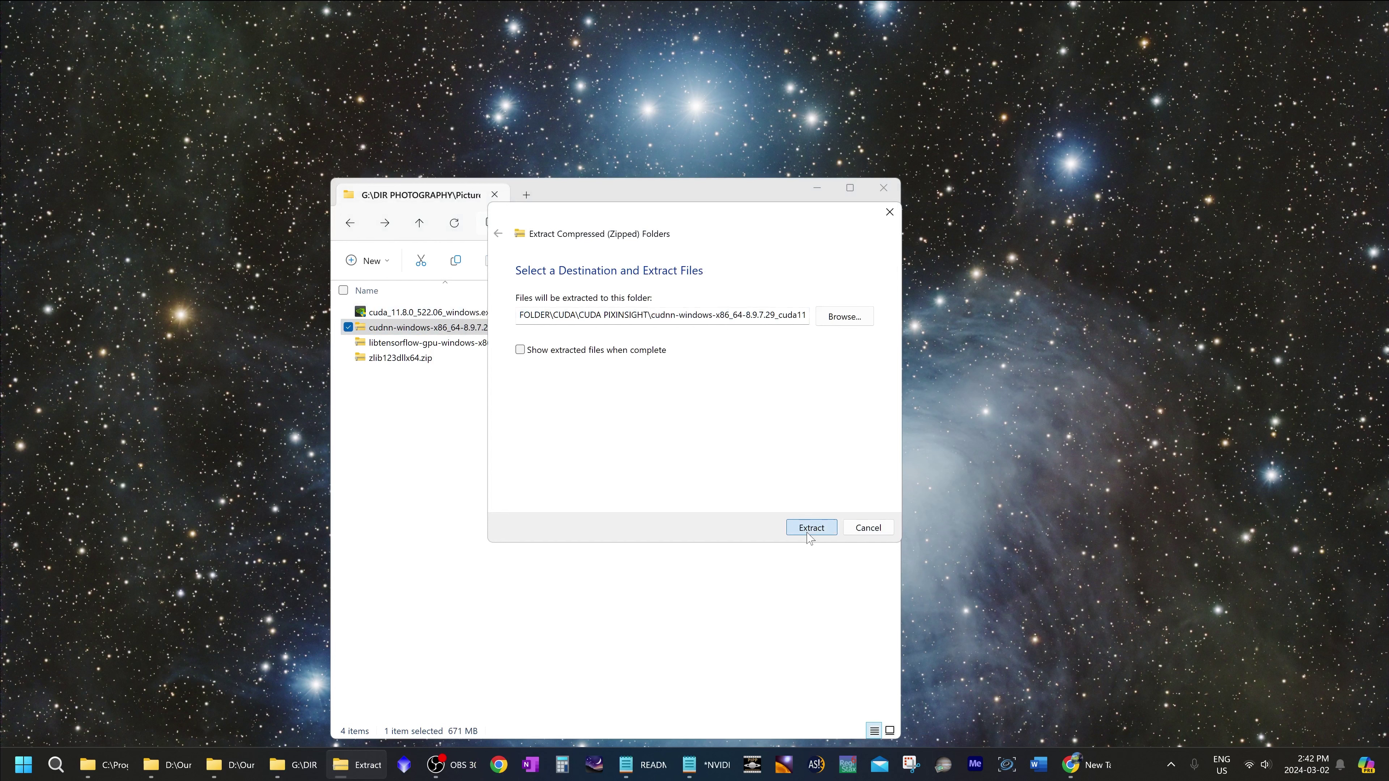
left_click(807, 528)
left_click(435, 357)
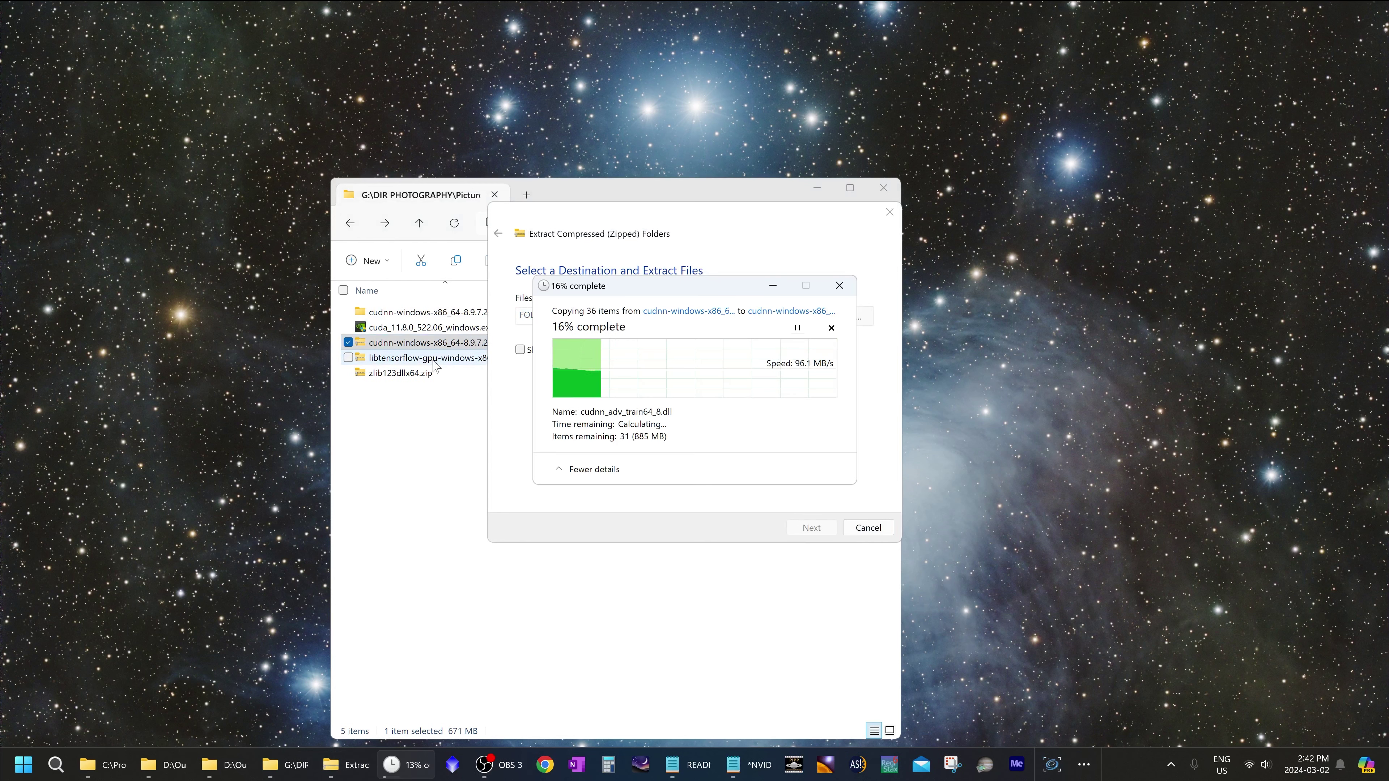
right_click(435, 358)
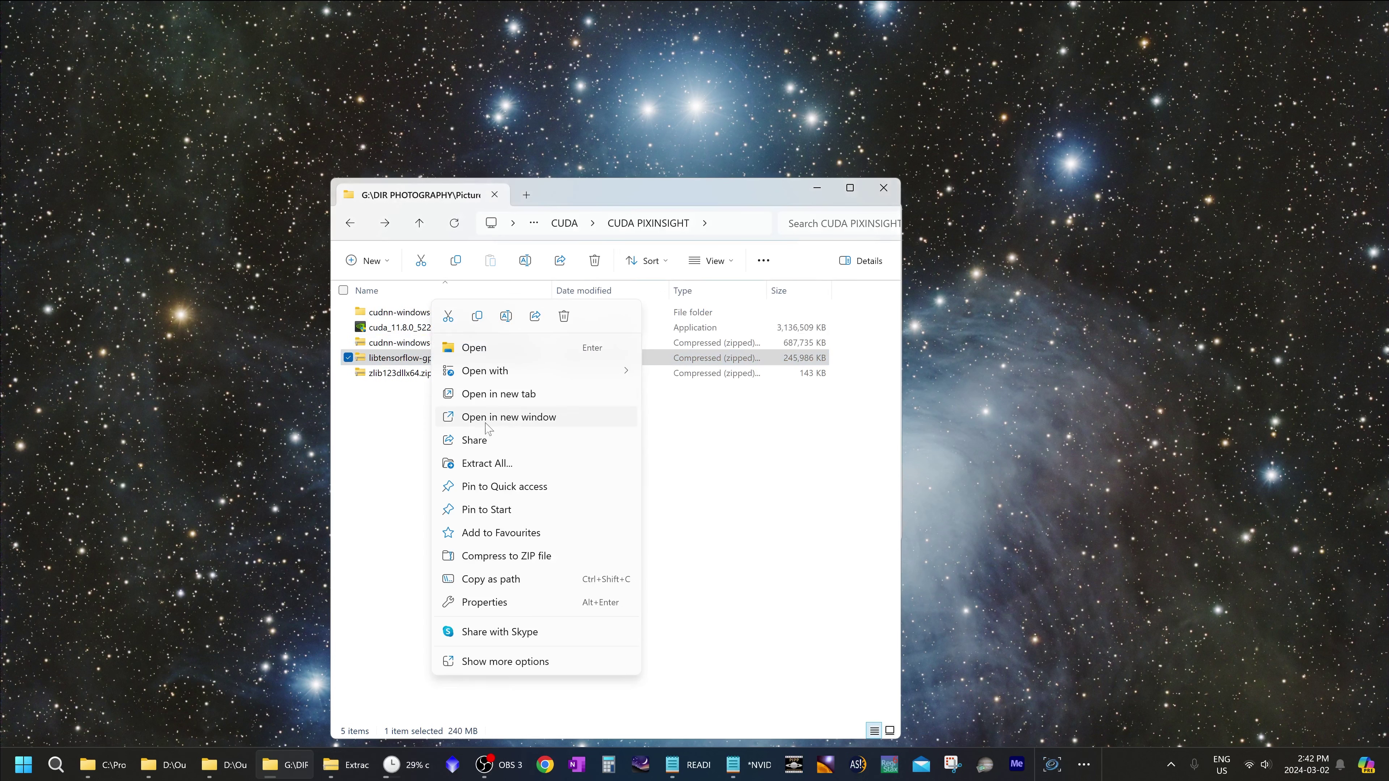
left_click(511, 463)
left_click(809, 528)
left_click(410, 385)
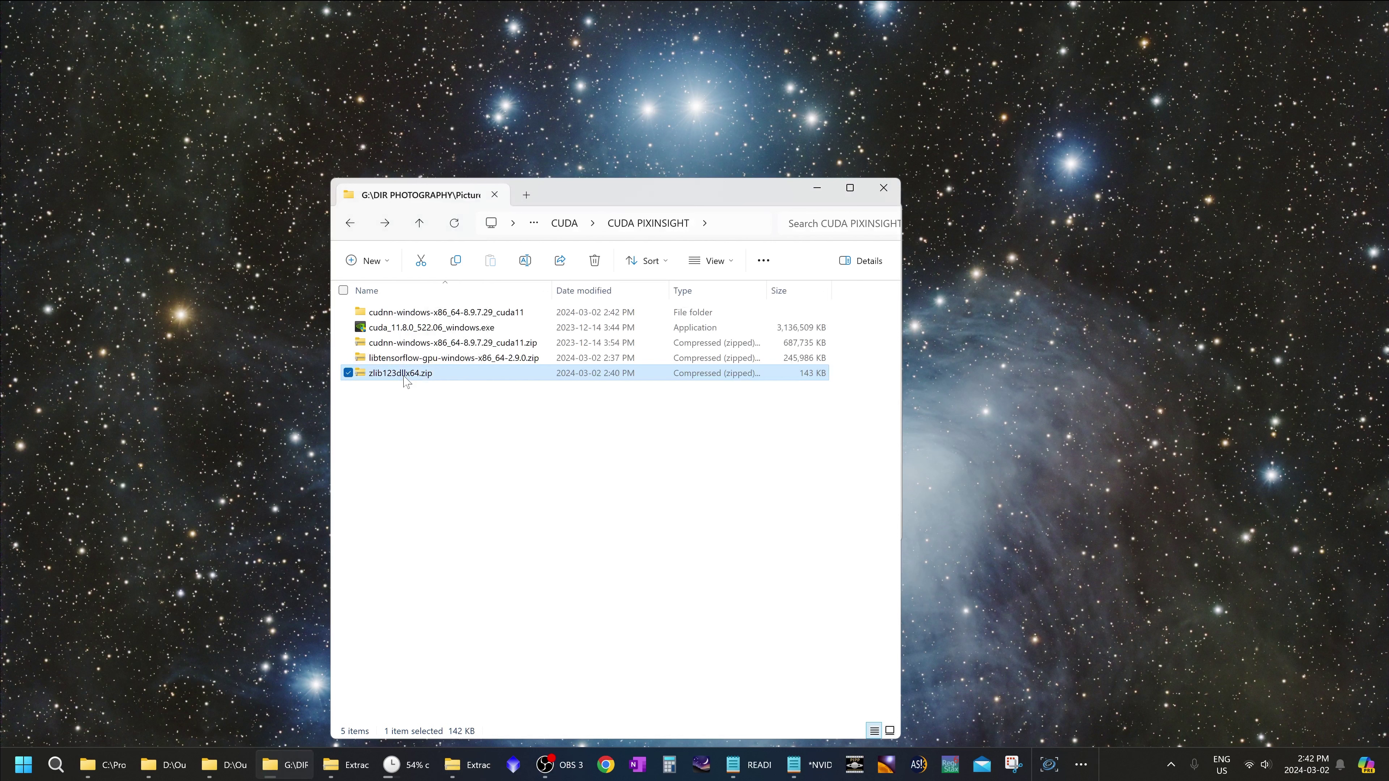
right_click(412, 388)
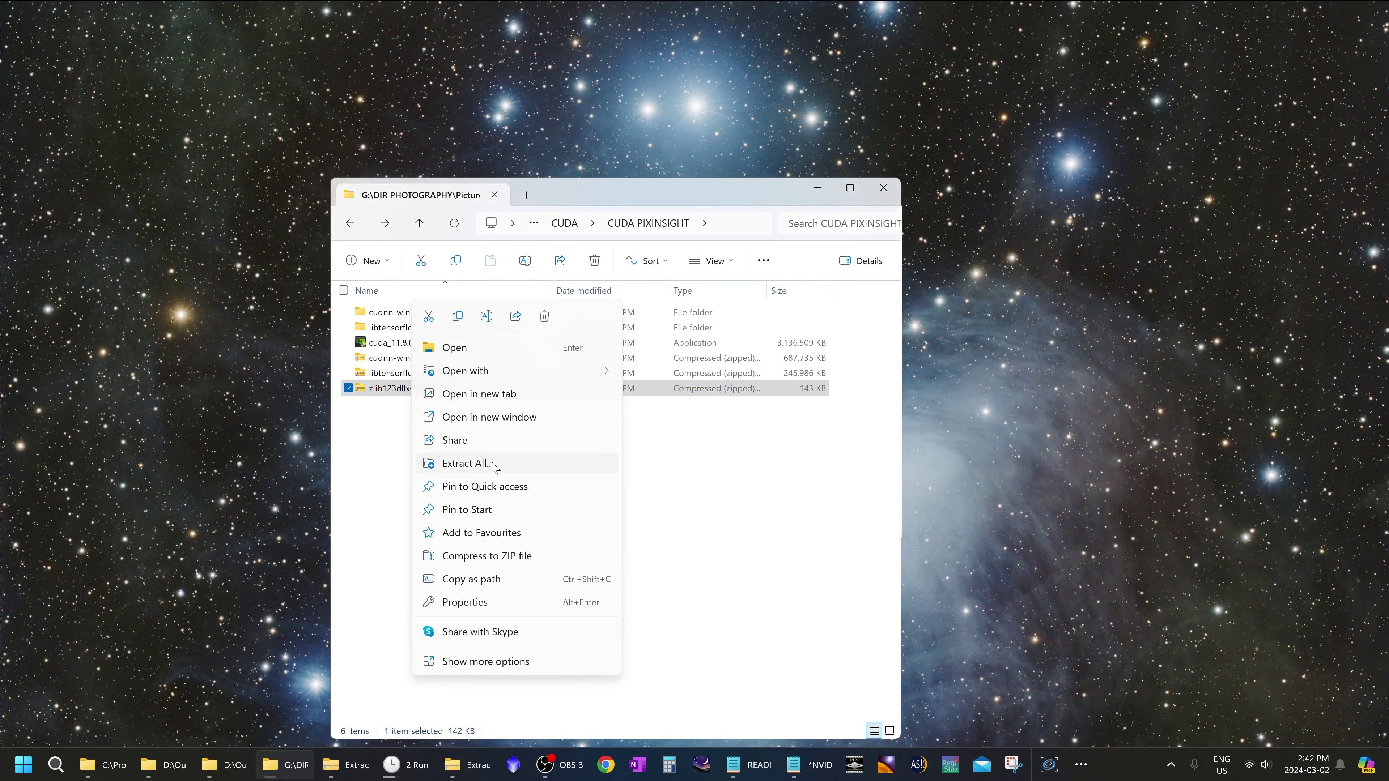
left_click(494, 463)
left_click(811, 525)
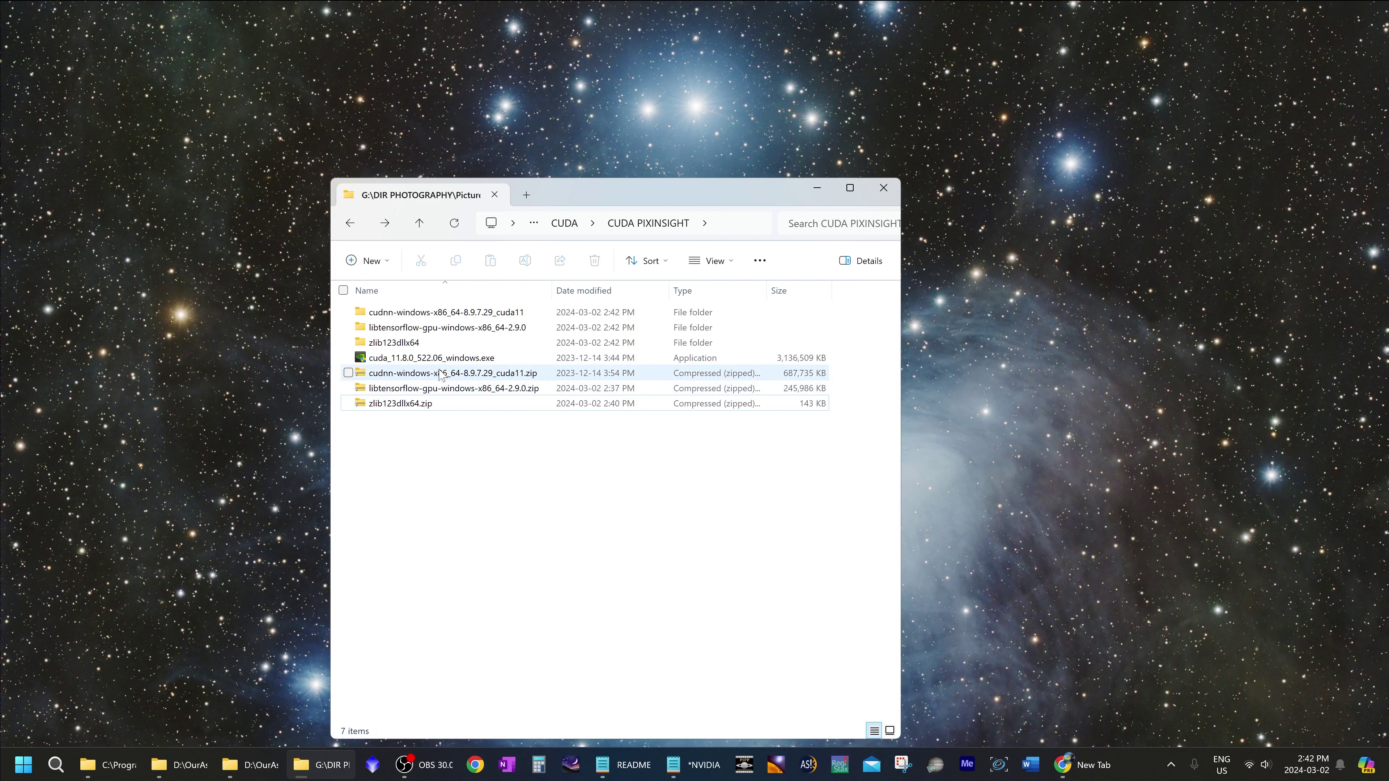
Open the bin folder under C:\Program Files\PixInsight.
left_click(436, 376)
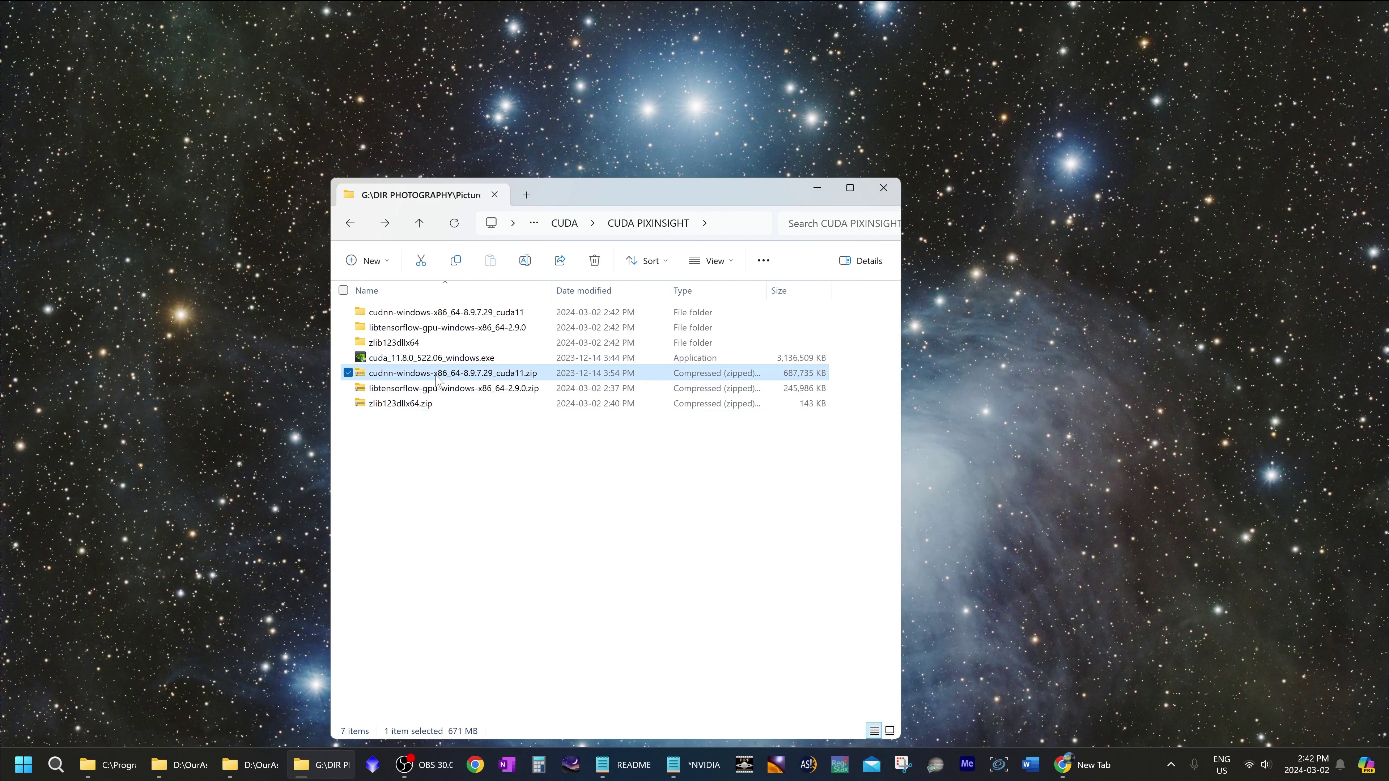
left_click(432, 407, "shift")
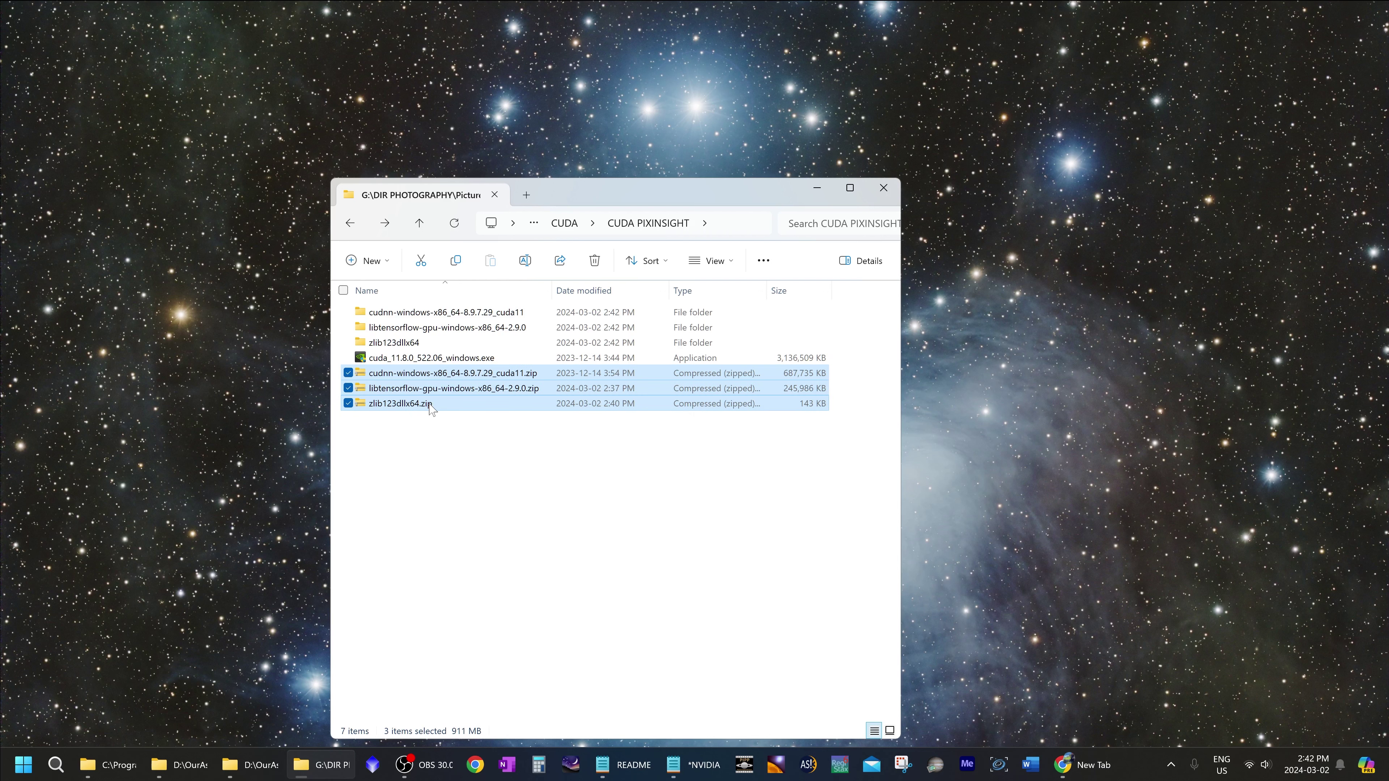
right_click(432, 408)
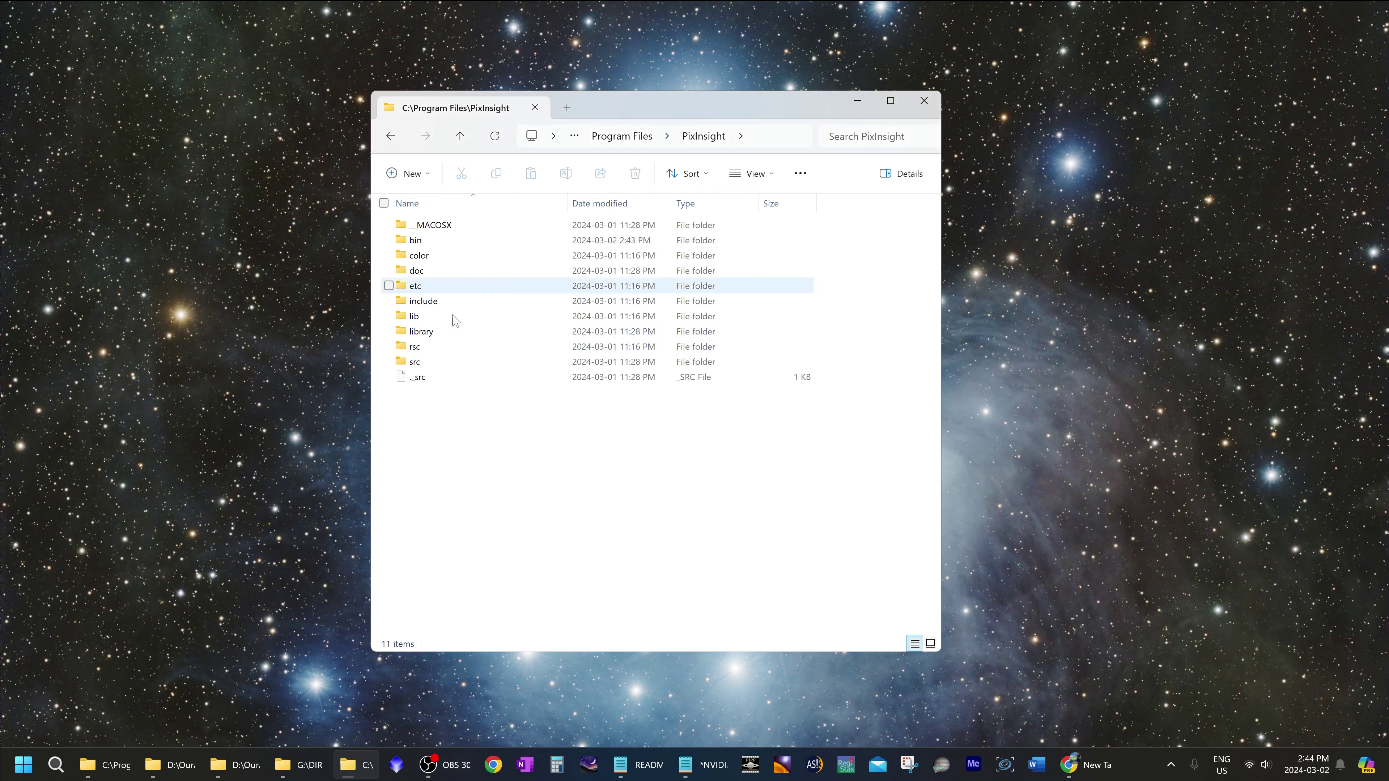
double_click(429, 241)
left_click_drag(935, 248, 935, 583)
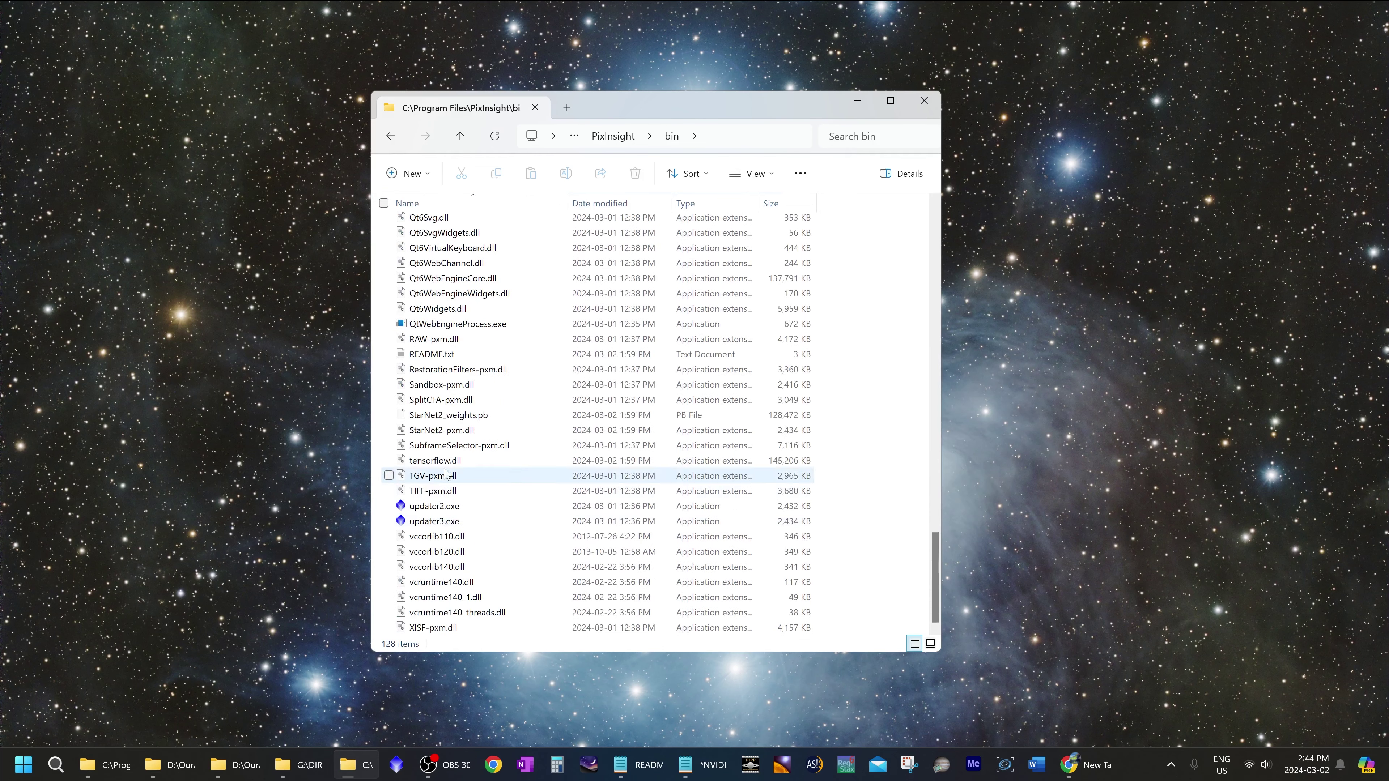
Rename tensorflow.dll in PixInsight's bin to tensorflow_old.dll, granting administrator permission.
left_click(430, 464)
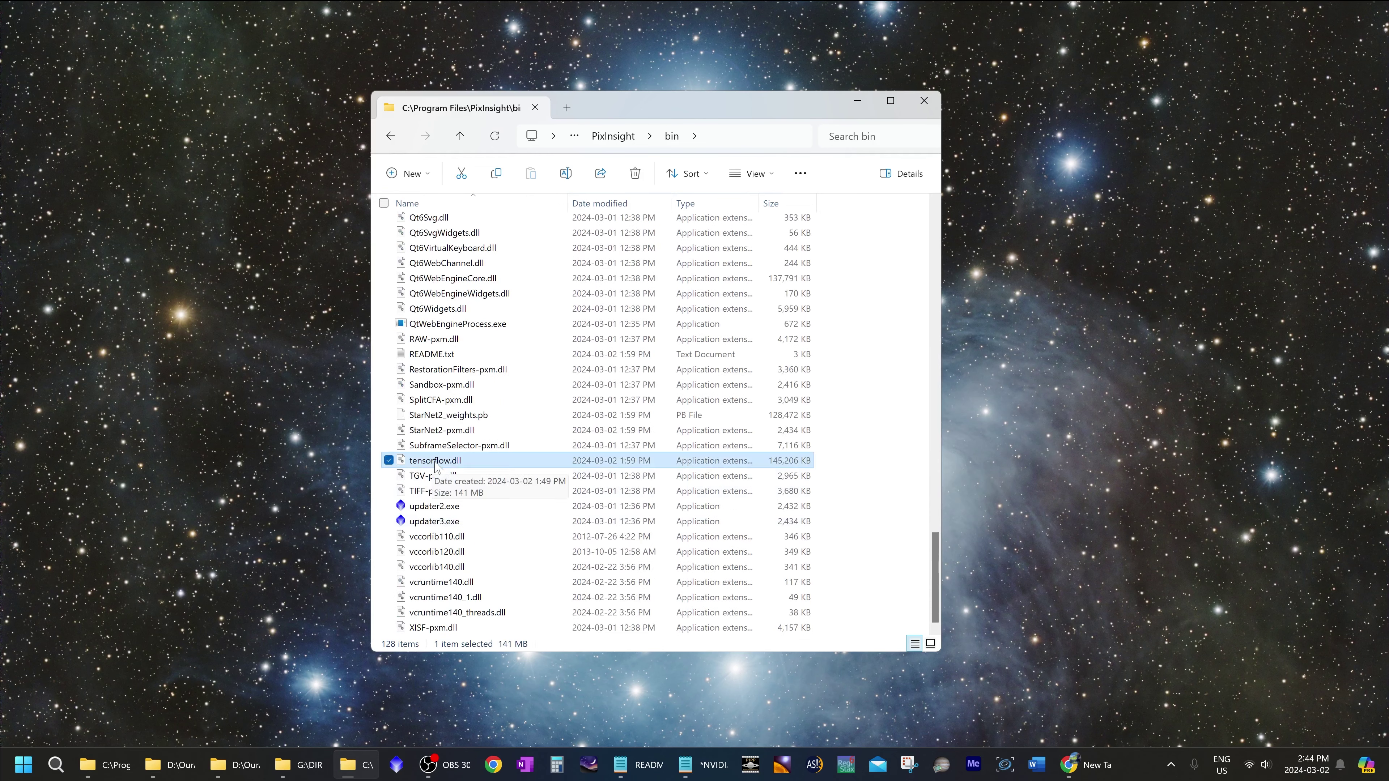
left_click(453, 464)
key("Right")
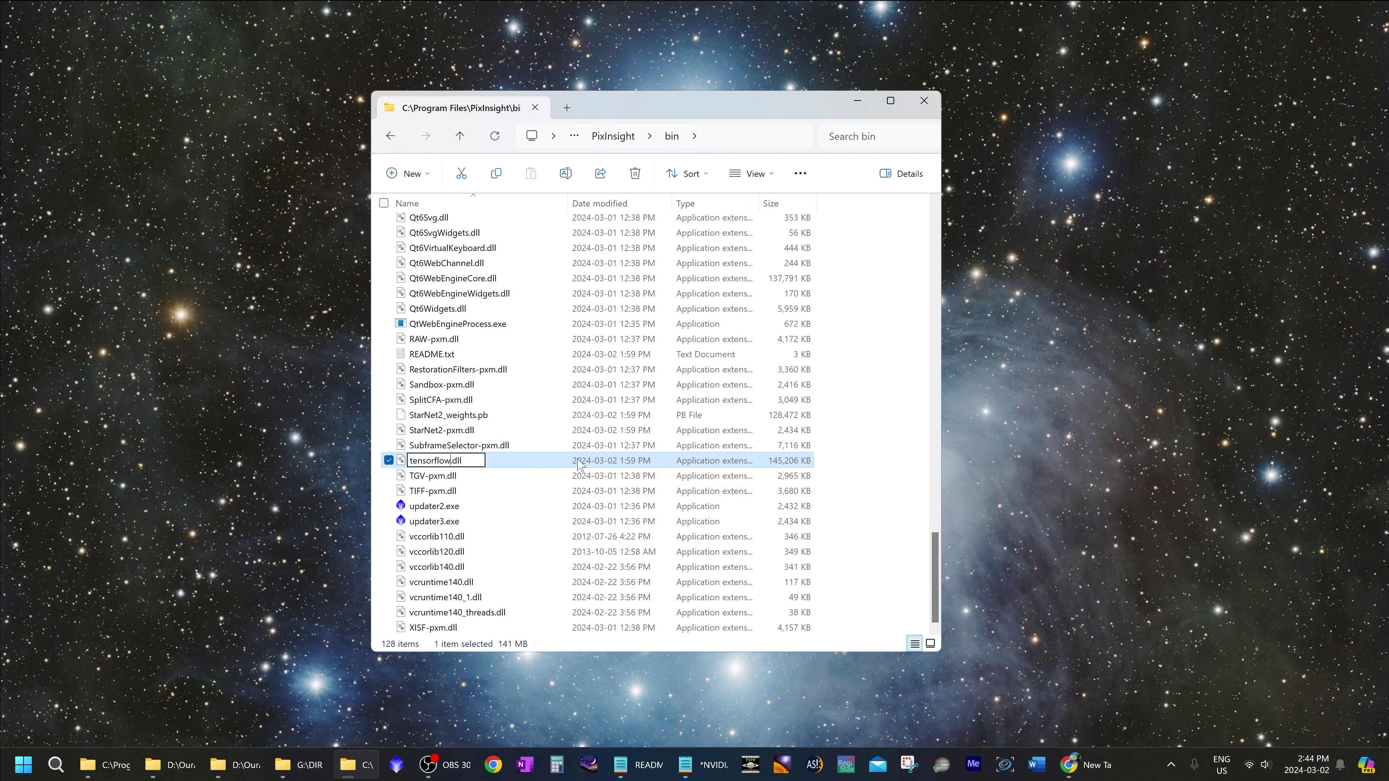
type("_old")
key("Return")
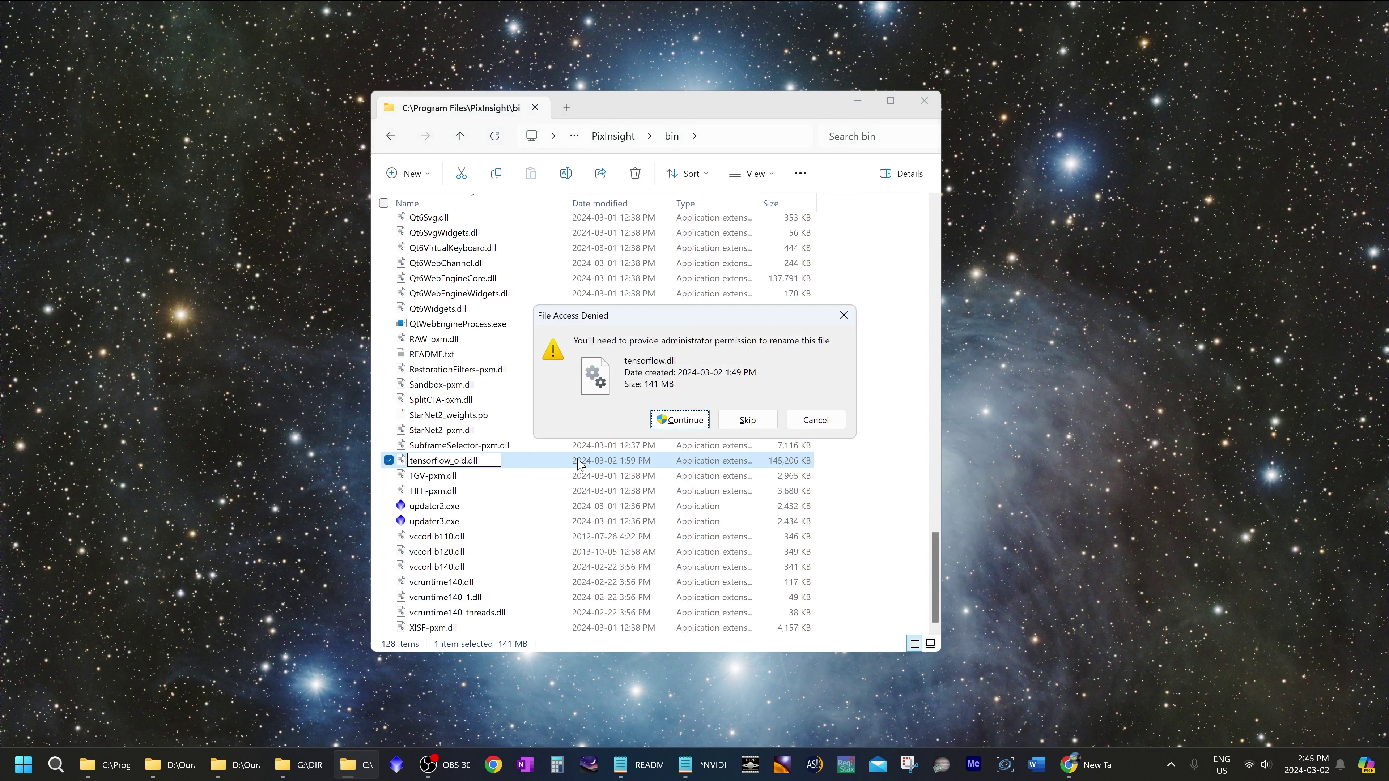
left_click(680, 420)
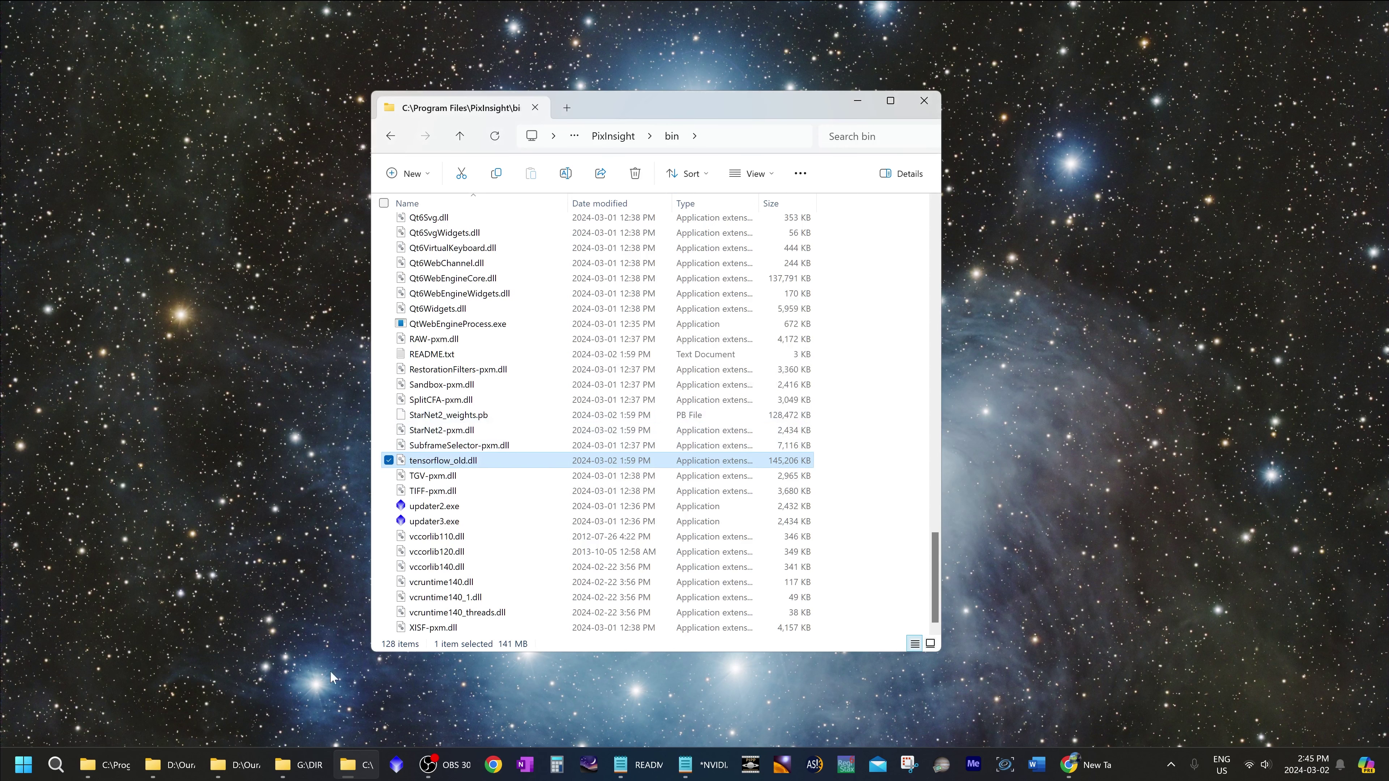
Open libtensorflow-gpu-windows-x86_64-2.9.0\lib and select the new tensorflow.dll.
left_click(315, 759)
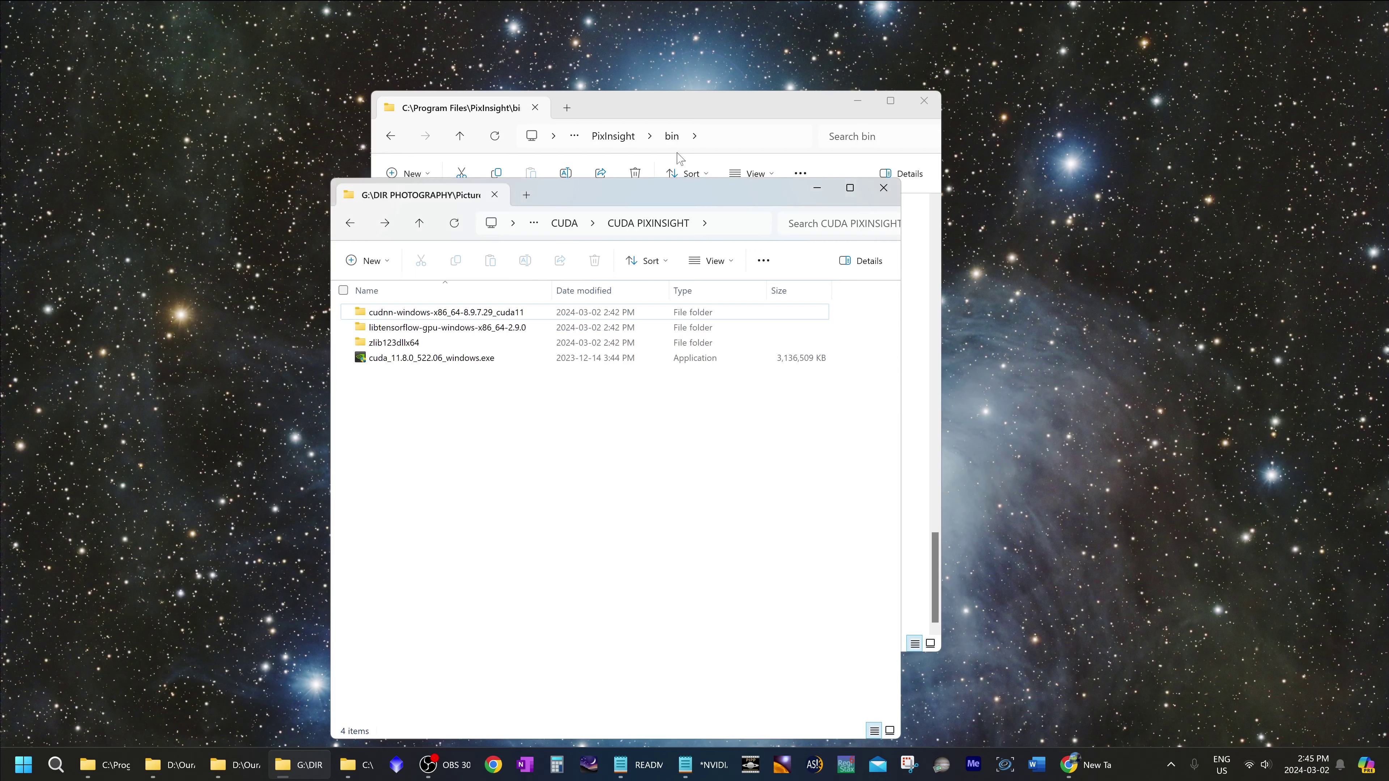
left_click_drag(662, 194, 380, 177)
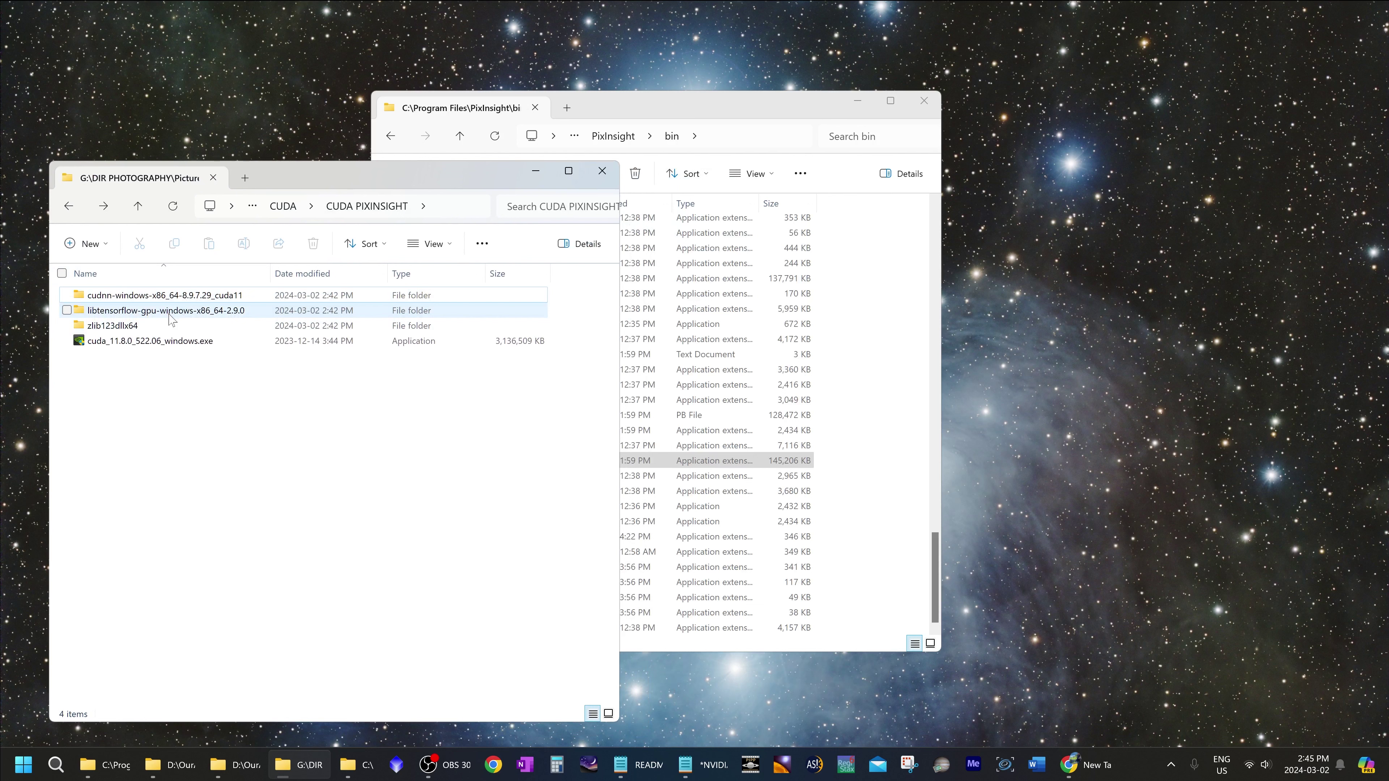
left_click(154, 313)
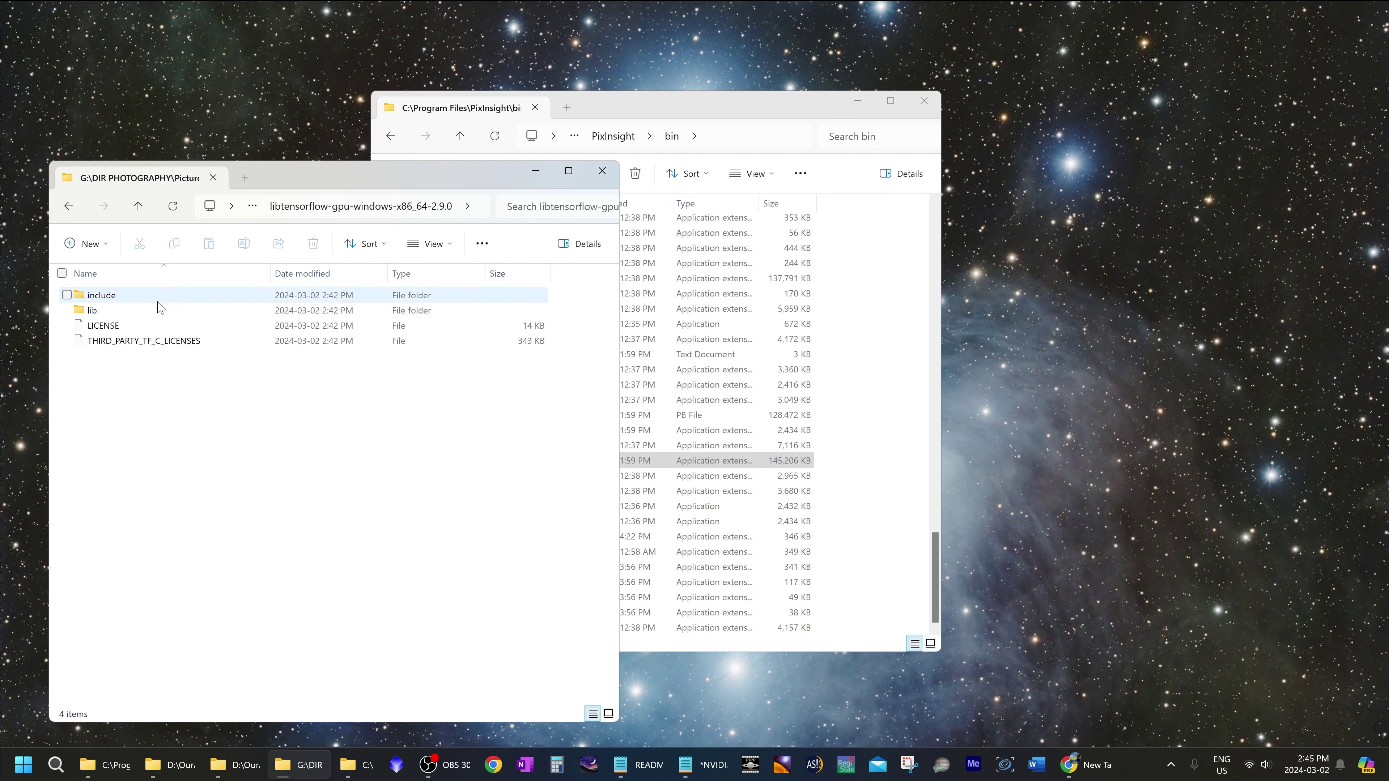
double_click(161, 310)
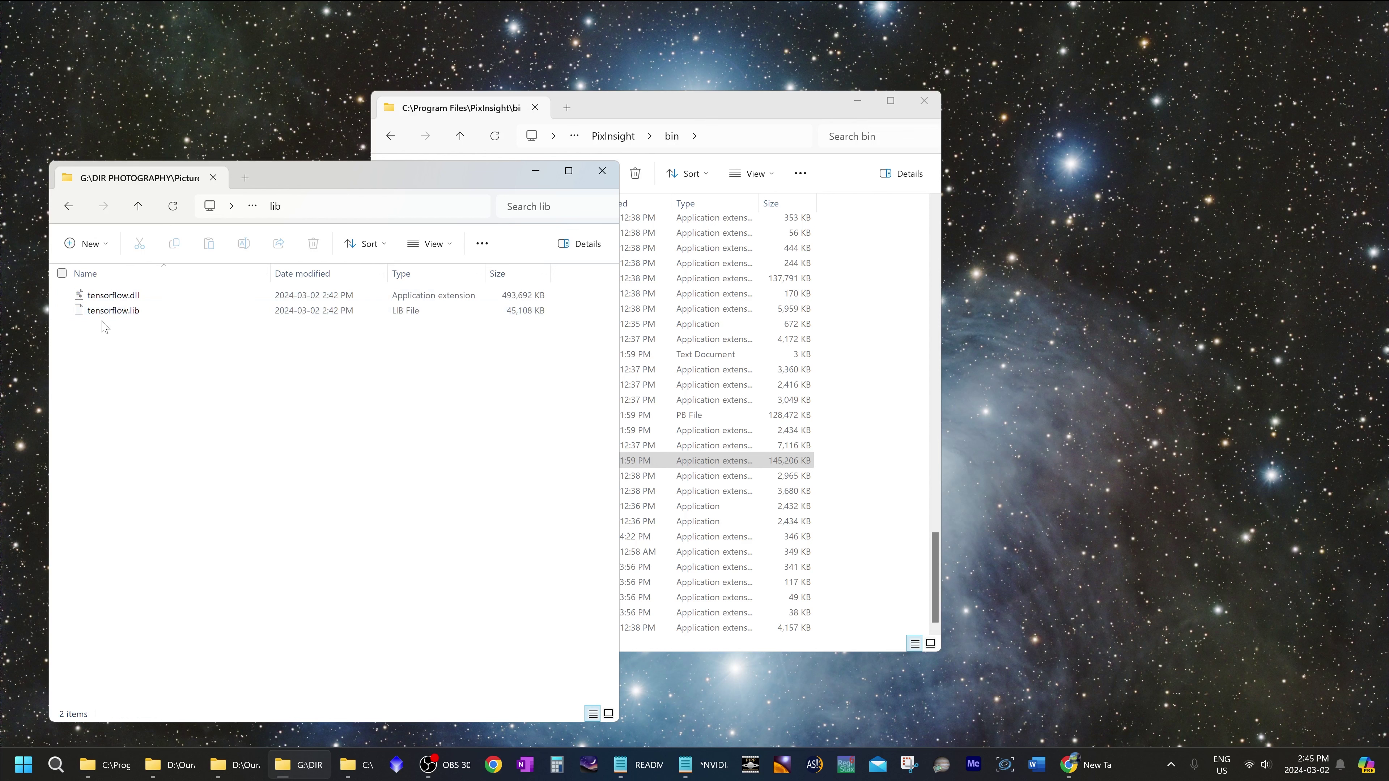
left_click(144, 300)
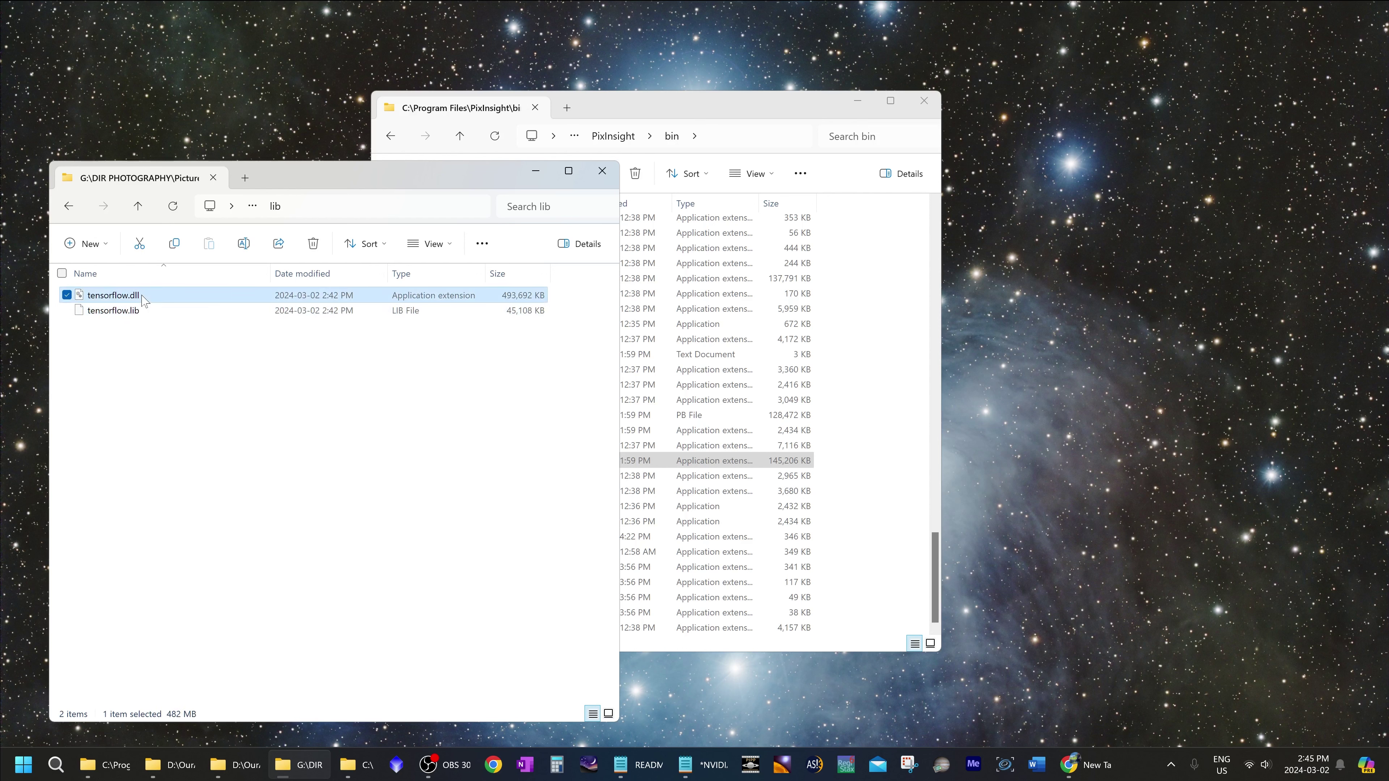
left_click(158, 311)
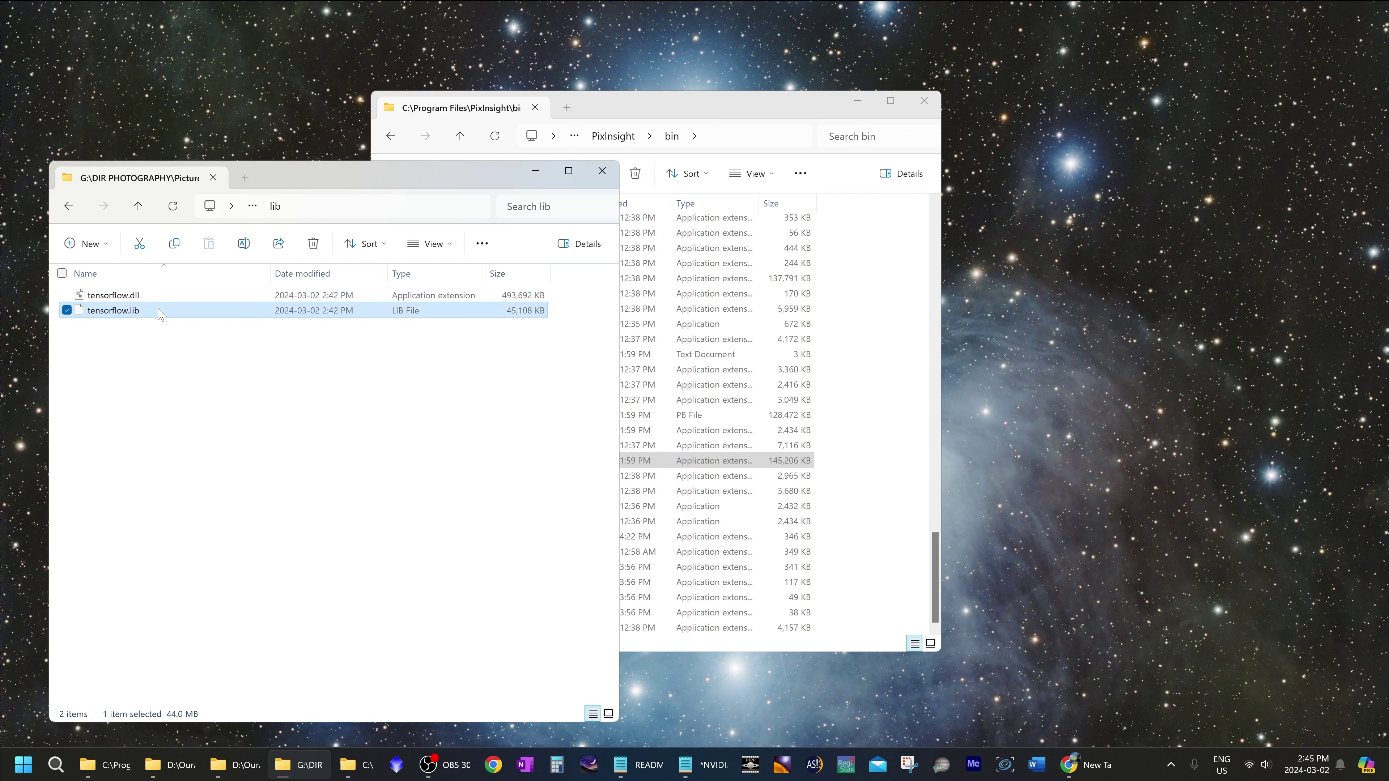
left_click(1373, 611)
left_click(221, 375)
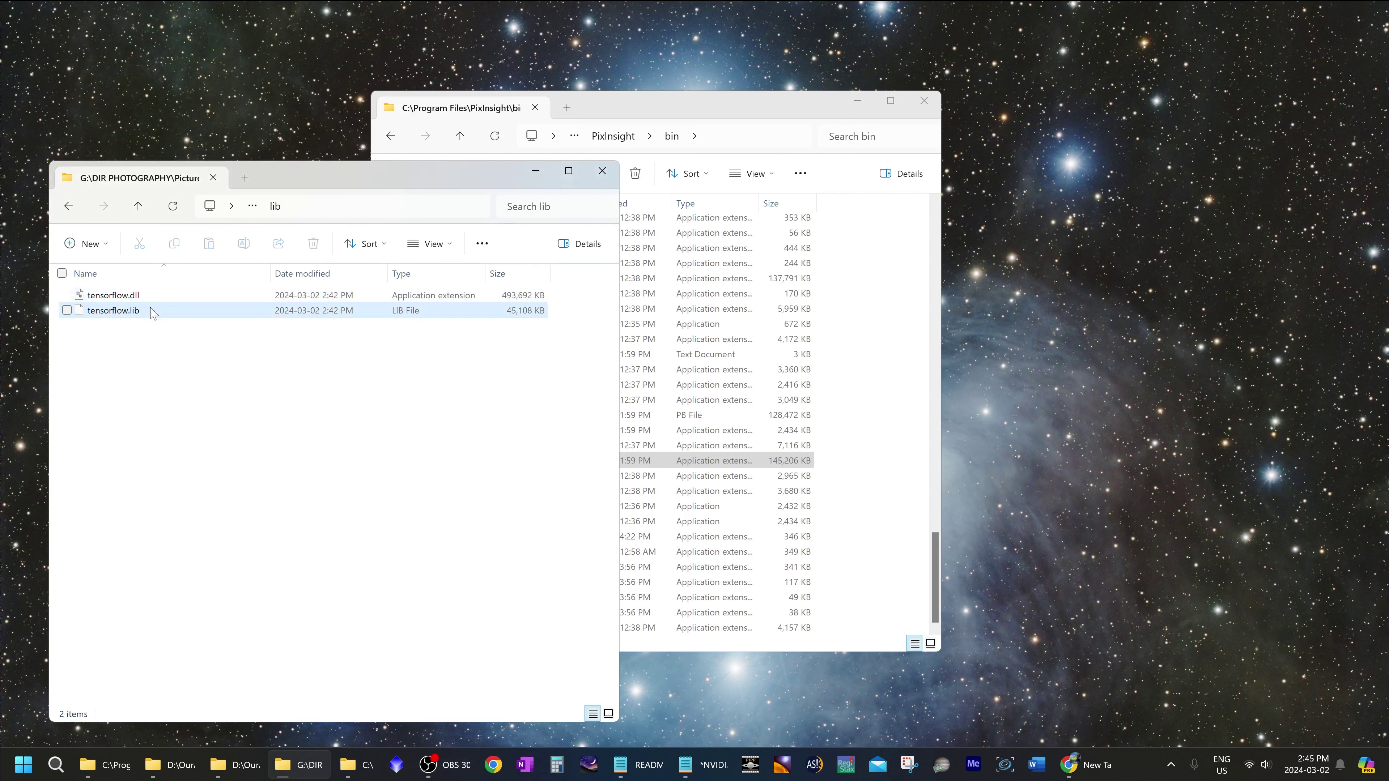
left_click(143, 299)
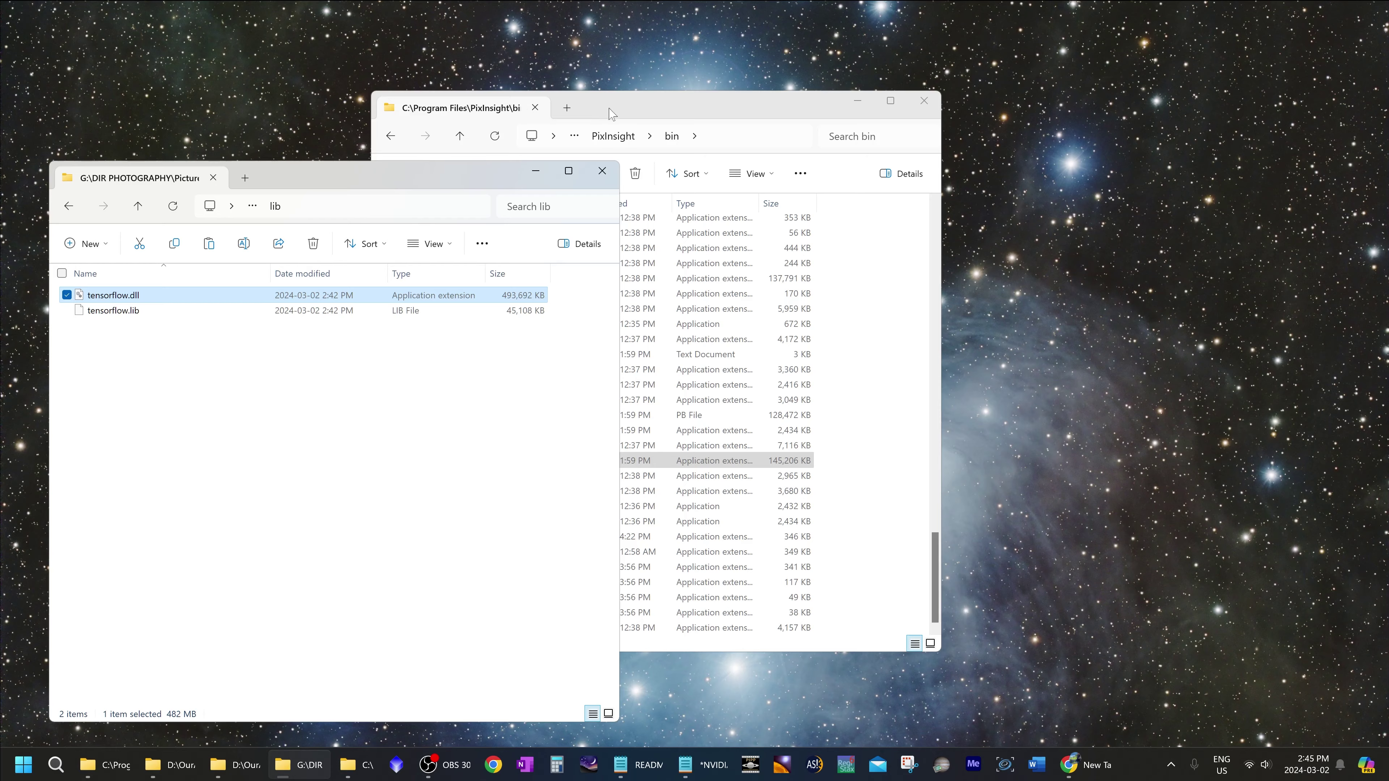
Paste tensorflow.dll into PixInsight's bin folder, granting administrator permission.
left_click_drag(620, 112, 873, 175)
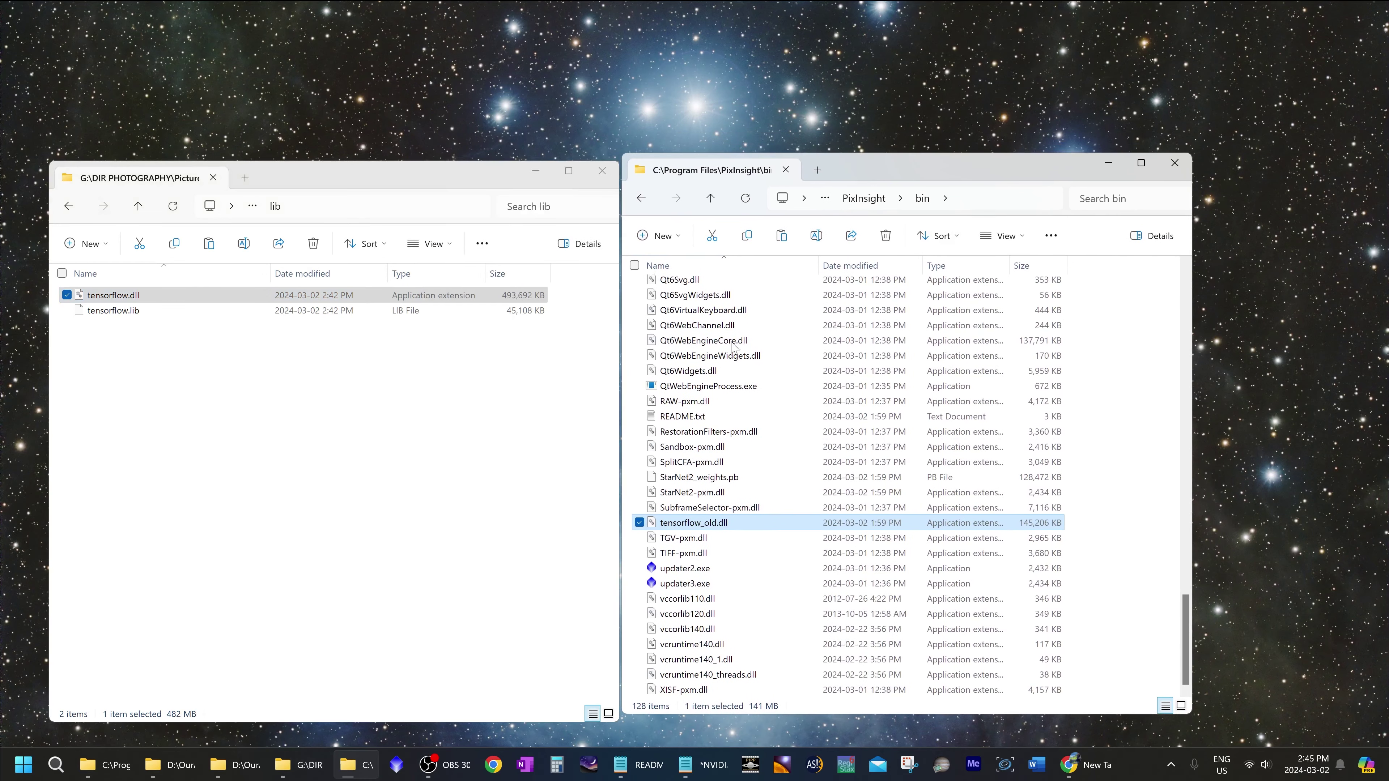
left_click(793, 494)
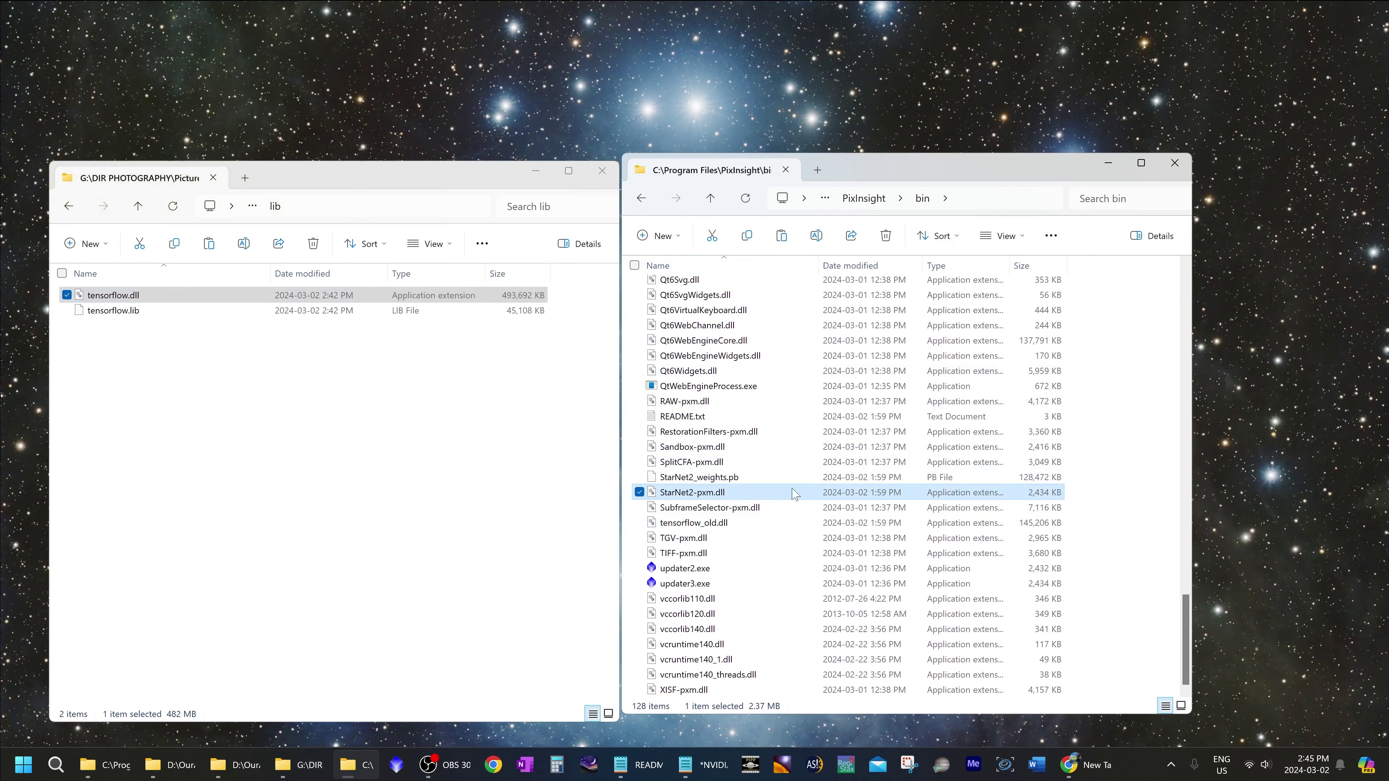
key("ctrl+v")
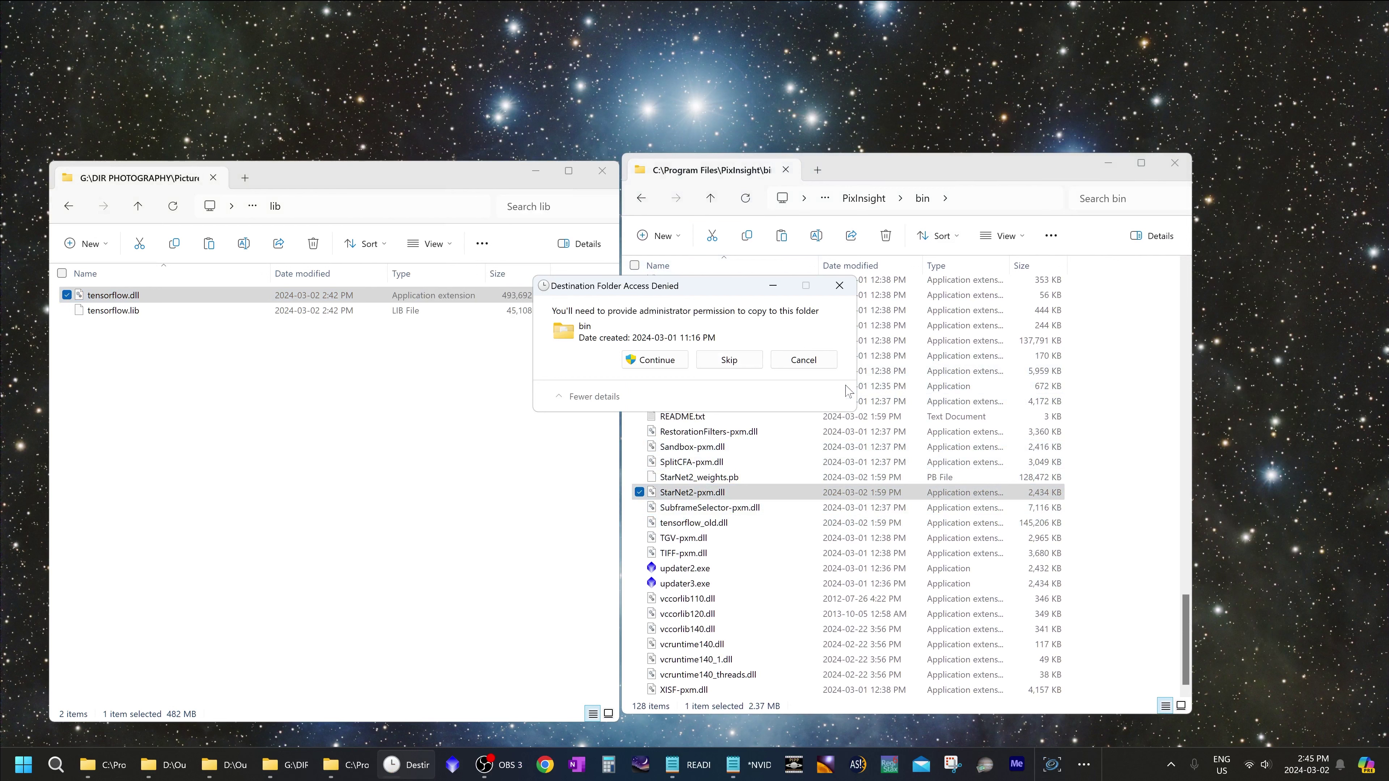
left_click(656, 360)
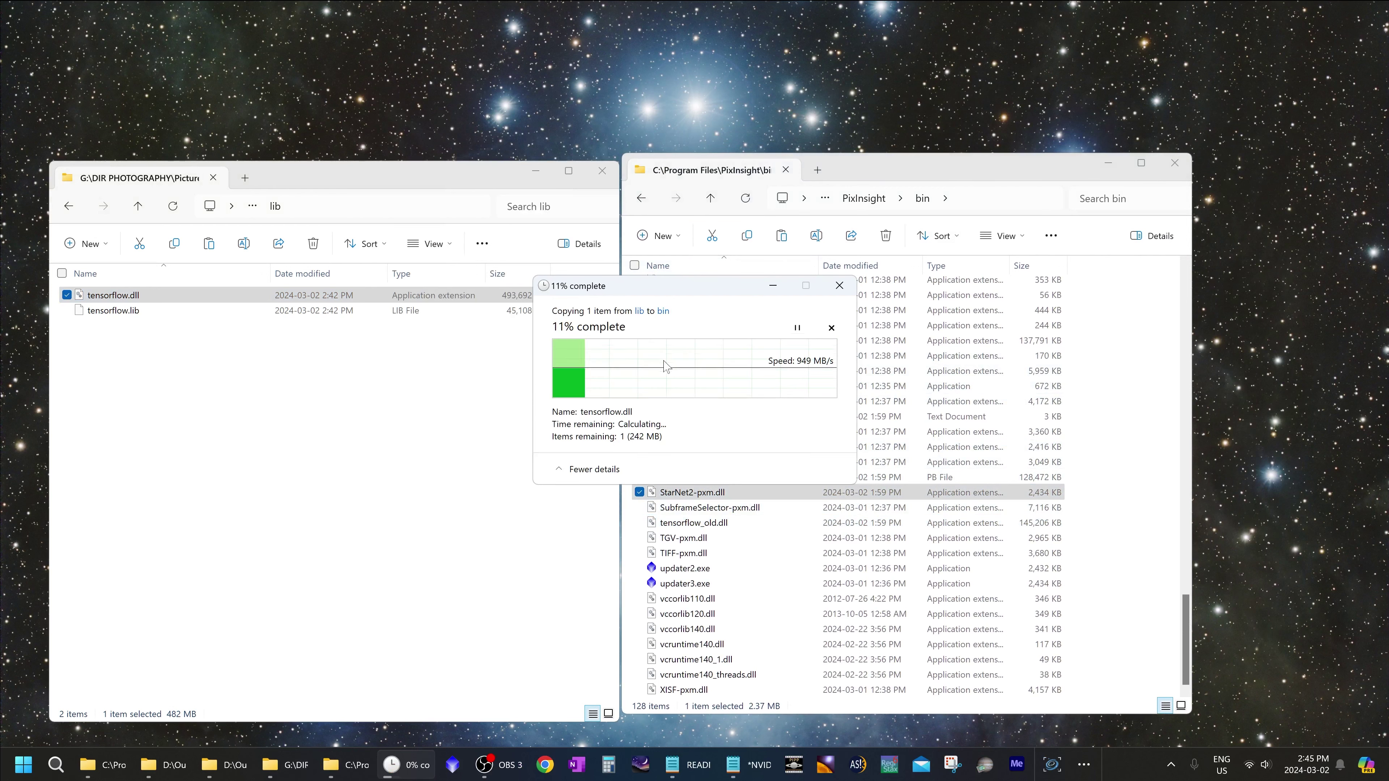
Return to the CUDA PIXINSIGHT folder and launch cuda_11.8.0_522.06_windows.exe.
left_click_drag(180, 178, 234, 171)
left_click(192, 200)
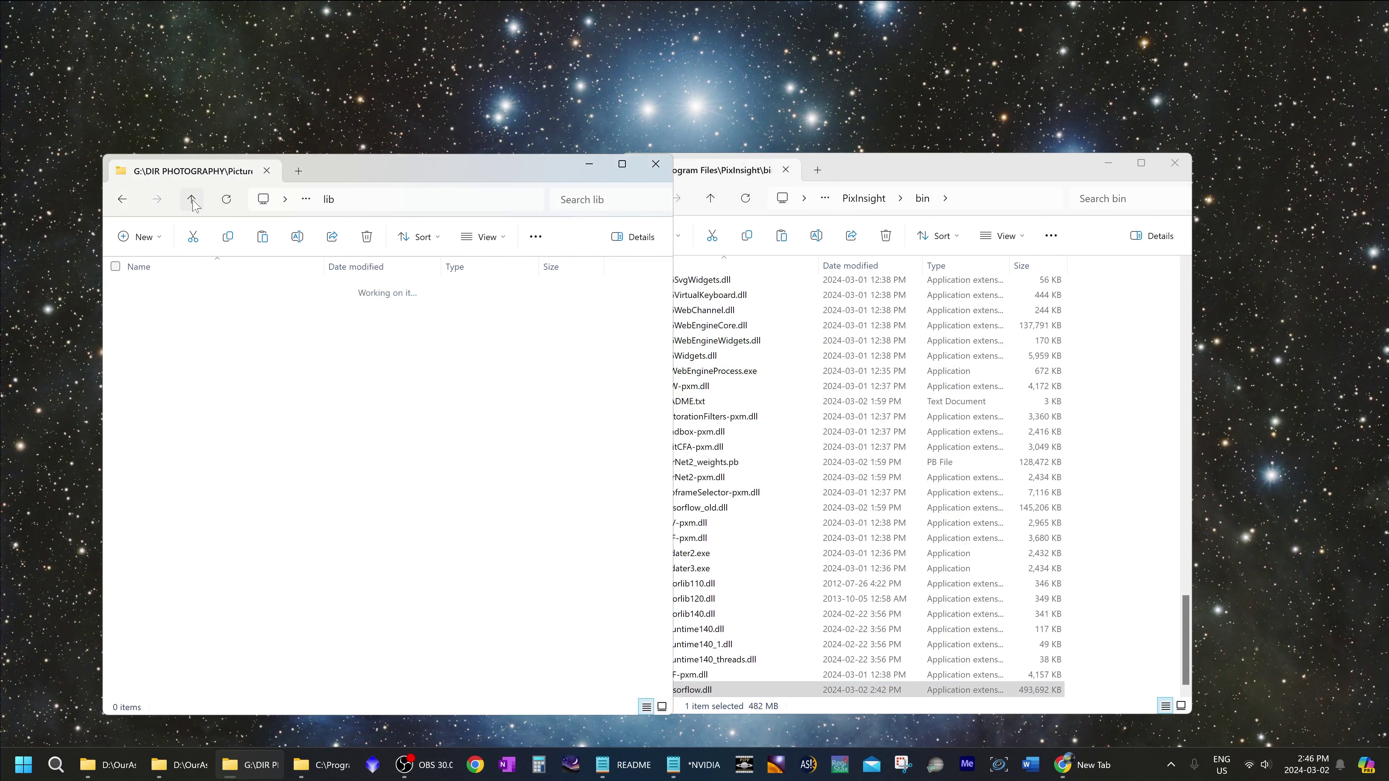
left_click(192, 200)
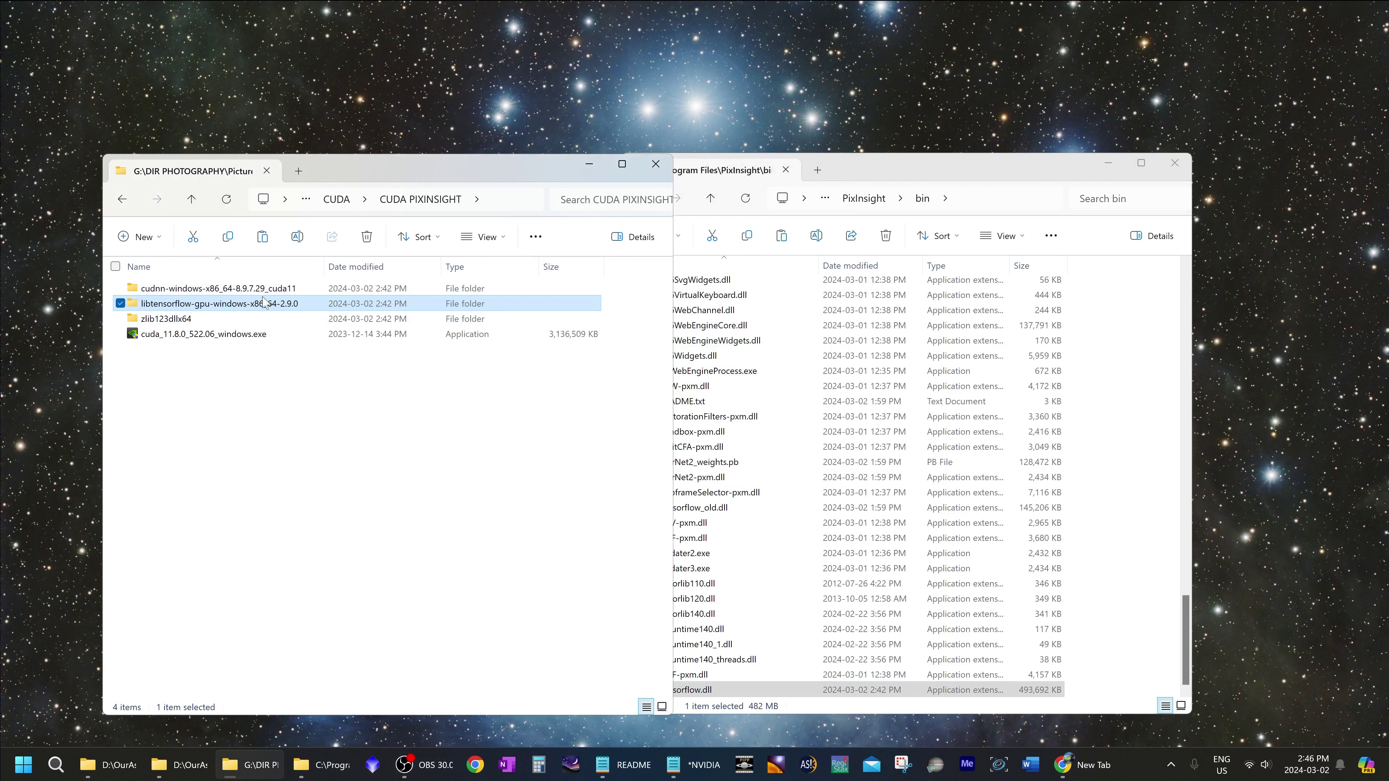
left_click(212, 336)
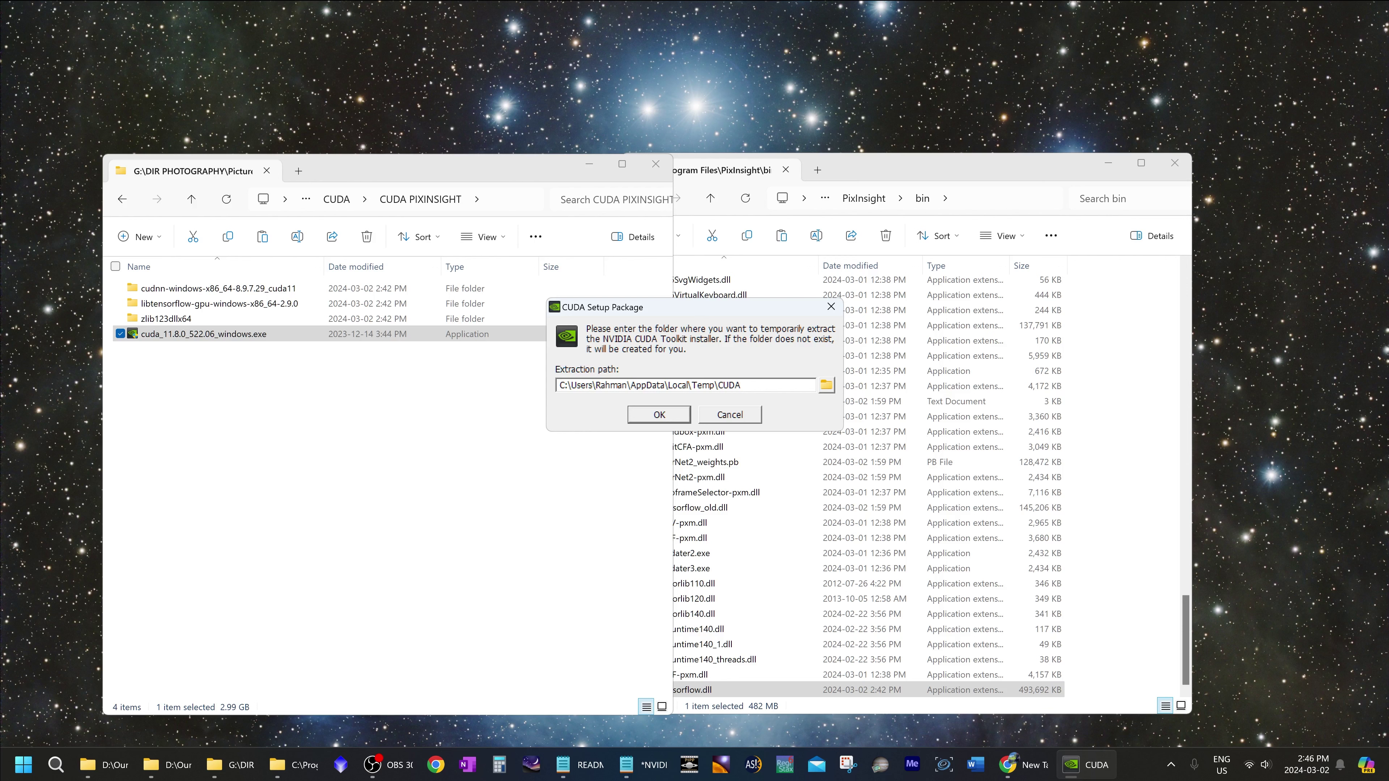
Accept the default extraction folder and licence, then continue with a Custom component install.
left_click(640, 417)
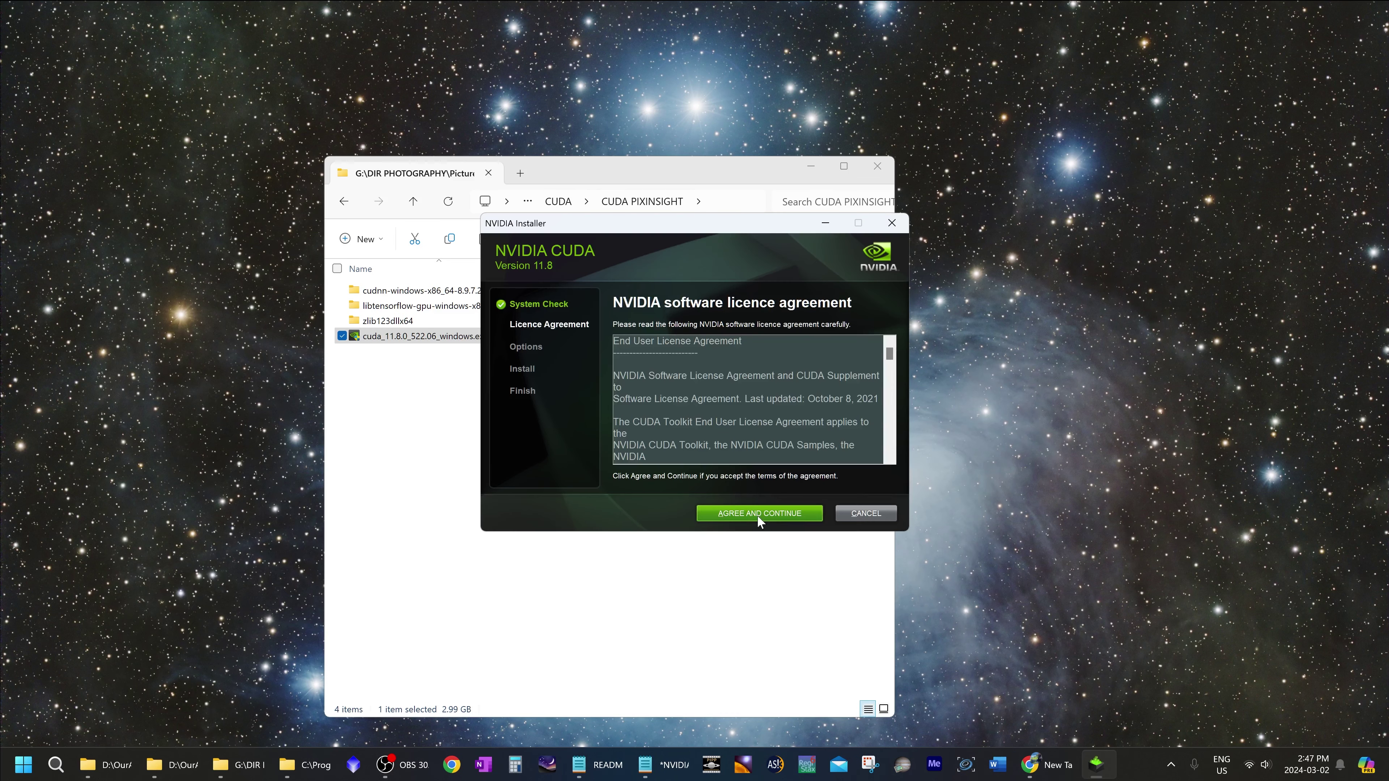
left_click(757, 514)
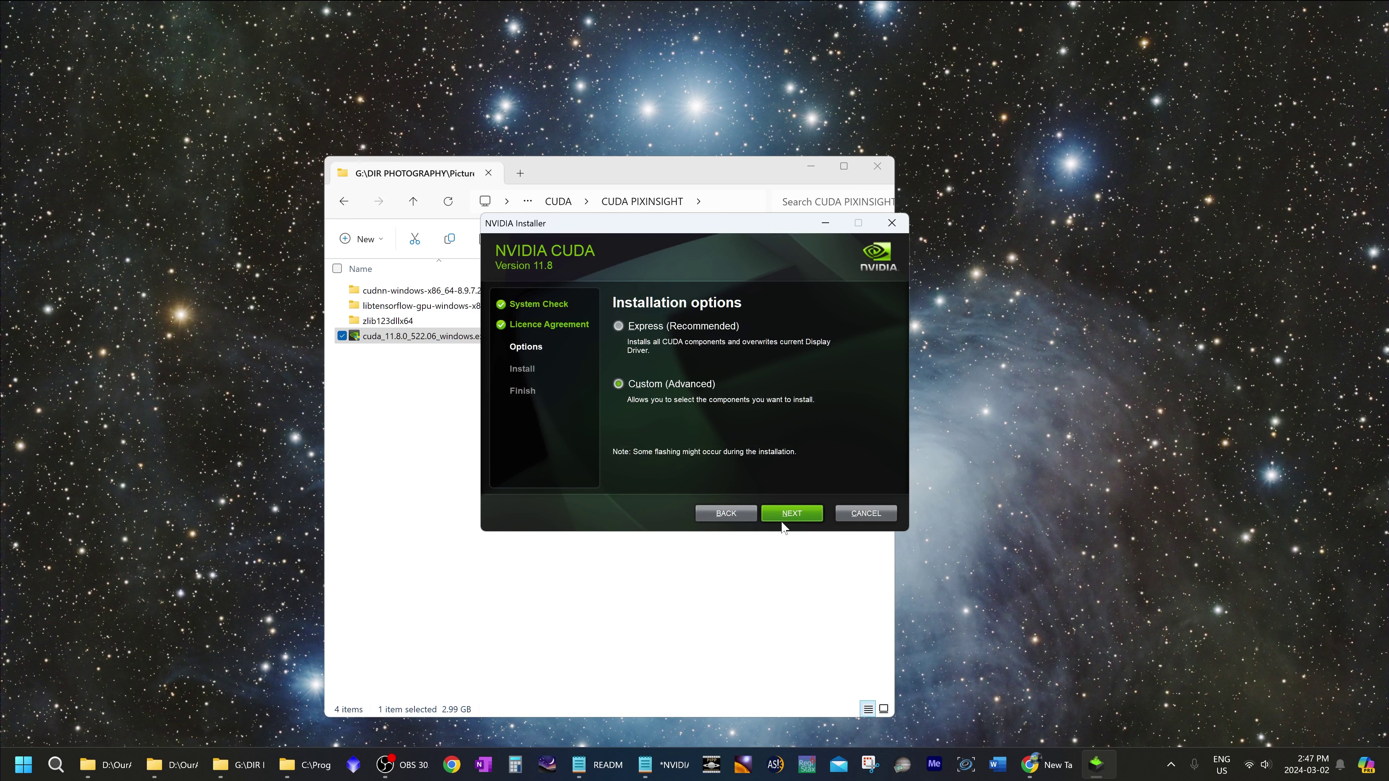
left_click(787, 514)
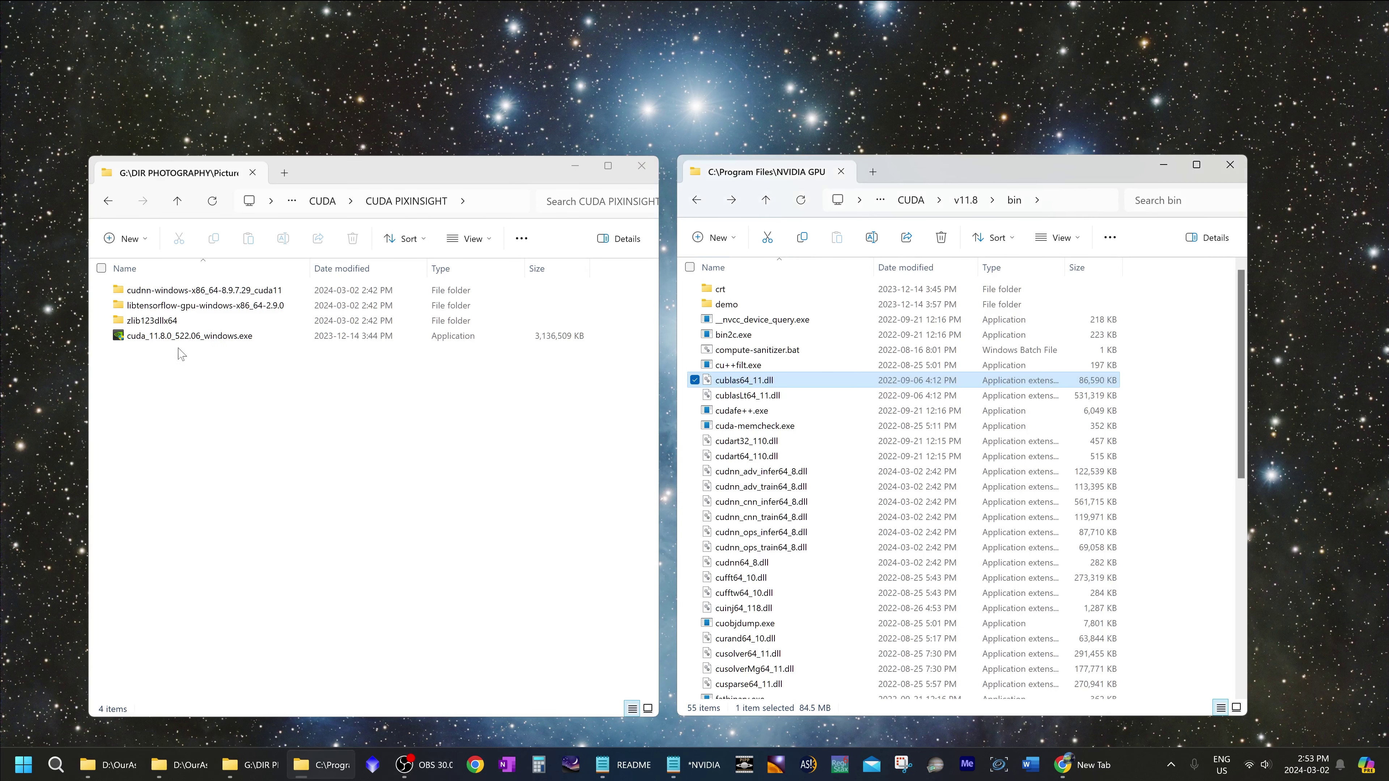
left_click(180, 337)
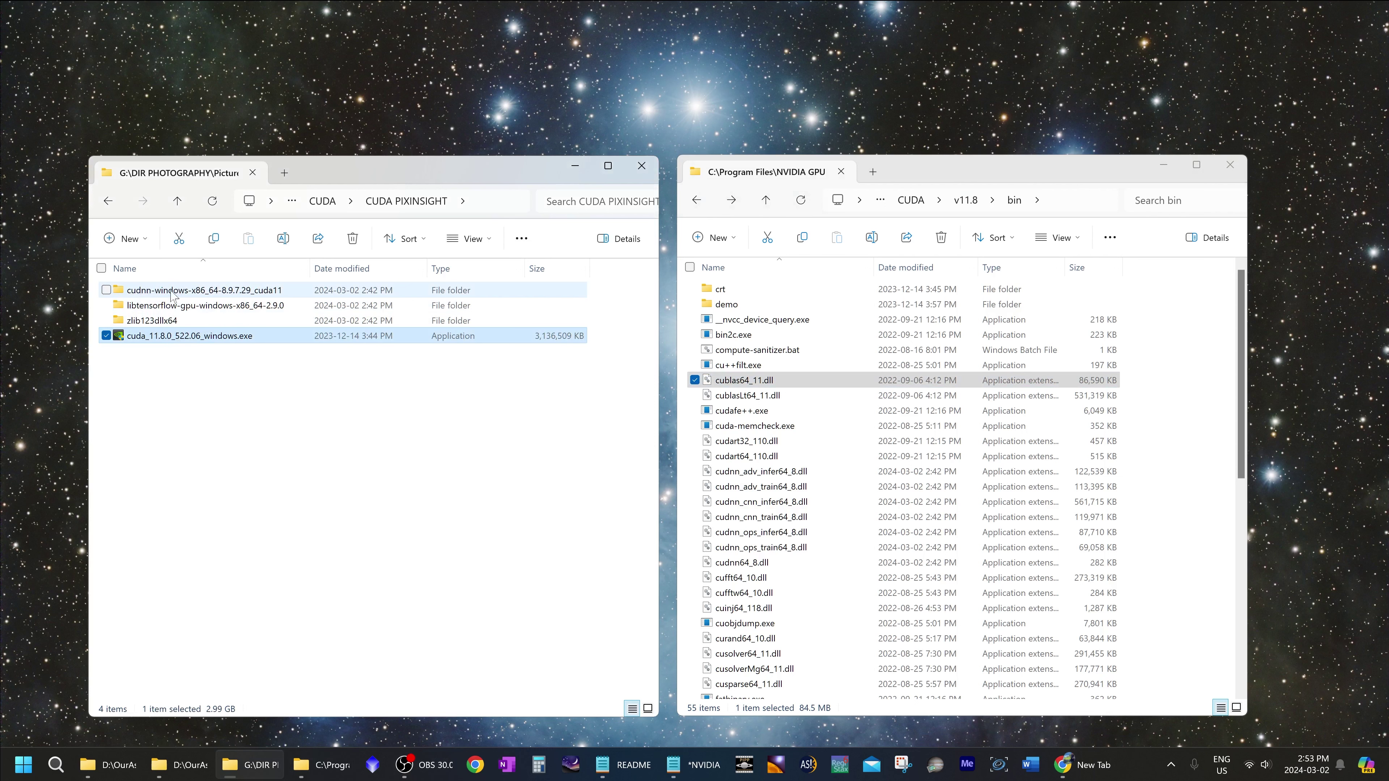
Open the bin folder inside the downloaded cuDNN archive.
double_click(185, 294)
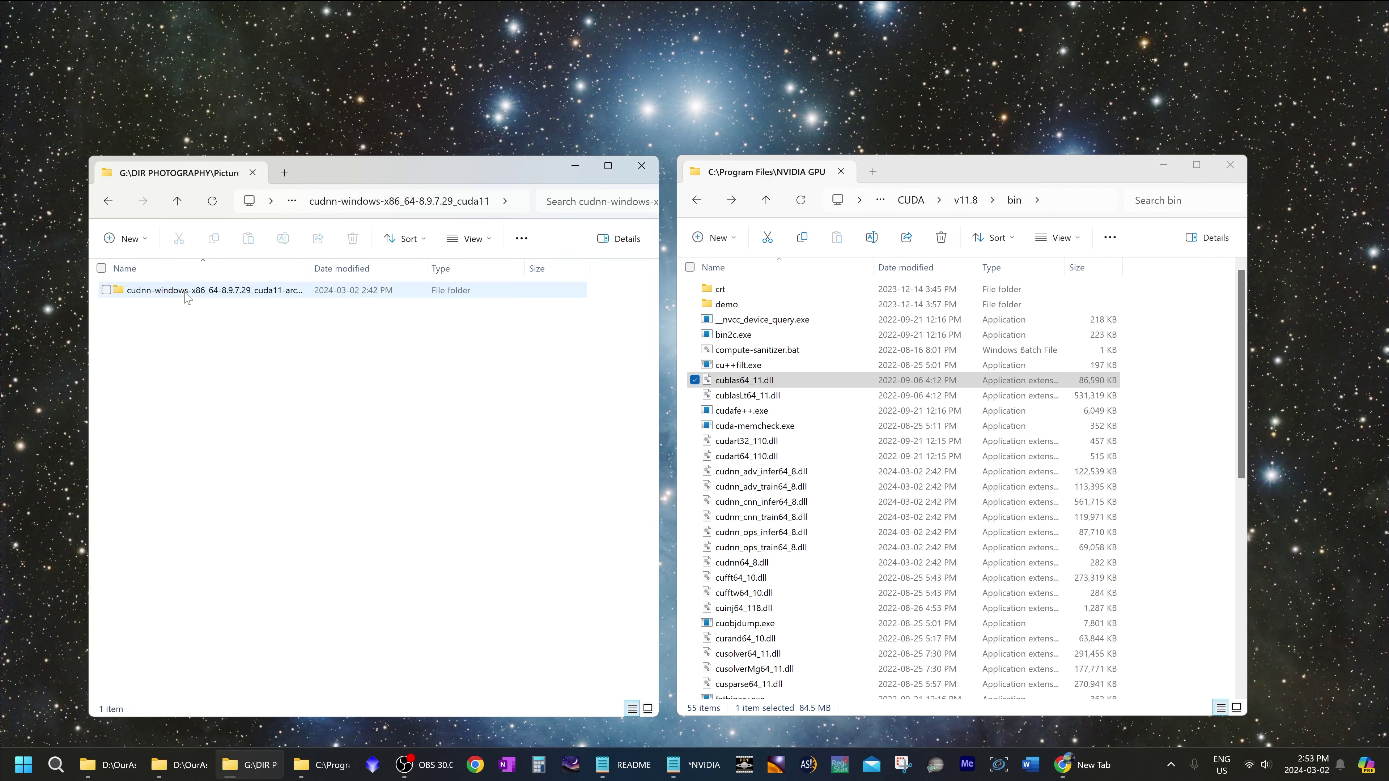
double_click(170, 293)
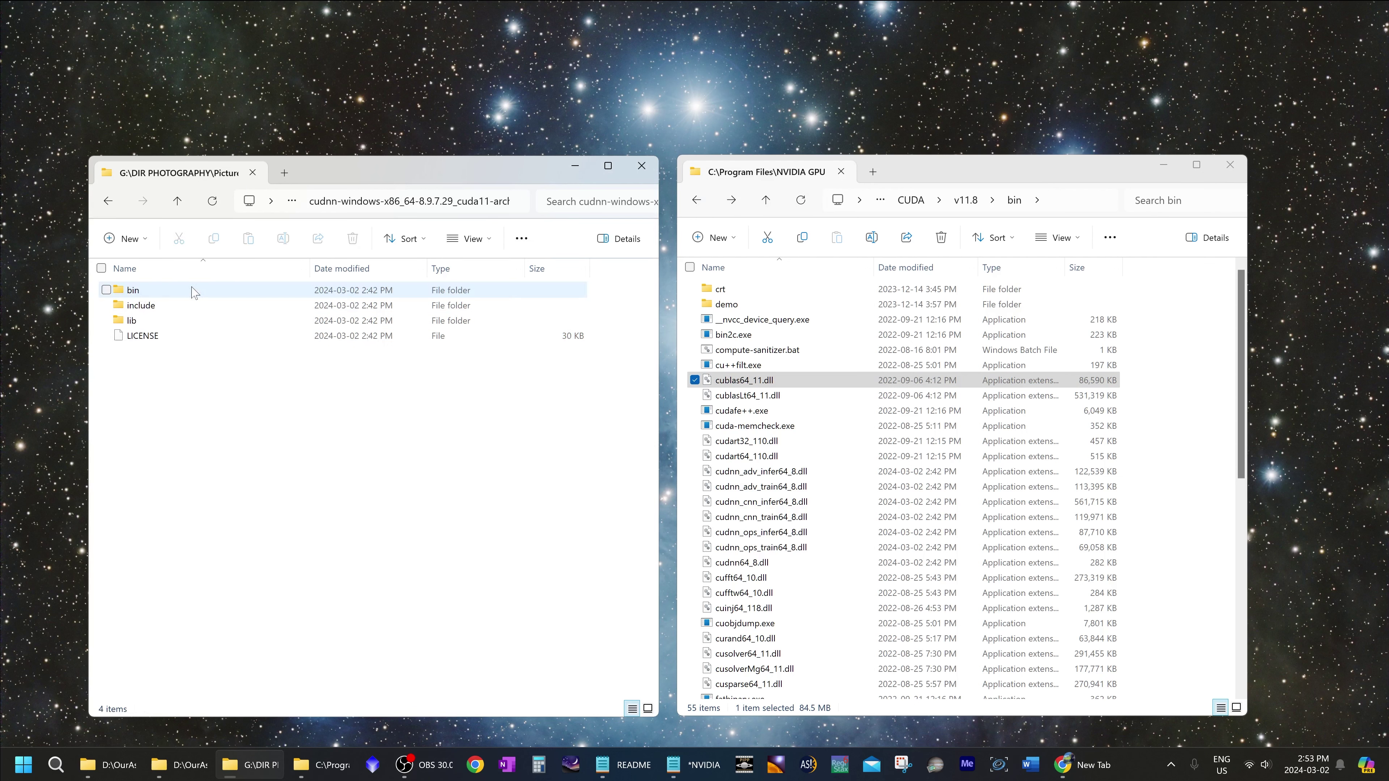
double_click(201, 296)
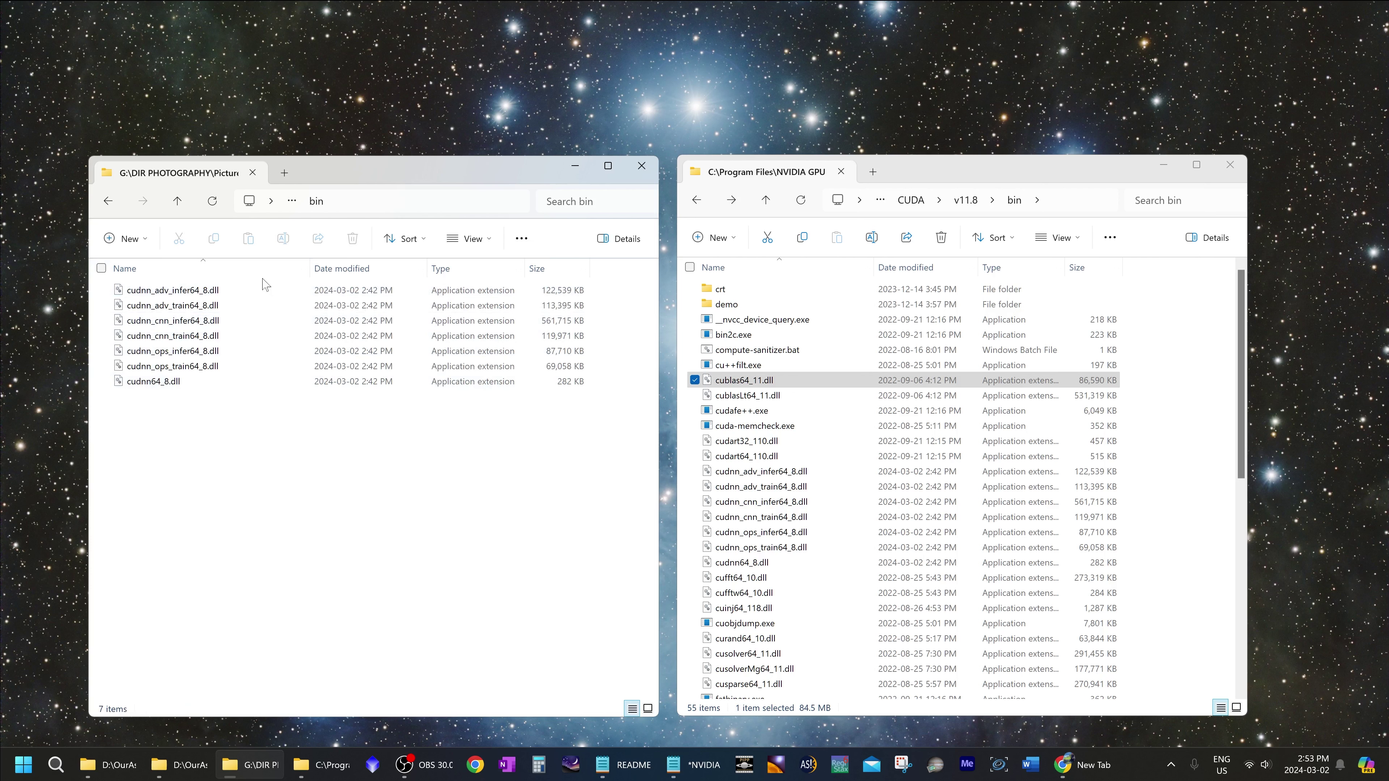
Check the CUDA v11.8 bin folder's path in the second File Explorer window.
left_click(931, 175)
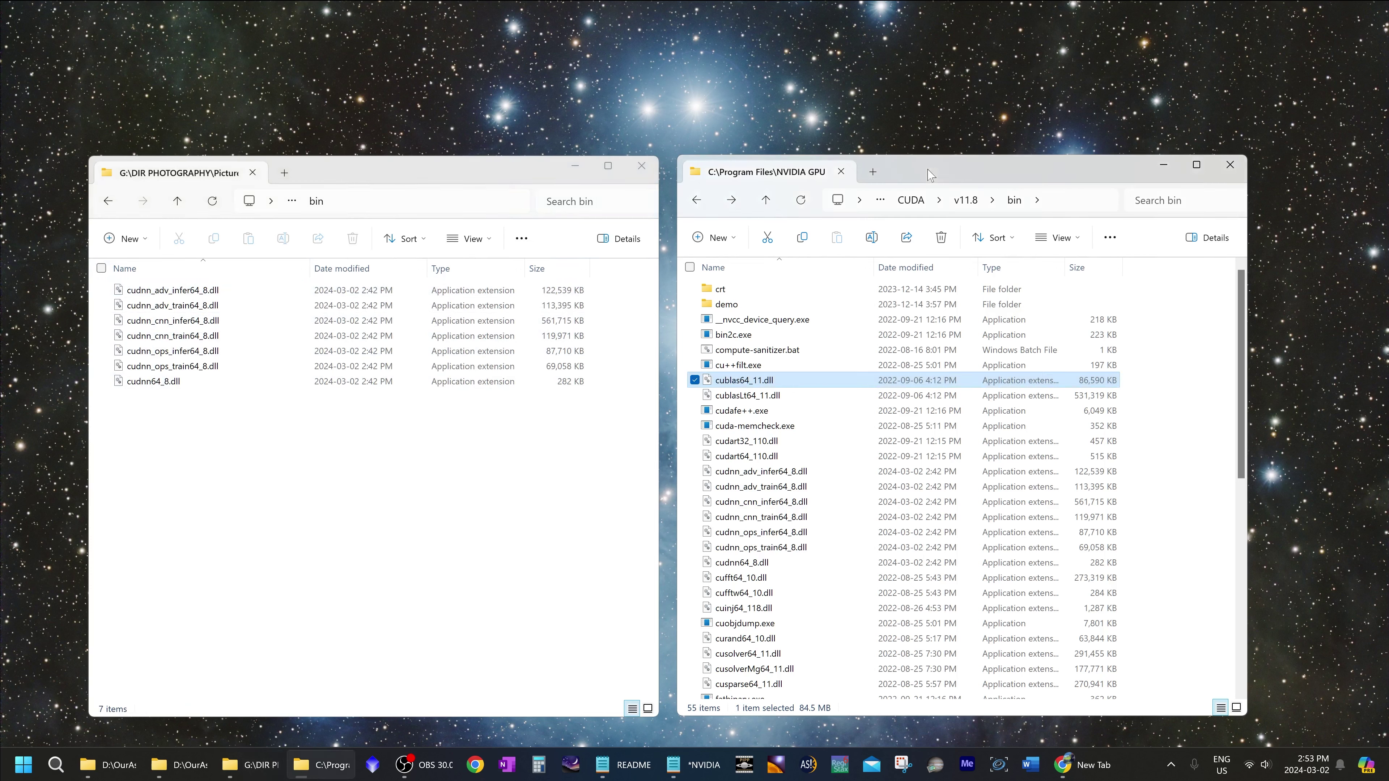
left_click(1065, 204)
left_click(1087, 199)
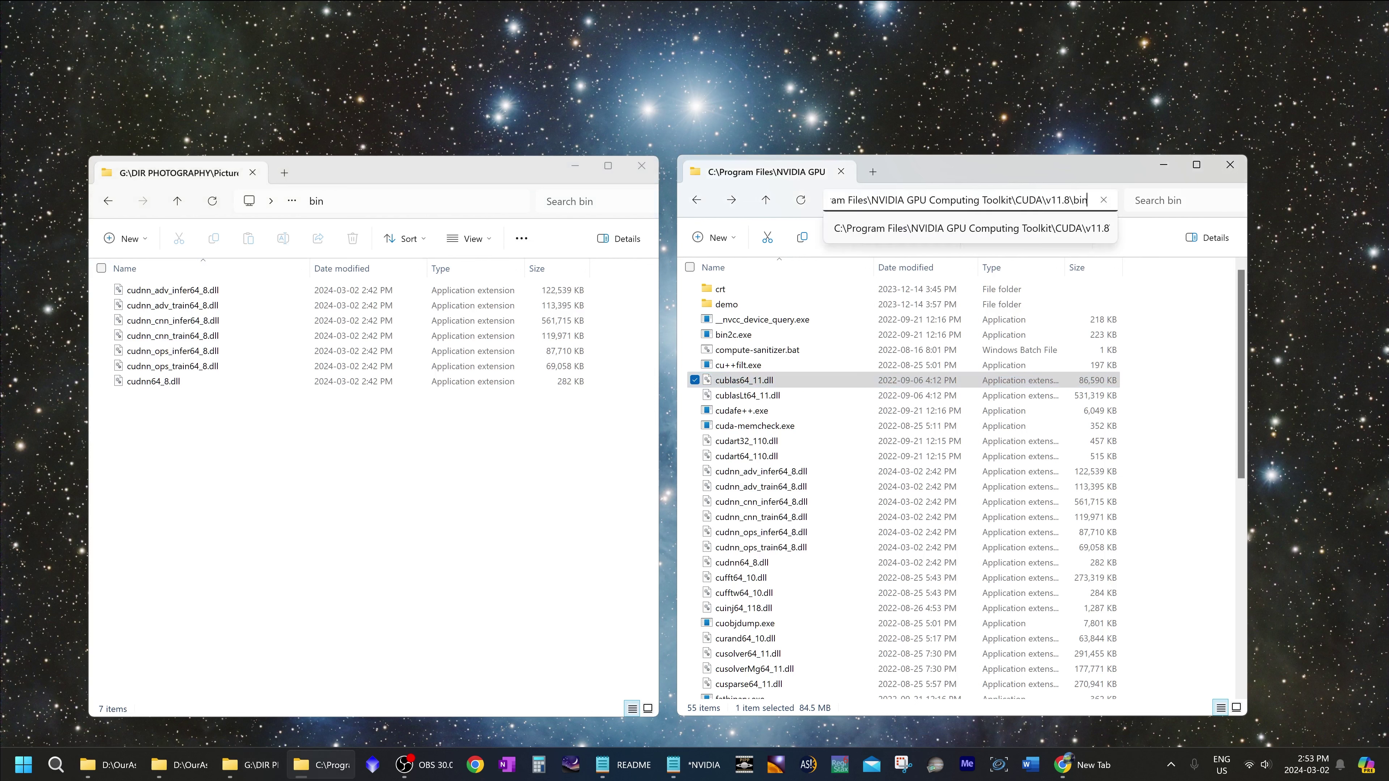
key("Return")
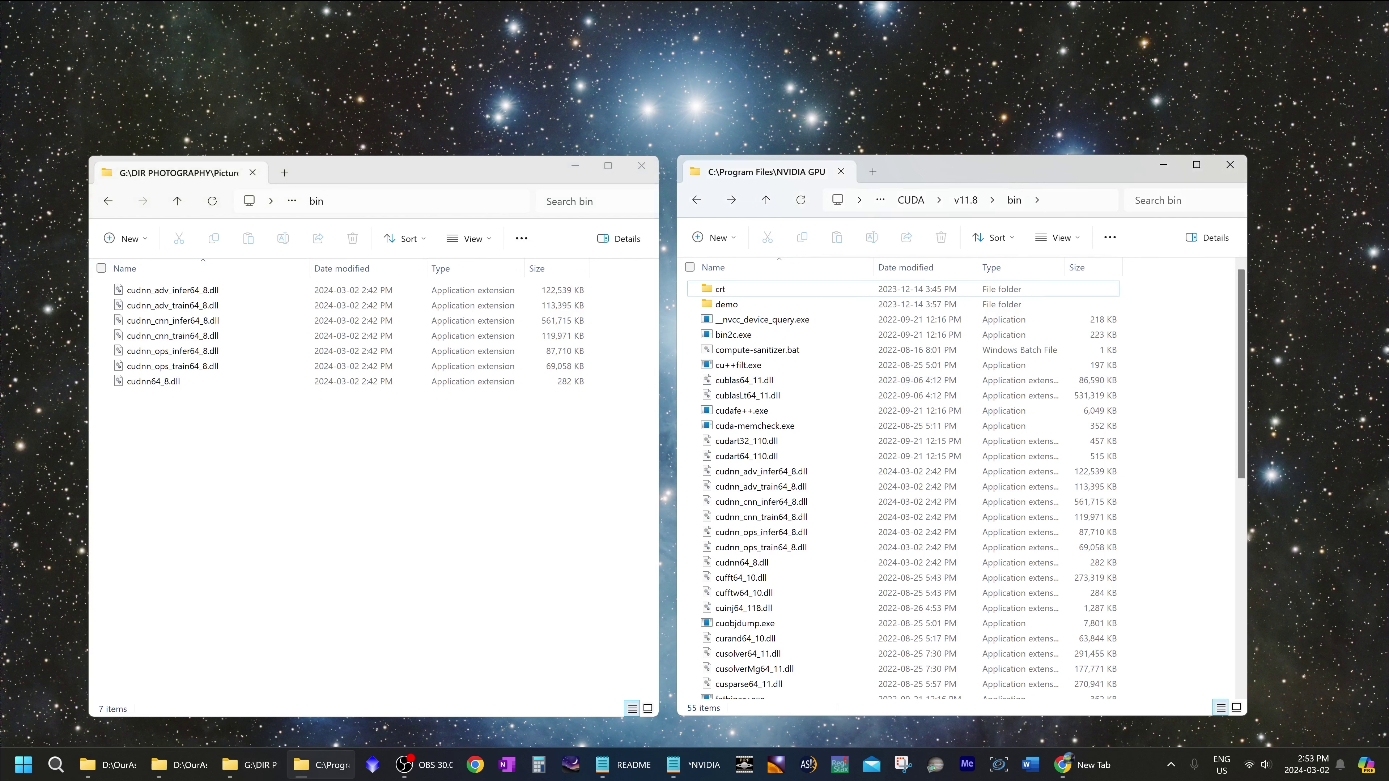
left_click(1055, 201)
left_click(1055, 202)
left_click_drag(937, 200, 767, 209)
left_click(935, 199)
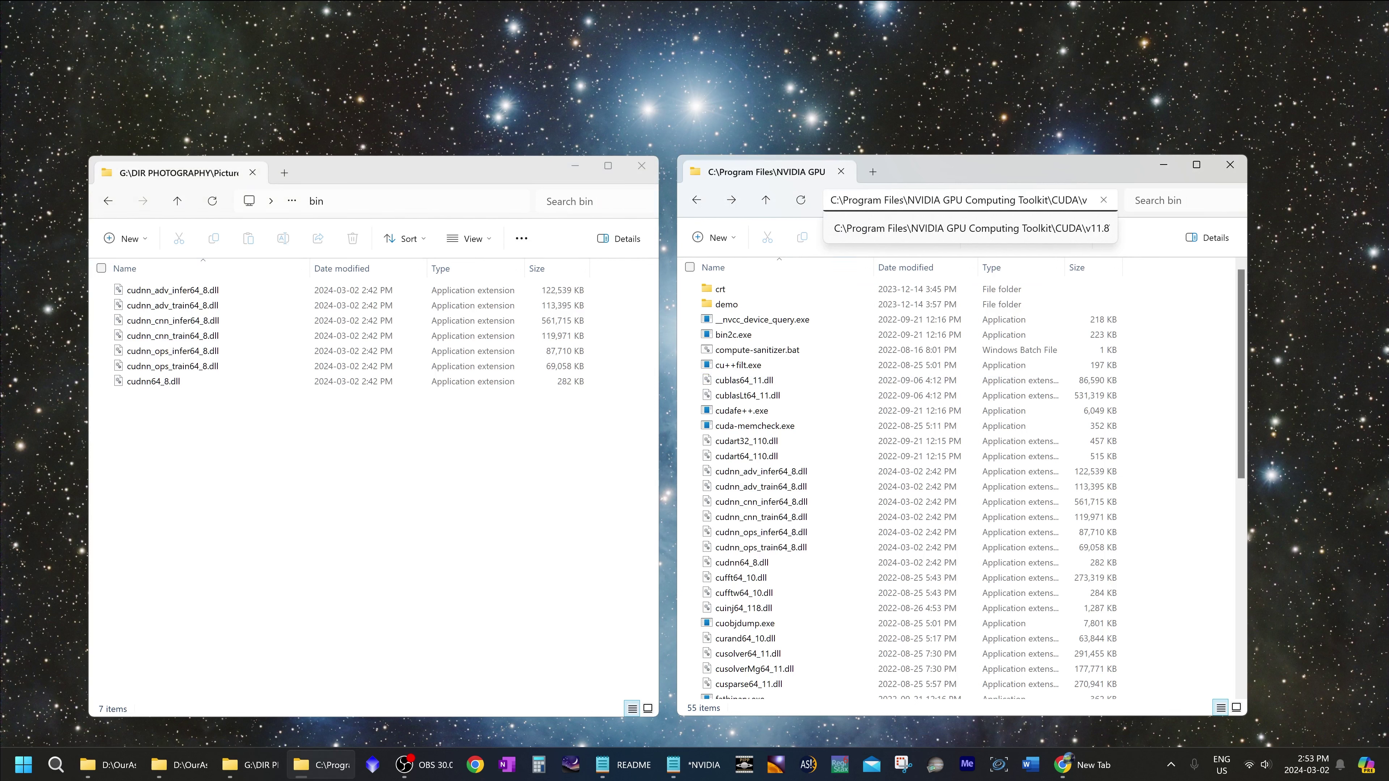
left_click_drag(1065, 200, 1088, 200)
key("Escape")
left_click(1065, 200)
left_click(1065, 200)
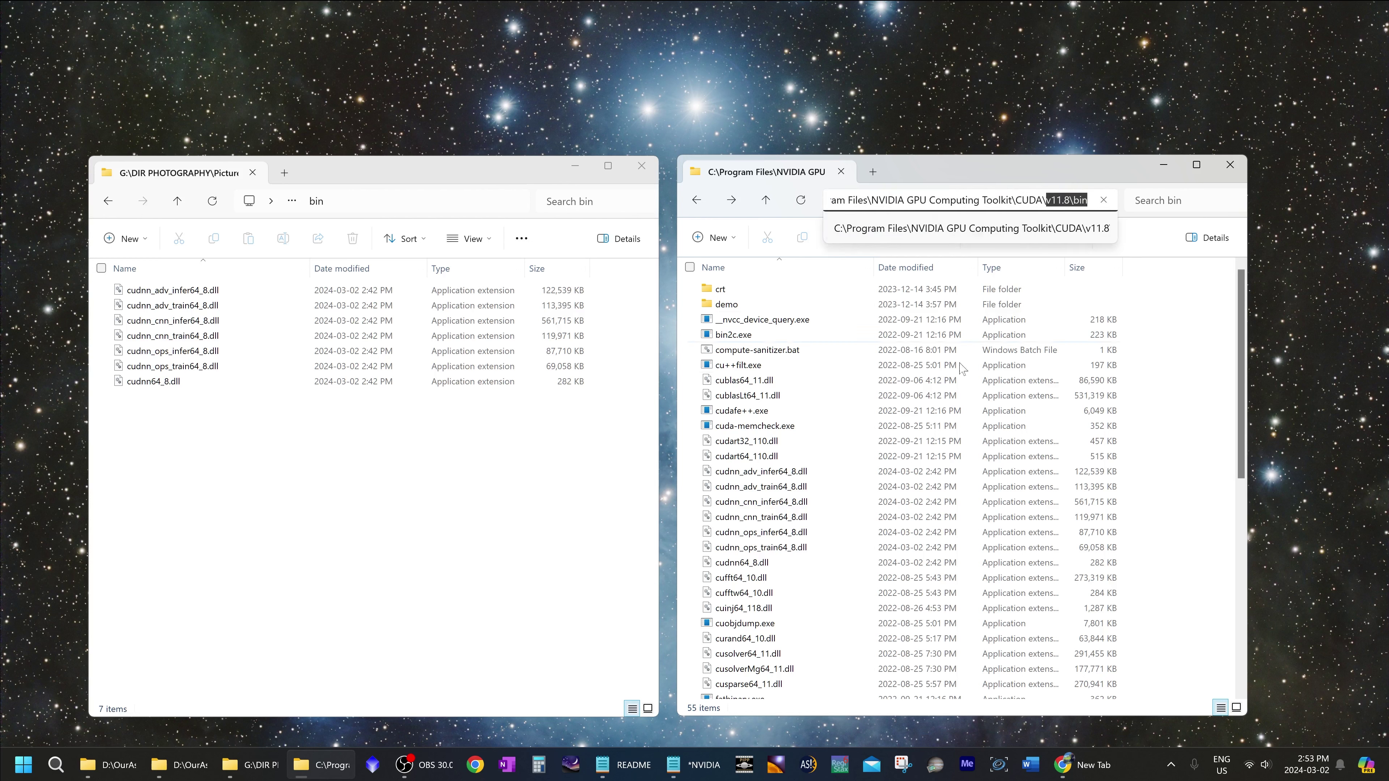
Paste the seven cudnn DLLs into CUDA v11.8 bin, replacing existing files with admin permission.
left_click_drag(381, 471, 332, 285)
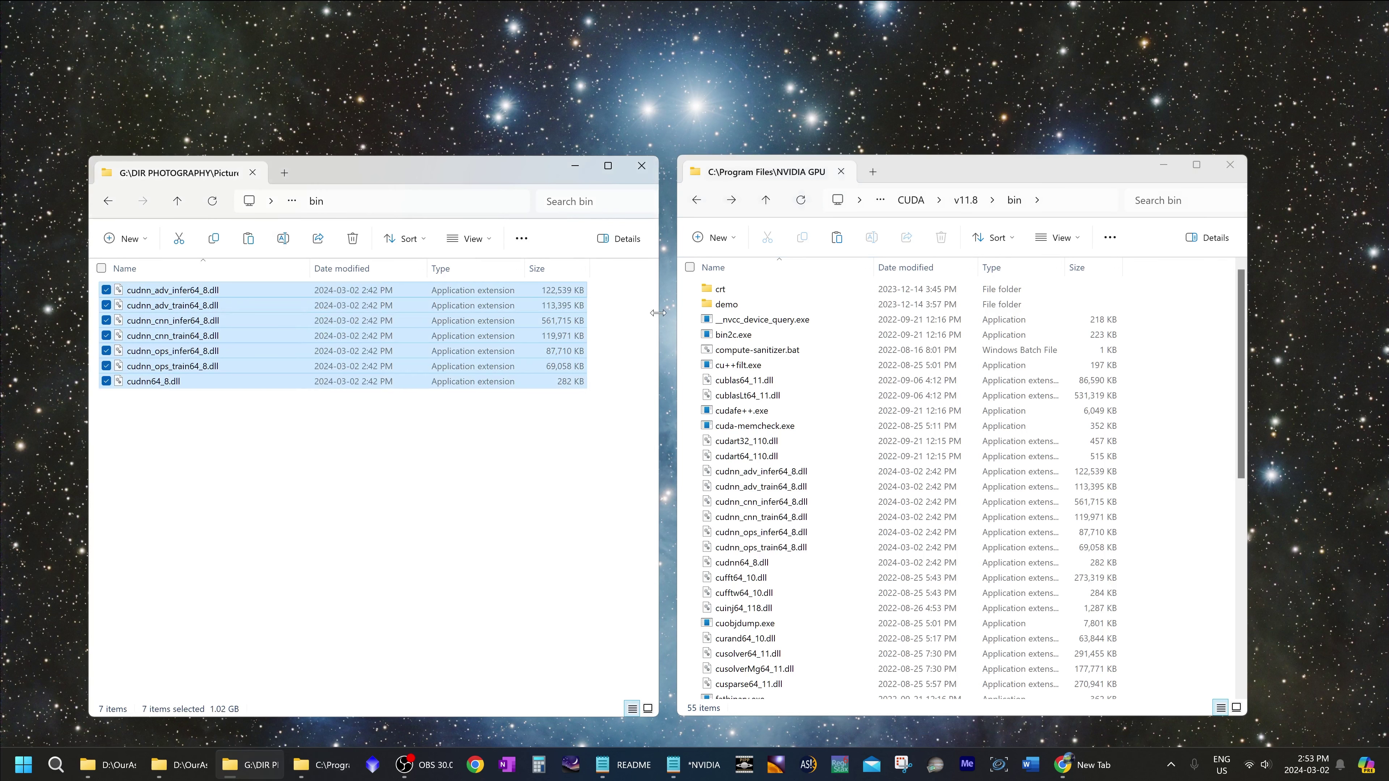
left_click(929, 380)
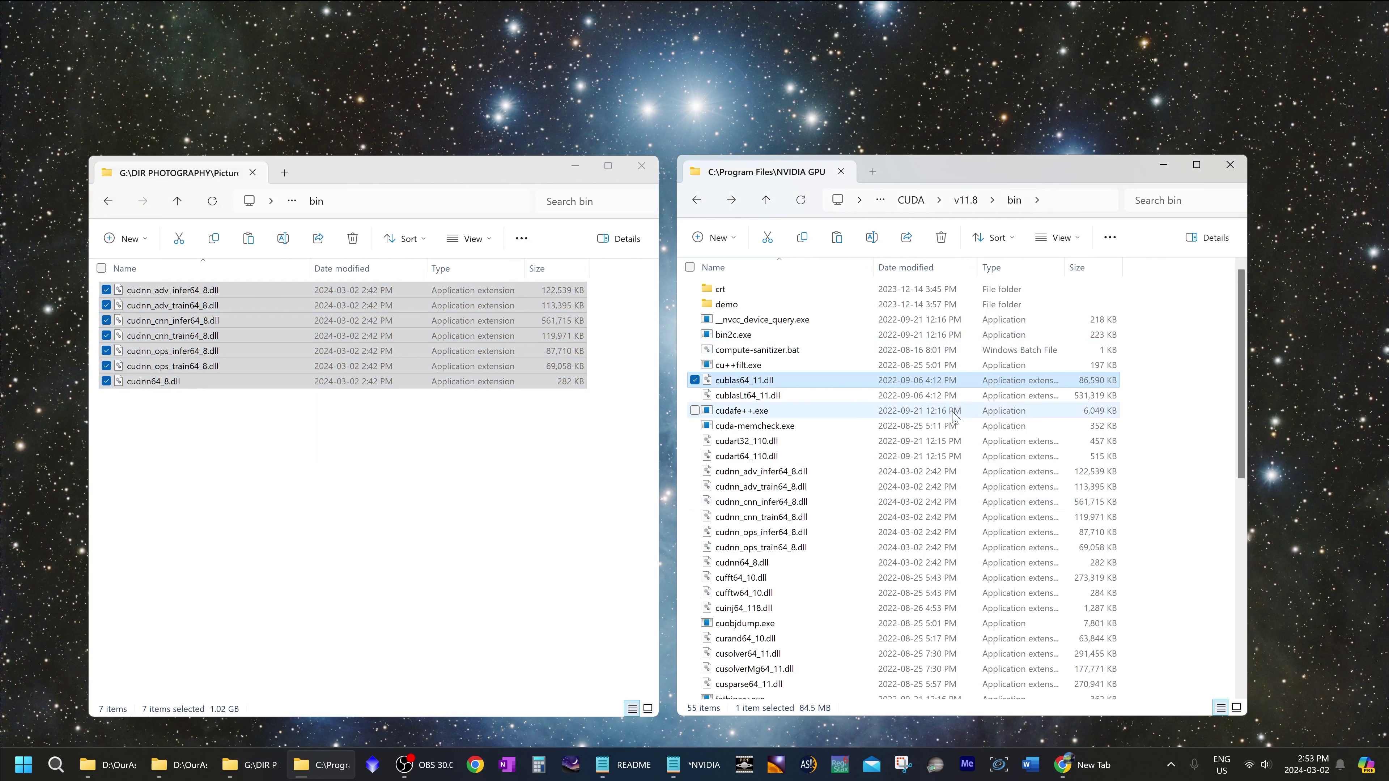
key("ctrl+v")
left_click(738, 368)
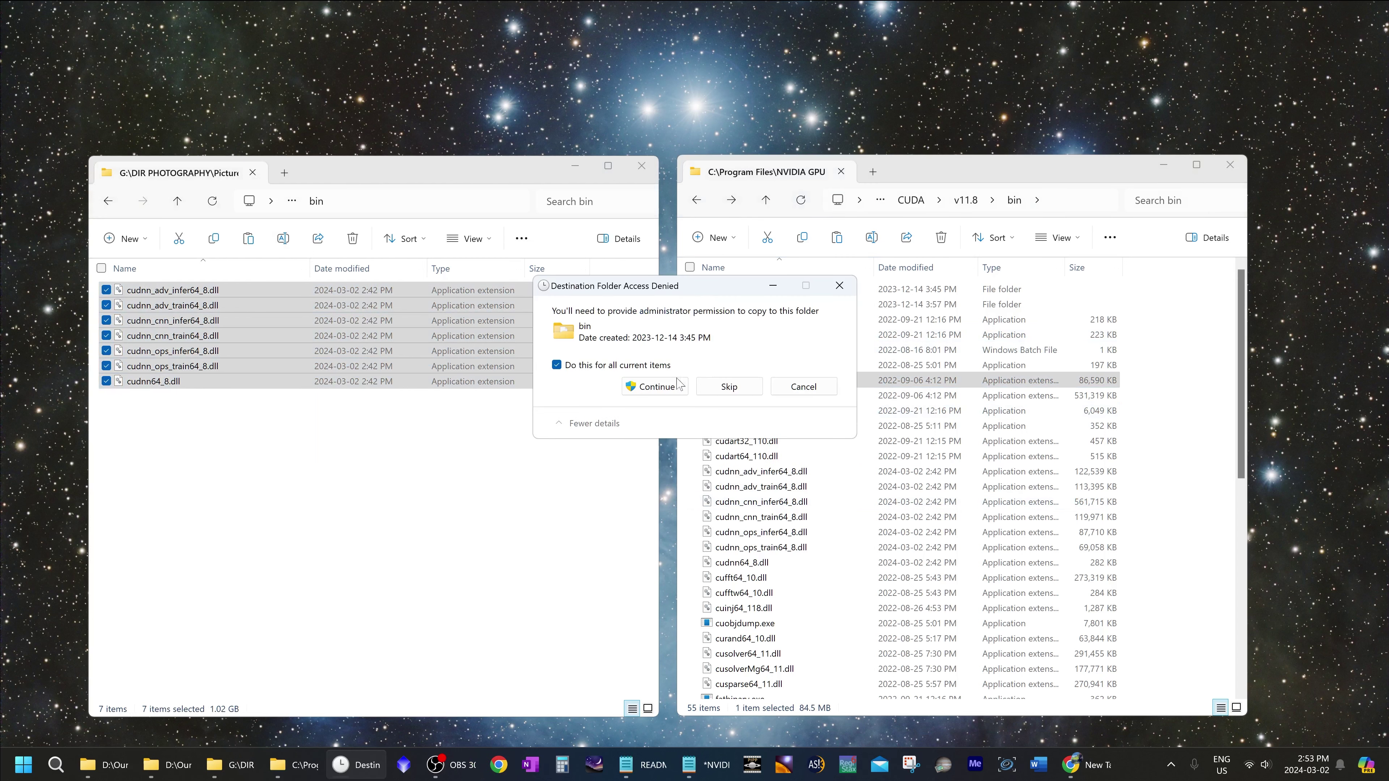
left_click(677, 385)
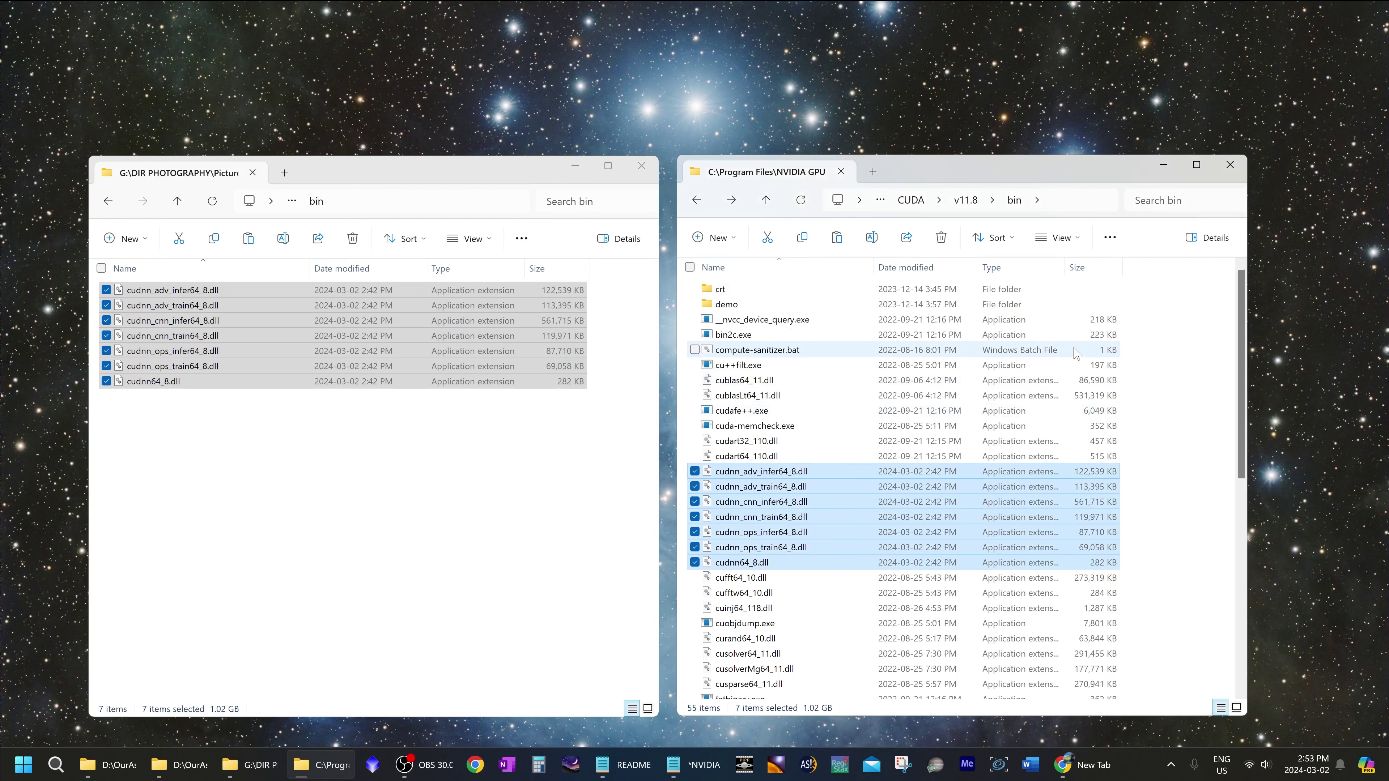
left_click(963, 411)
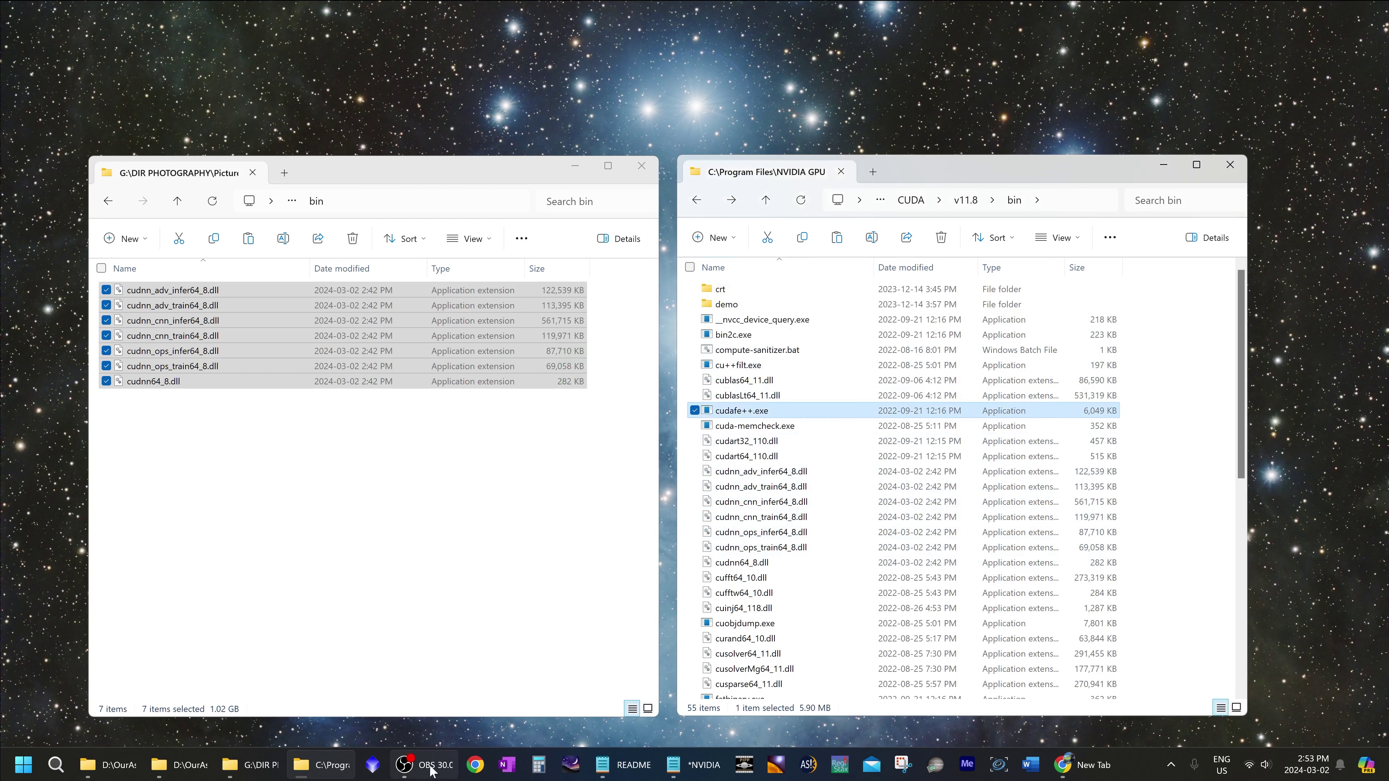
Go from CUDA PIXINSIGHT into zlib123dllx64 > dll_x64 and select zlibwapi.dll.
left_click(108, 201)
left_click(146, 323)
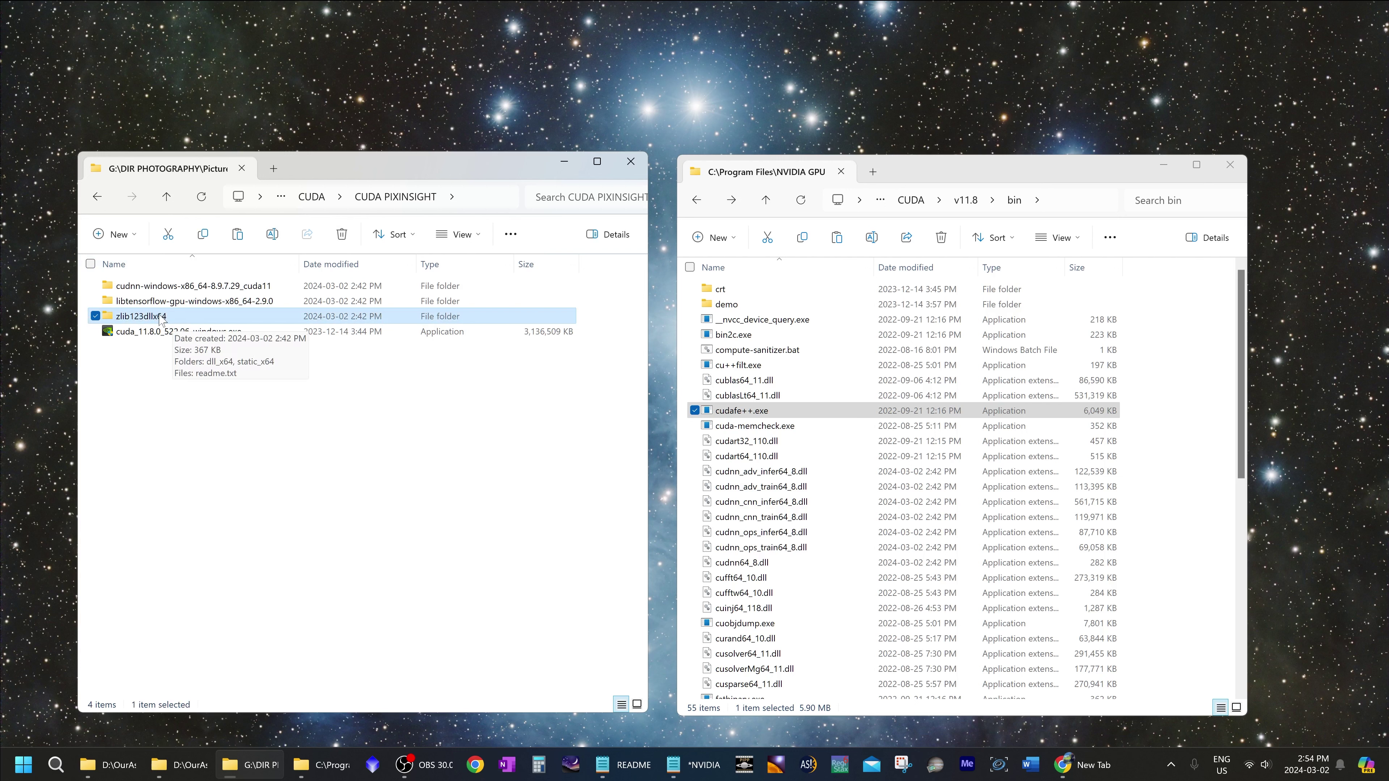
double_click(161, 317)
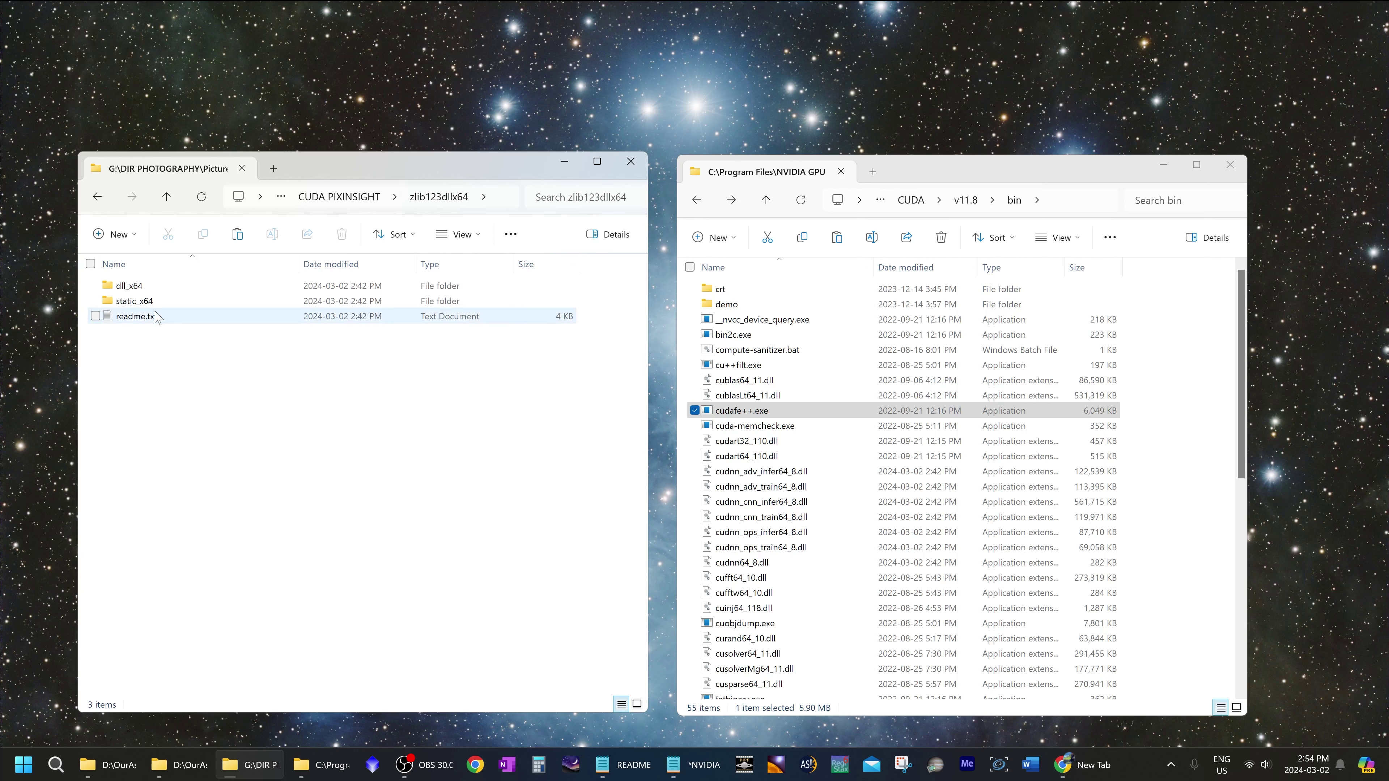
double_click(163, 288)
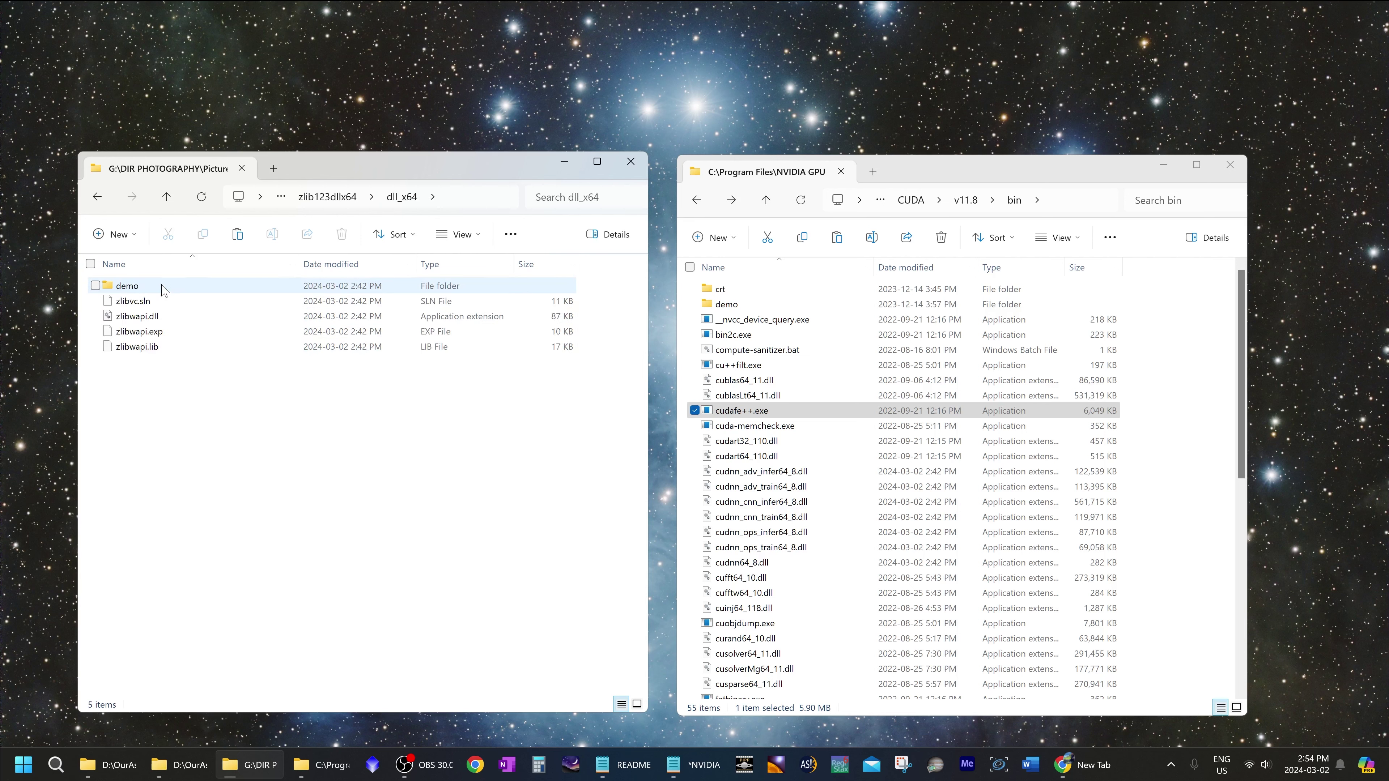
left_click(134, 317)
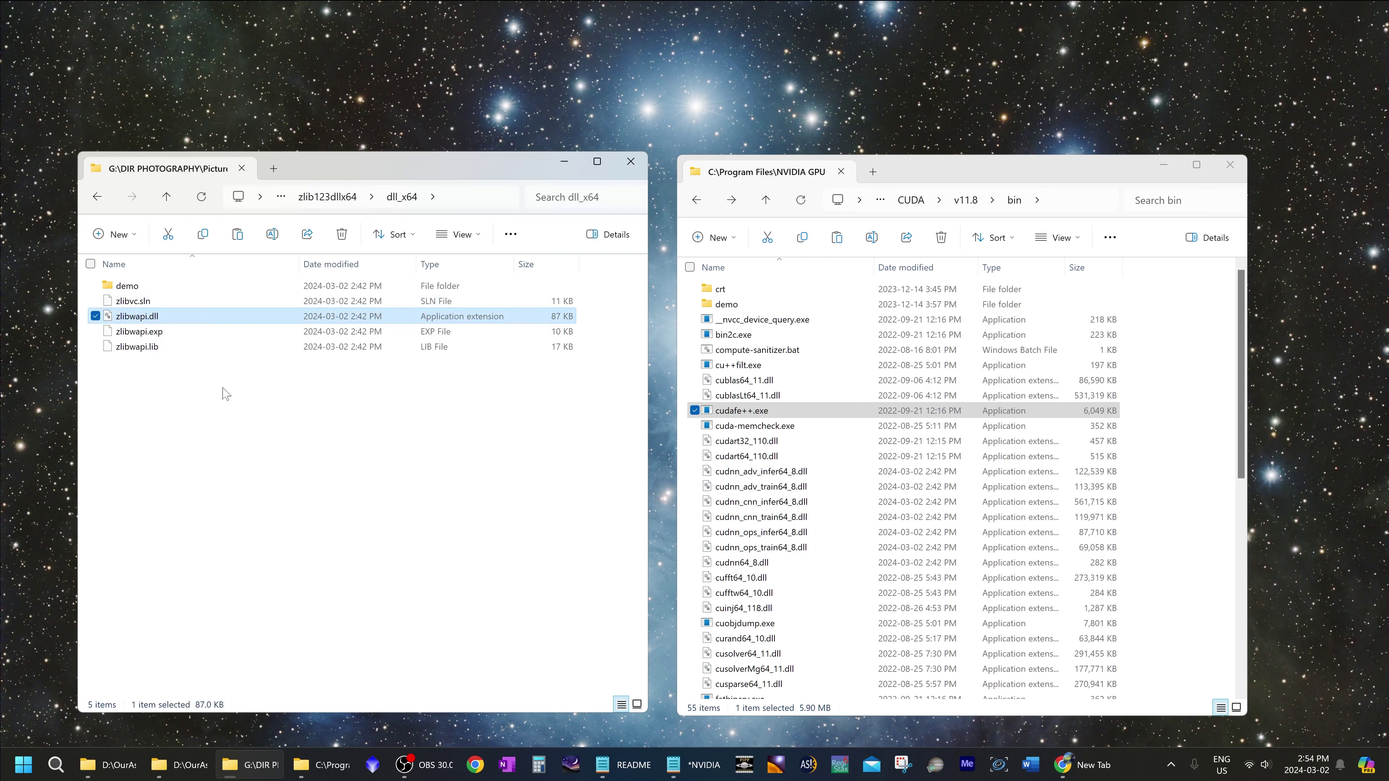
Verify the destination window's path is the CUDA v11.8 bin folder.
left_click(962, 350)
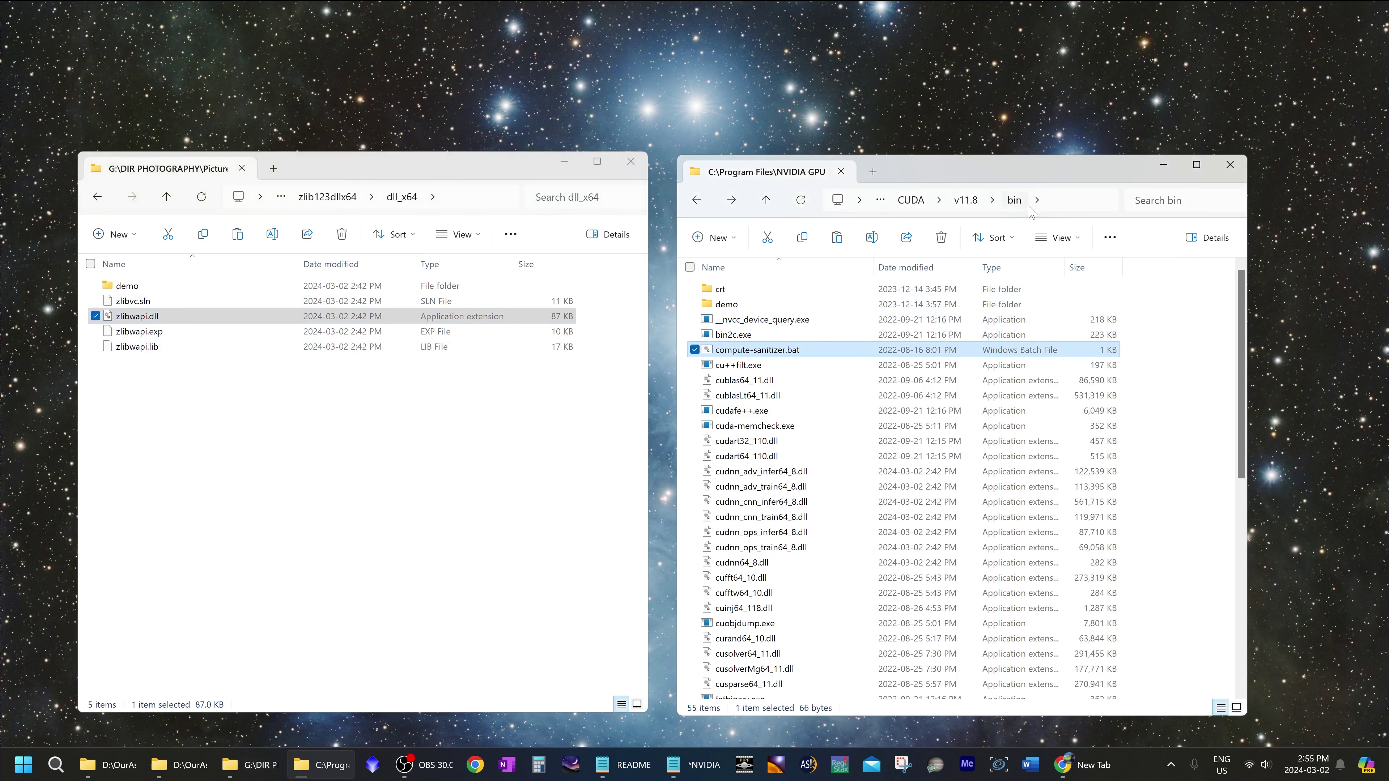
left_click(1067, 201)
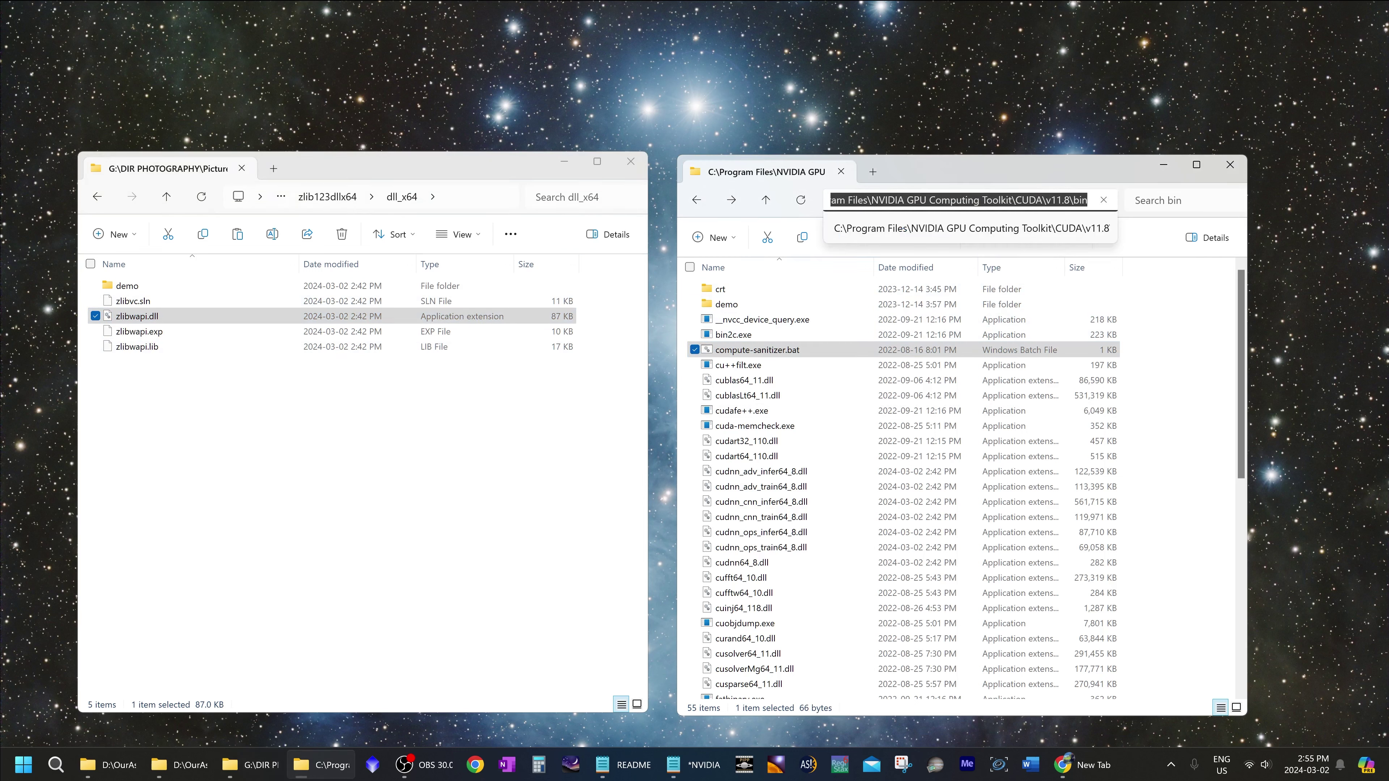
left_click(1046, 200)
left_click_drag(868, 201, 1124, 201)
left_click(1021, 200)
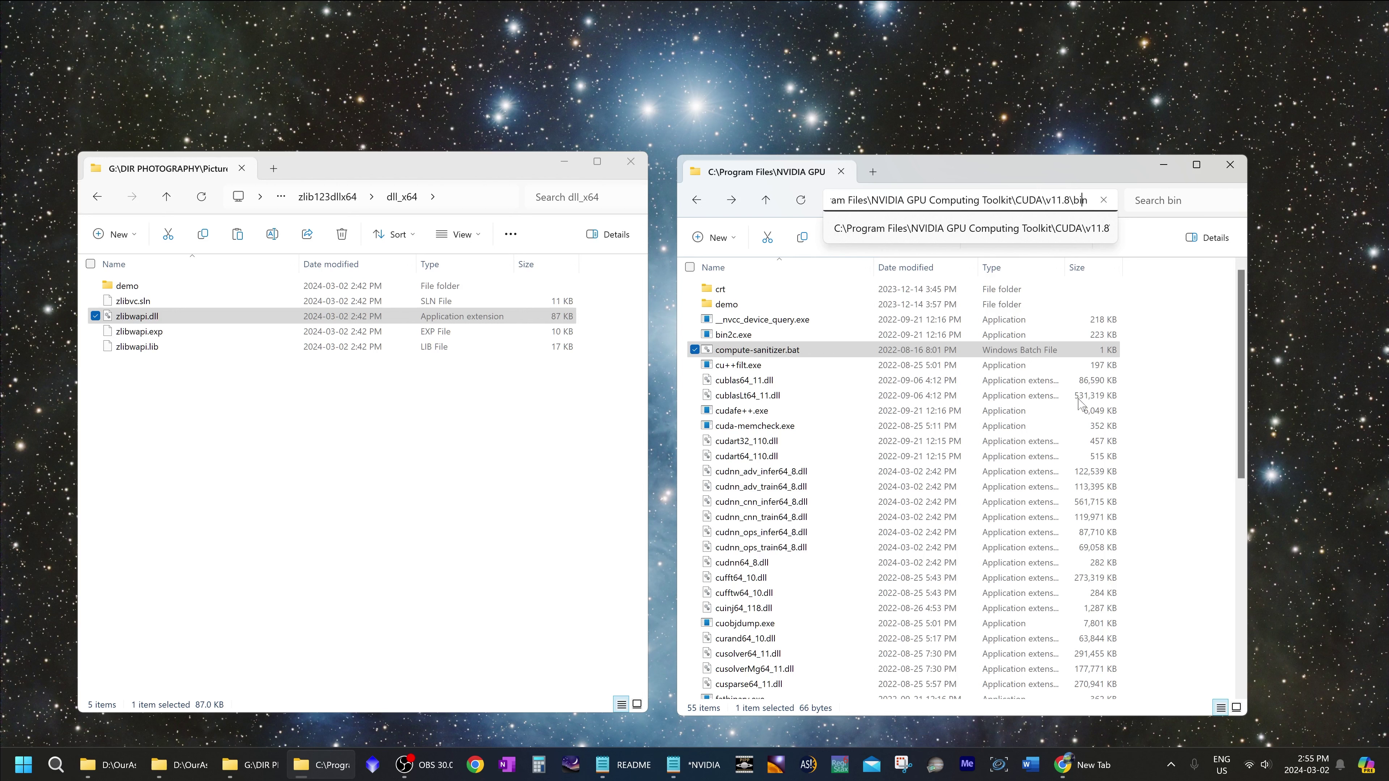
Paste zlibwapi.dll into CUDA v11.8 bin, replacing the existing copy with admin permission.
left_click(1167, 461)
right_click(1159, 410)
left_click(1182, 429)
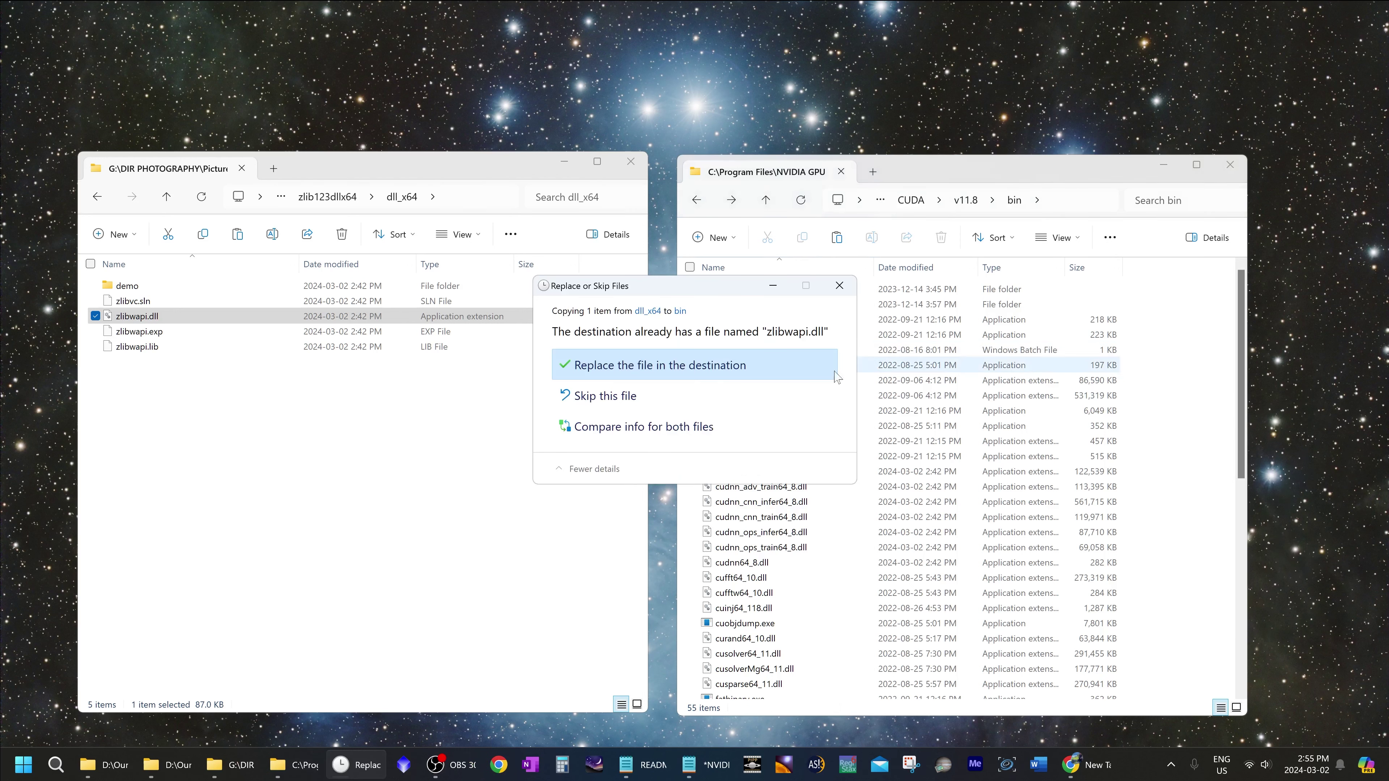
left_click(714, 365)
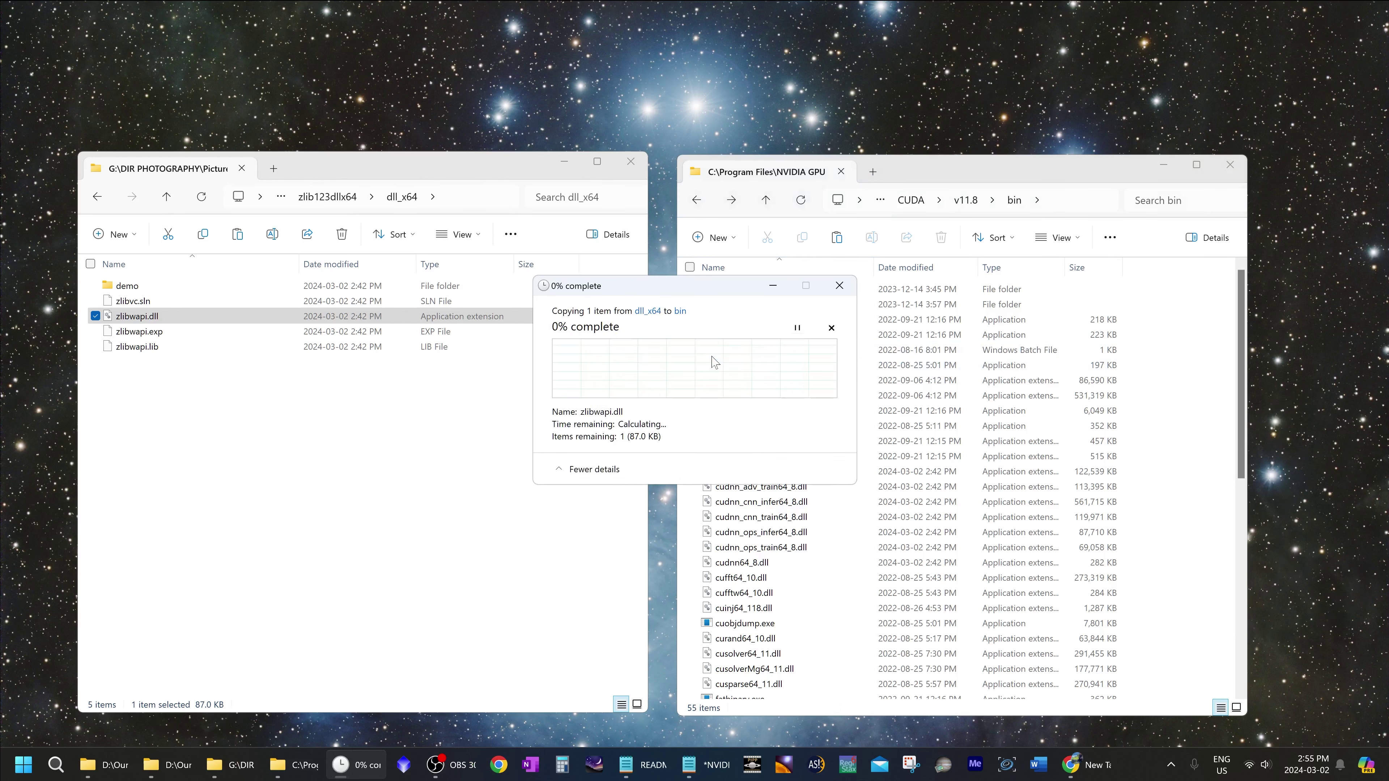
left_click(629, 364)
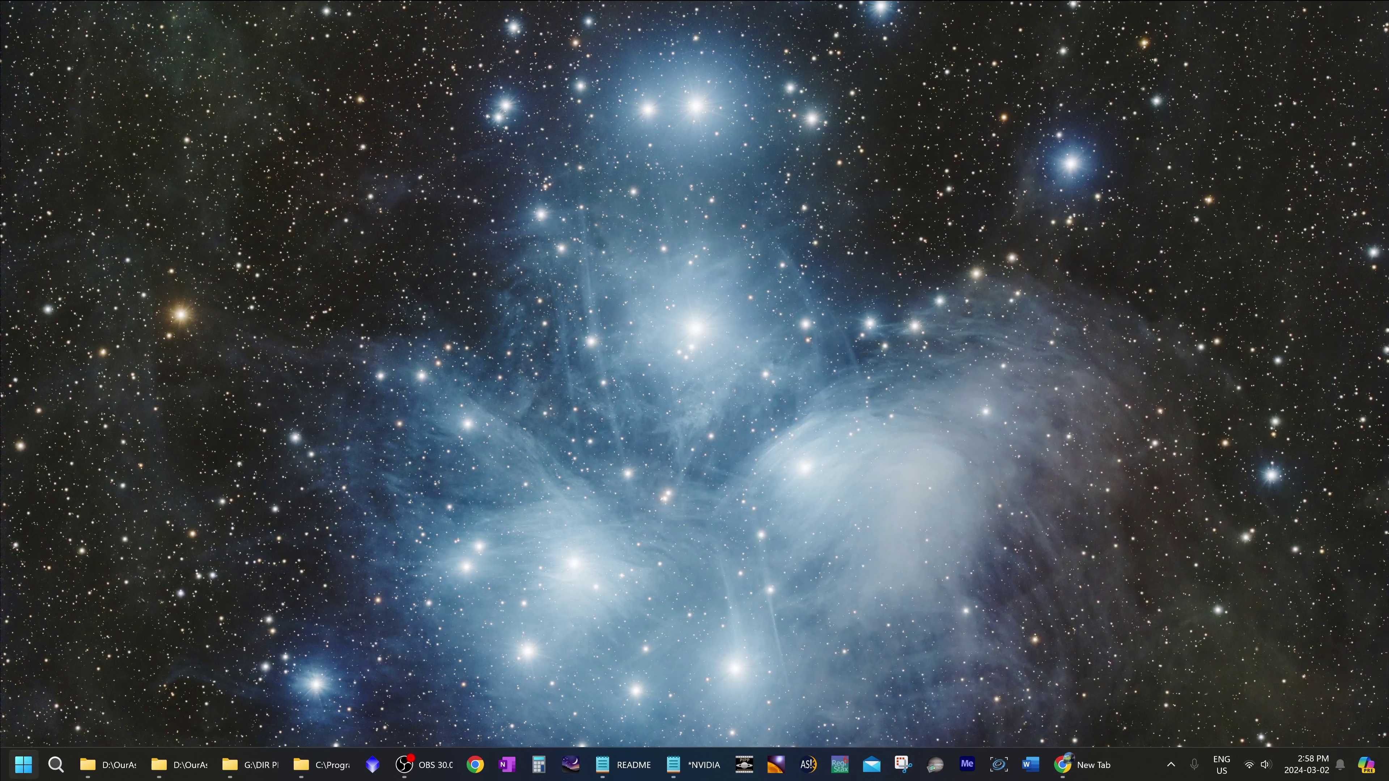
Search 'environment' to reach Advanced system settings, then open the Environment Variables dialog.
key("super")
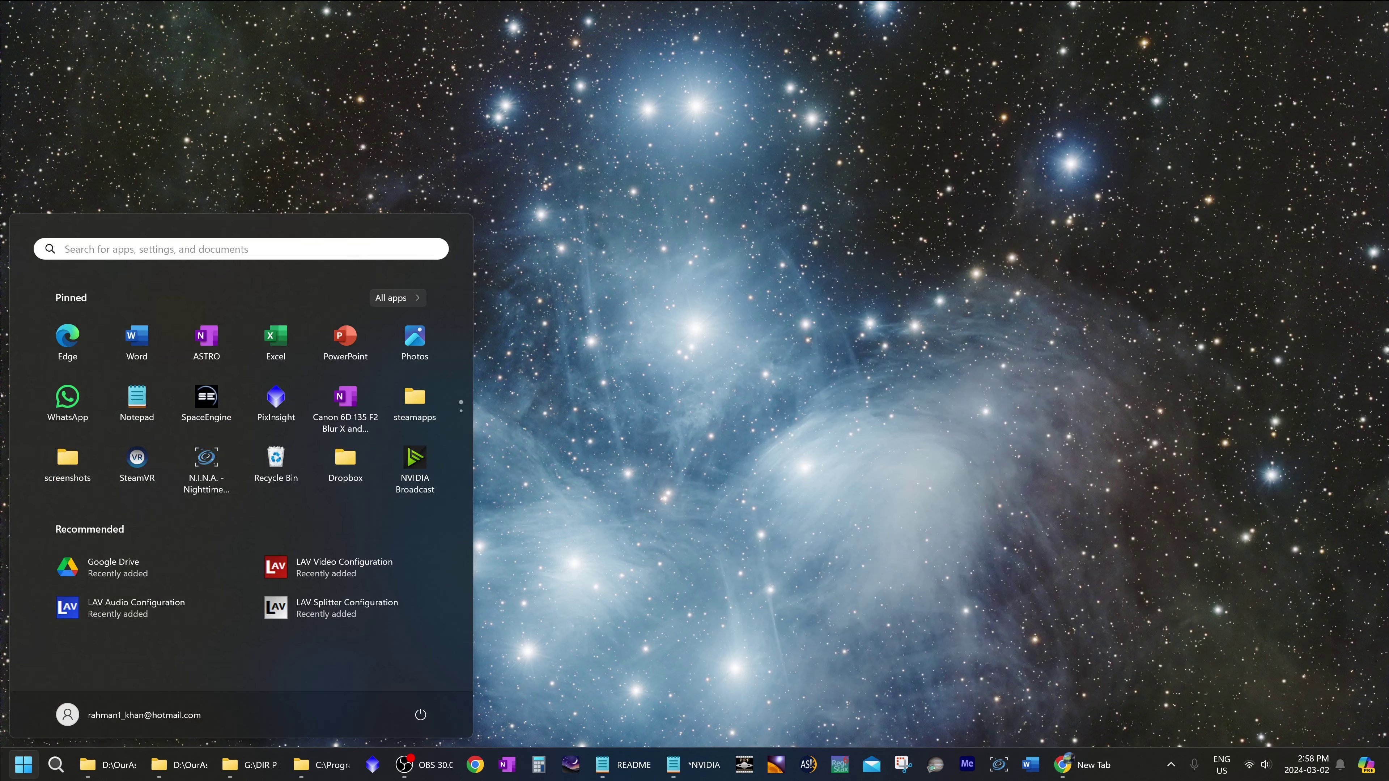
type("environme")
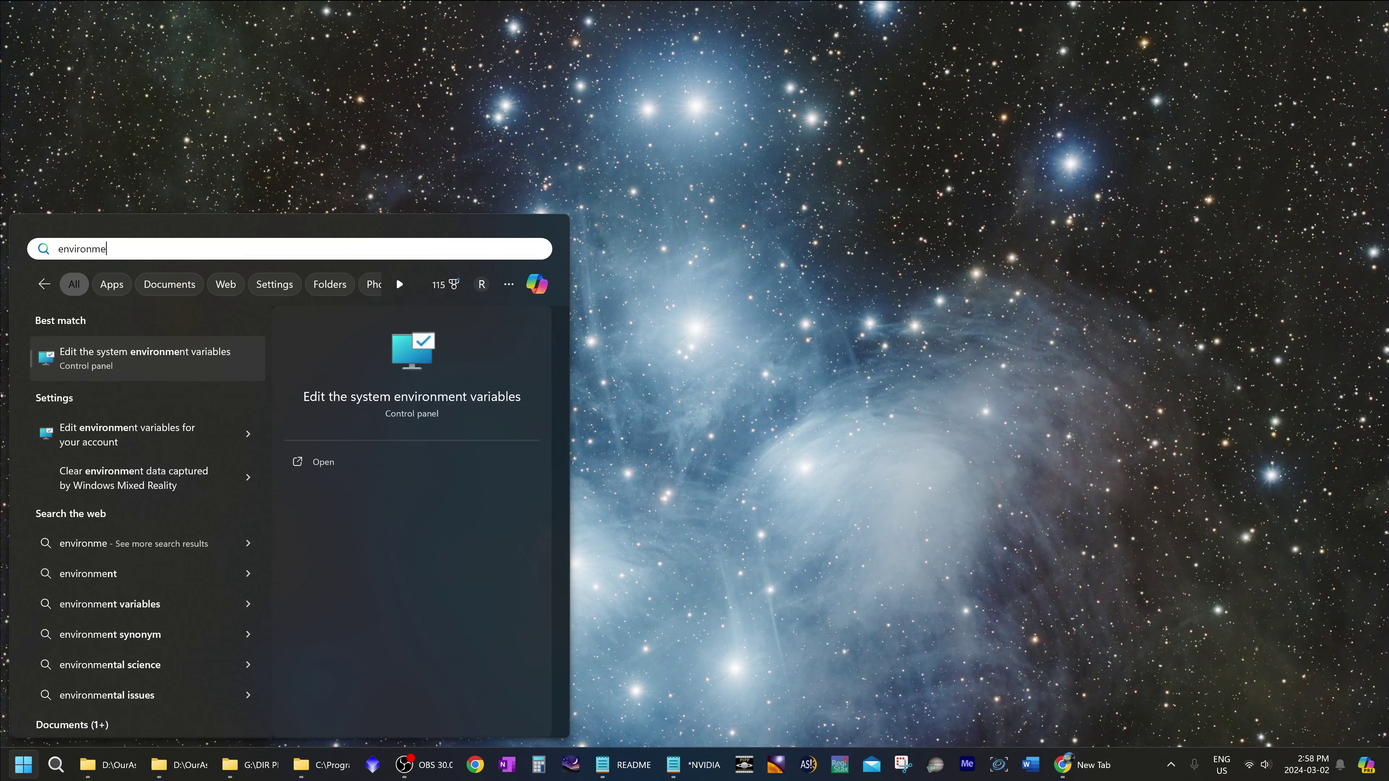
type("nt")
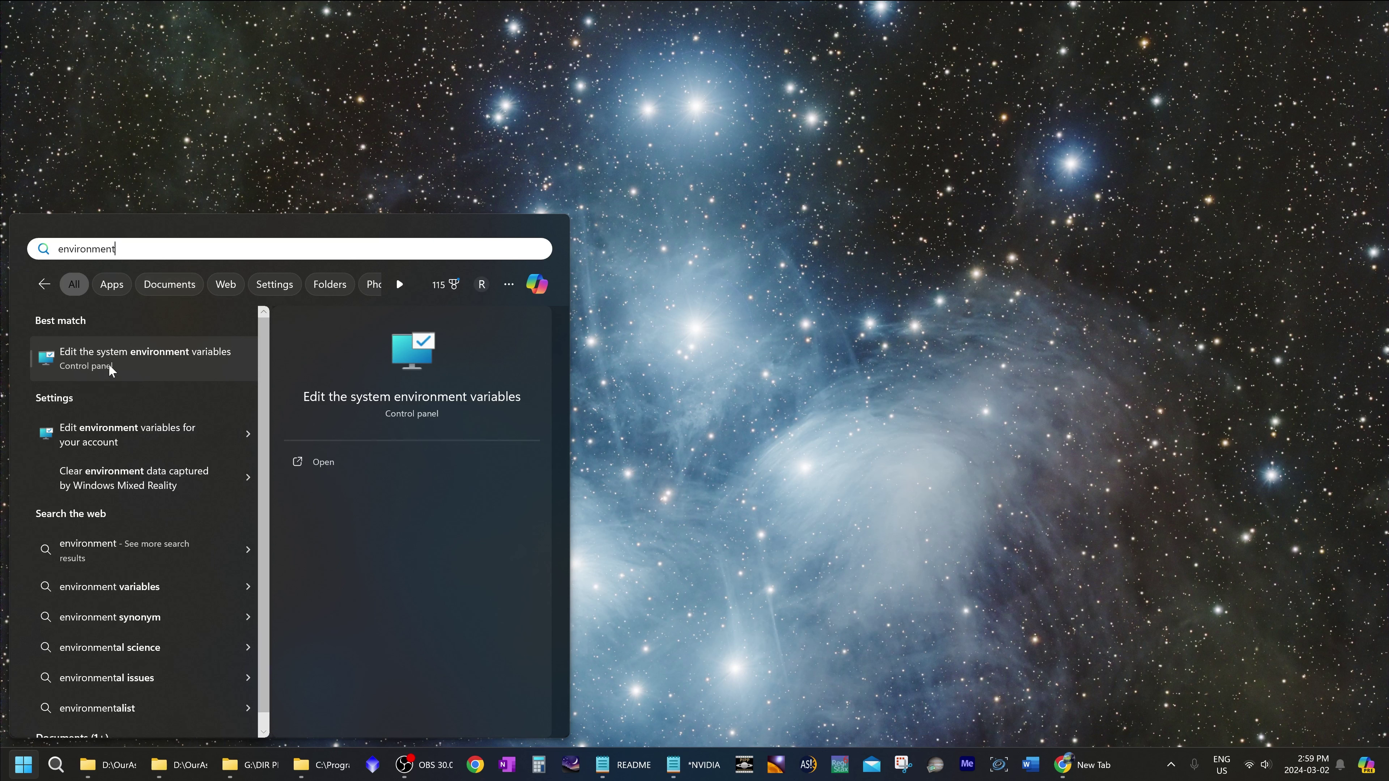
left_click(120, 356)
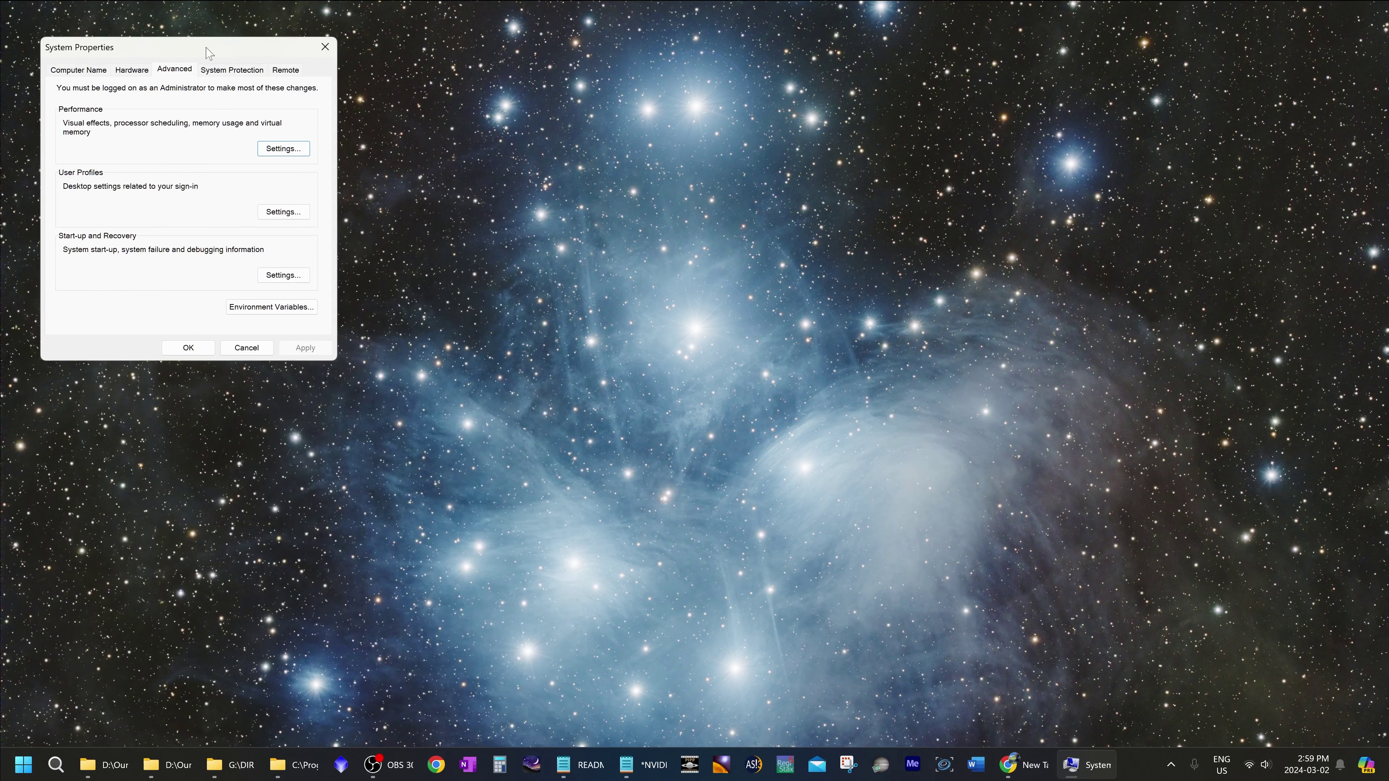
left_click_drag(210, 53, 625, 237)
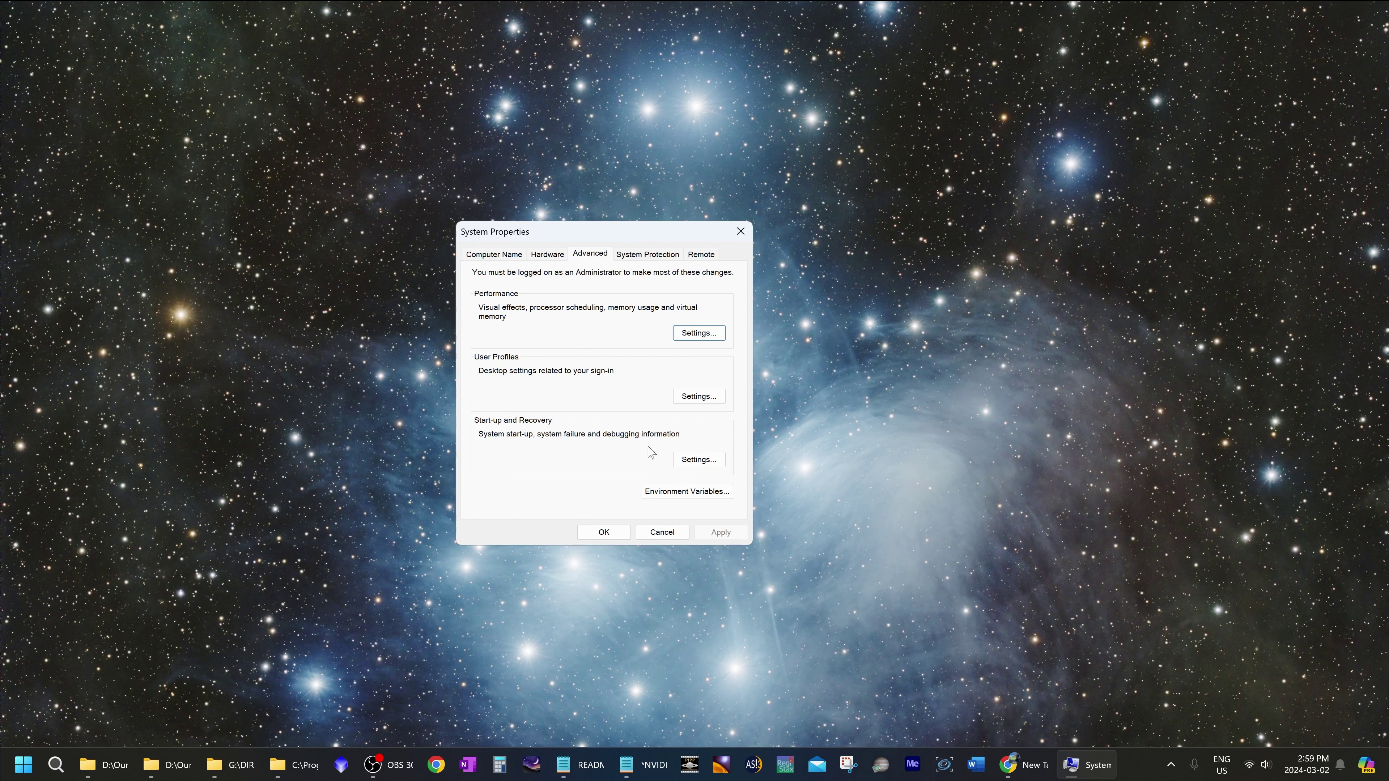
left_click(668, 492)
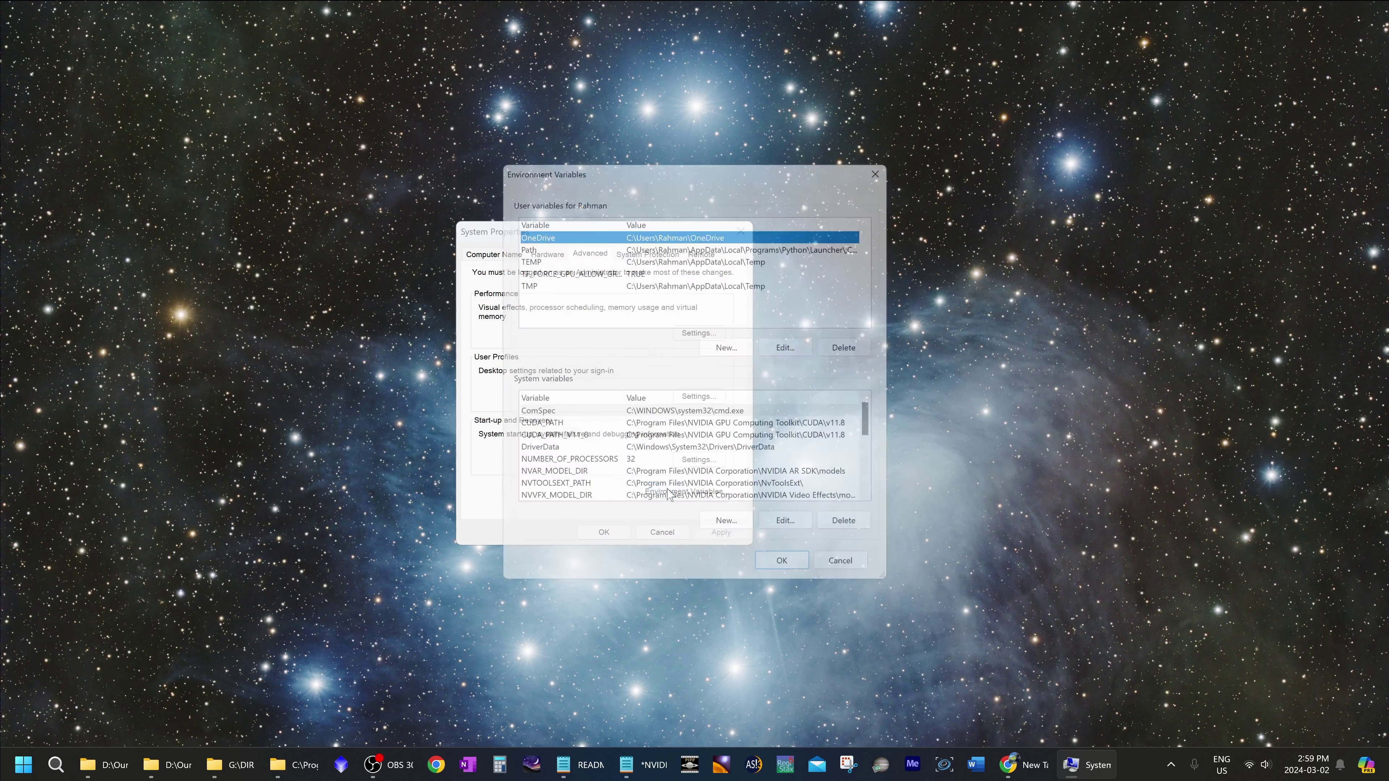
left_click_drag(611, 163, 561, 152)
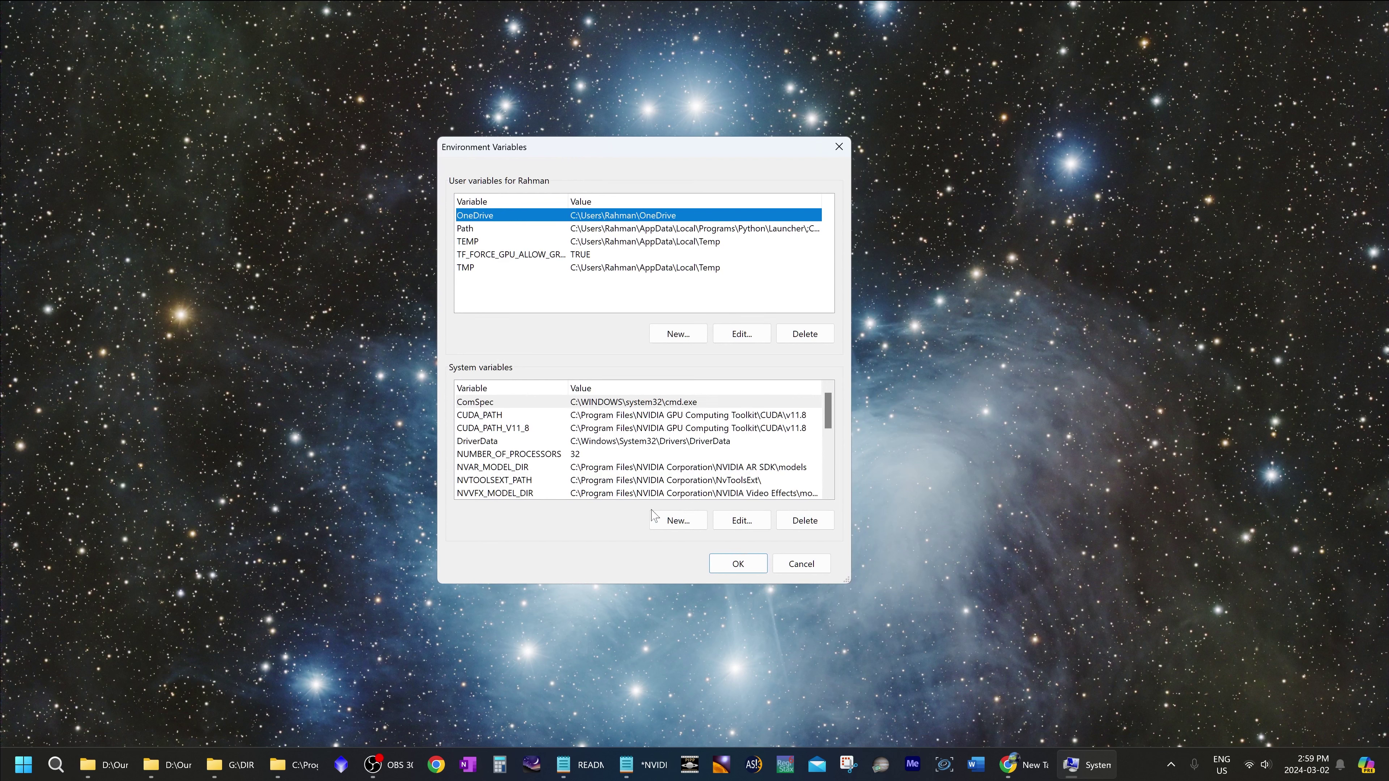
Create variable TF_FORCE_GPU_ALLOW_GROWTH with value true and widen the Variable column.
left_click(674, 525)
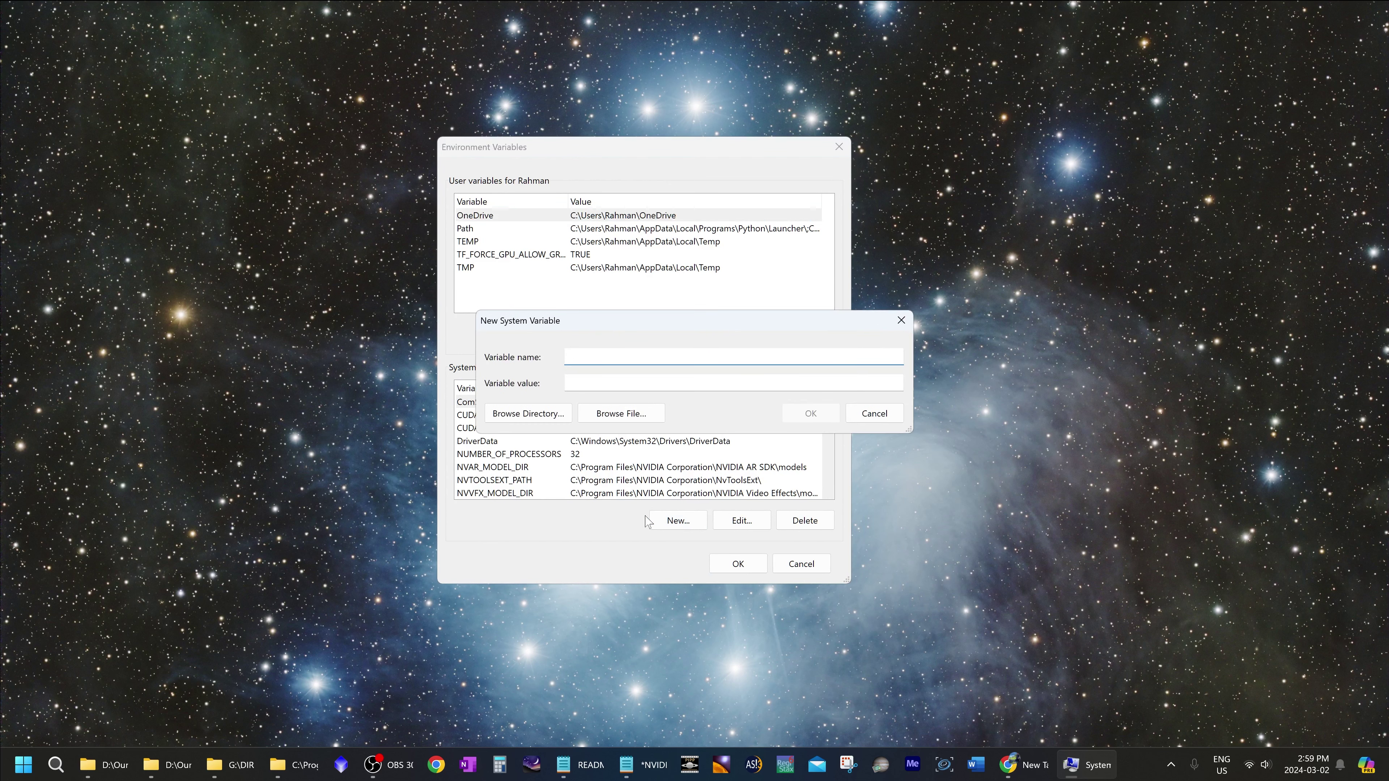
type("TF_FORCE_GPU_ALLOW_GROWTH")
left_click(569, 382)
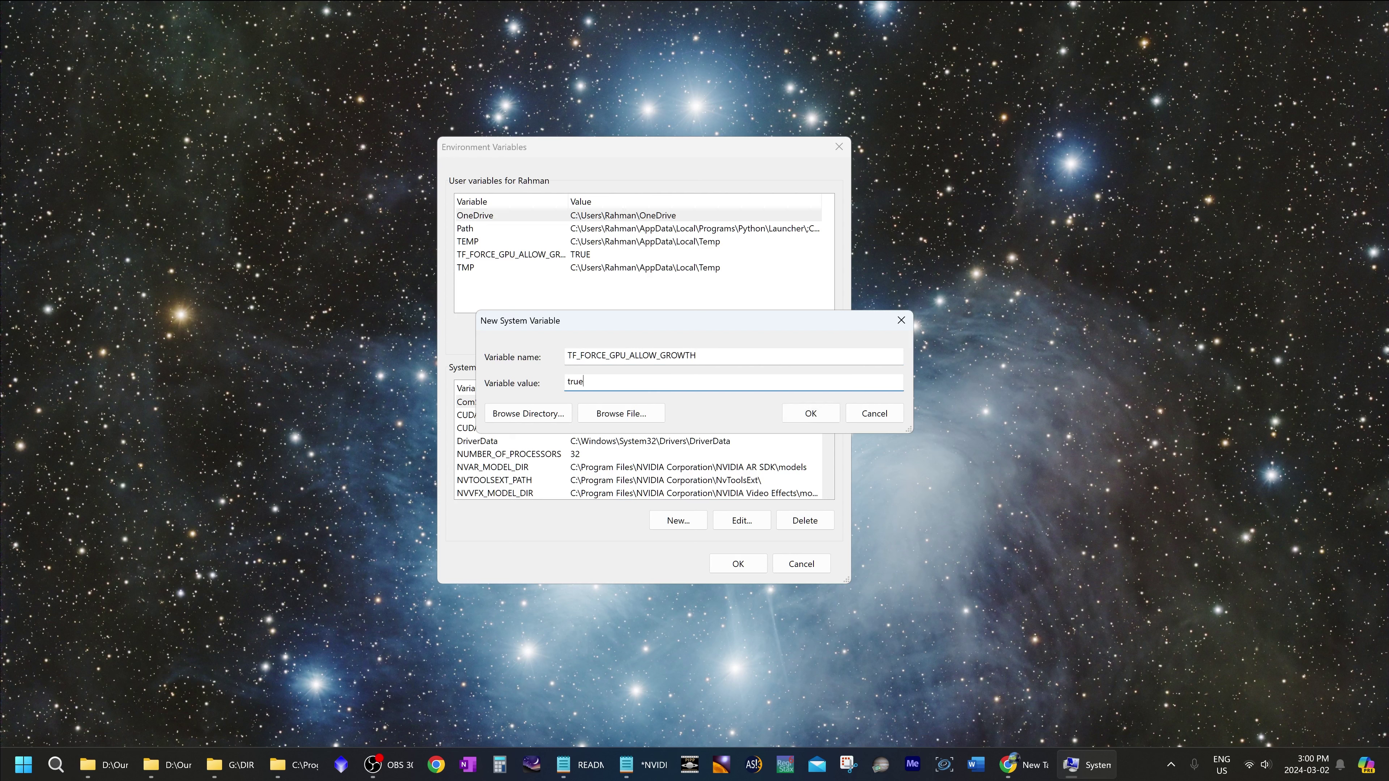
left_click(804, 414)
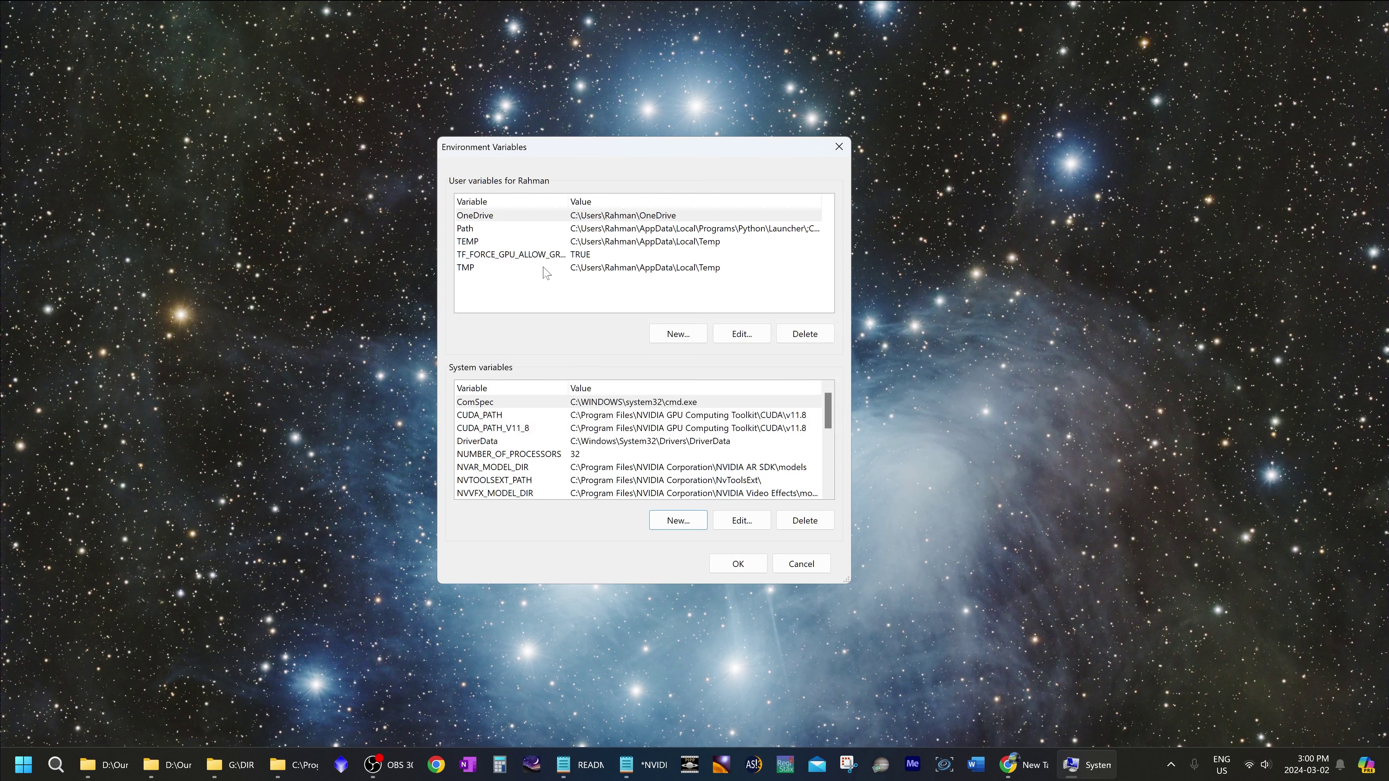
left_click(538, 256)
left_click(538, 256)
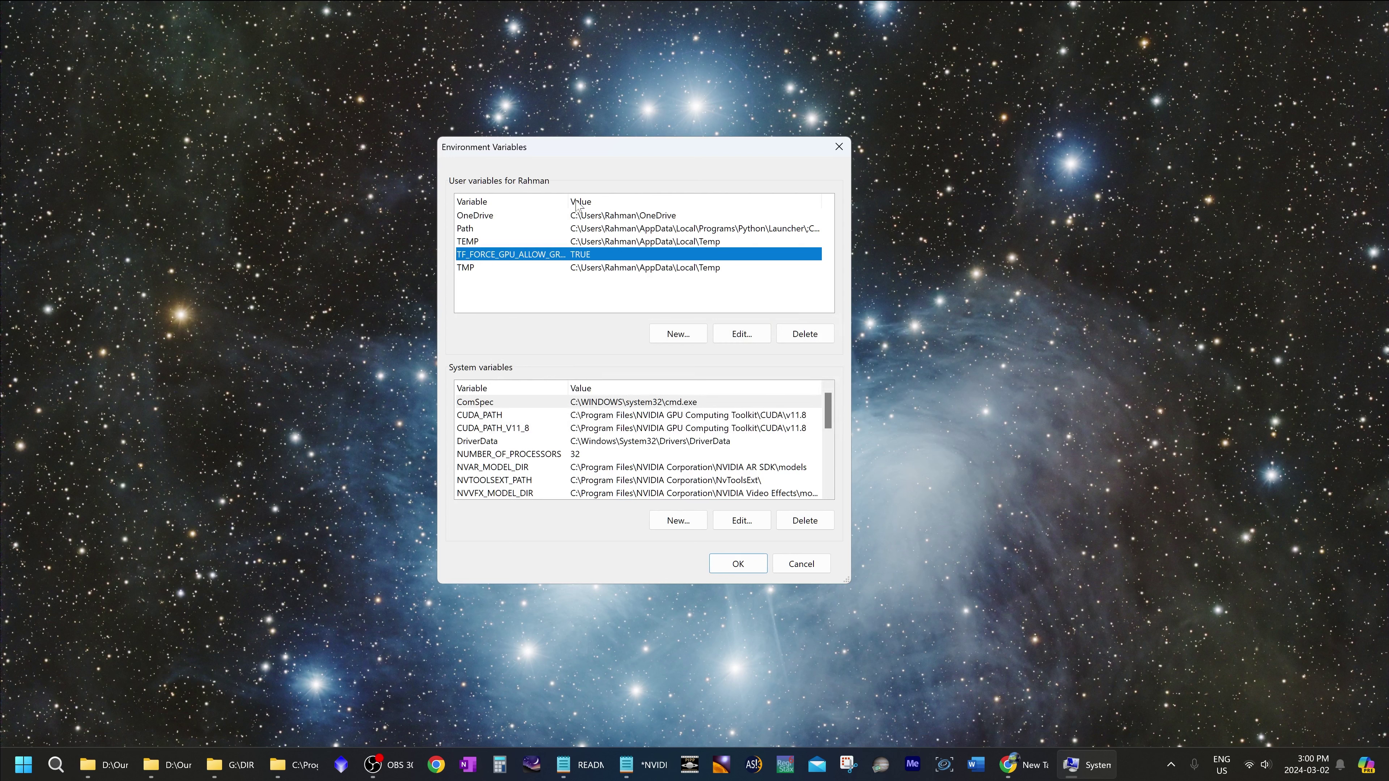
left_click_drag(569, 201, 630, 200)
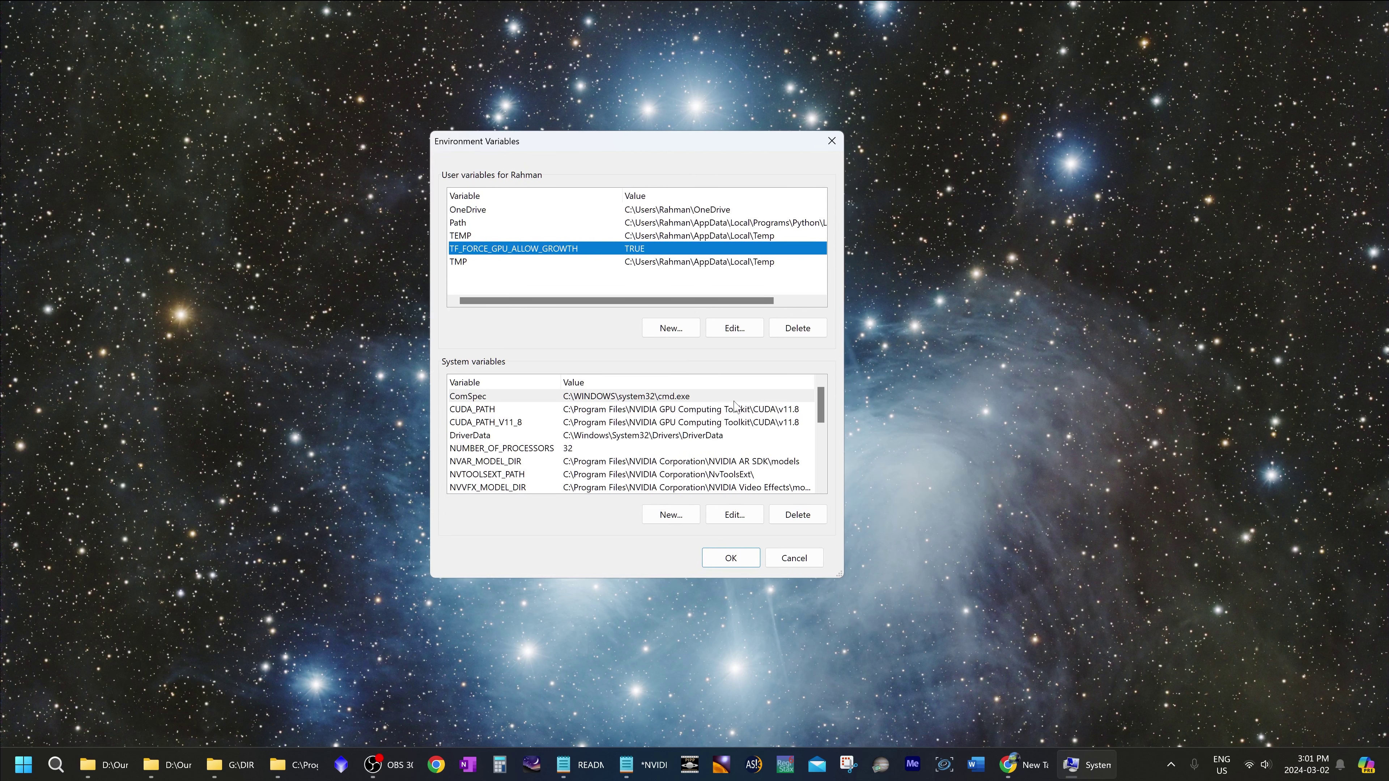
scroll(734, 408, "down", 2)
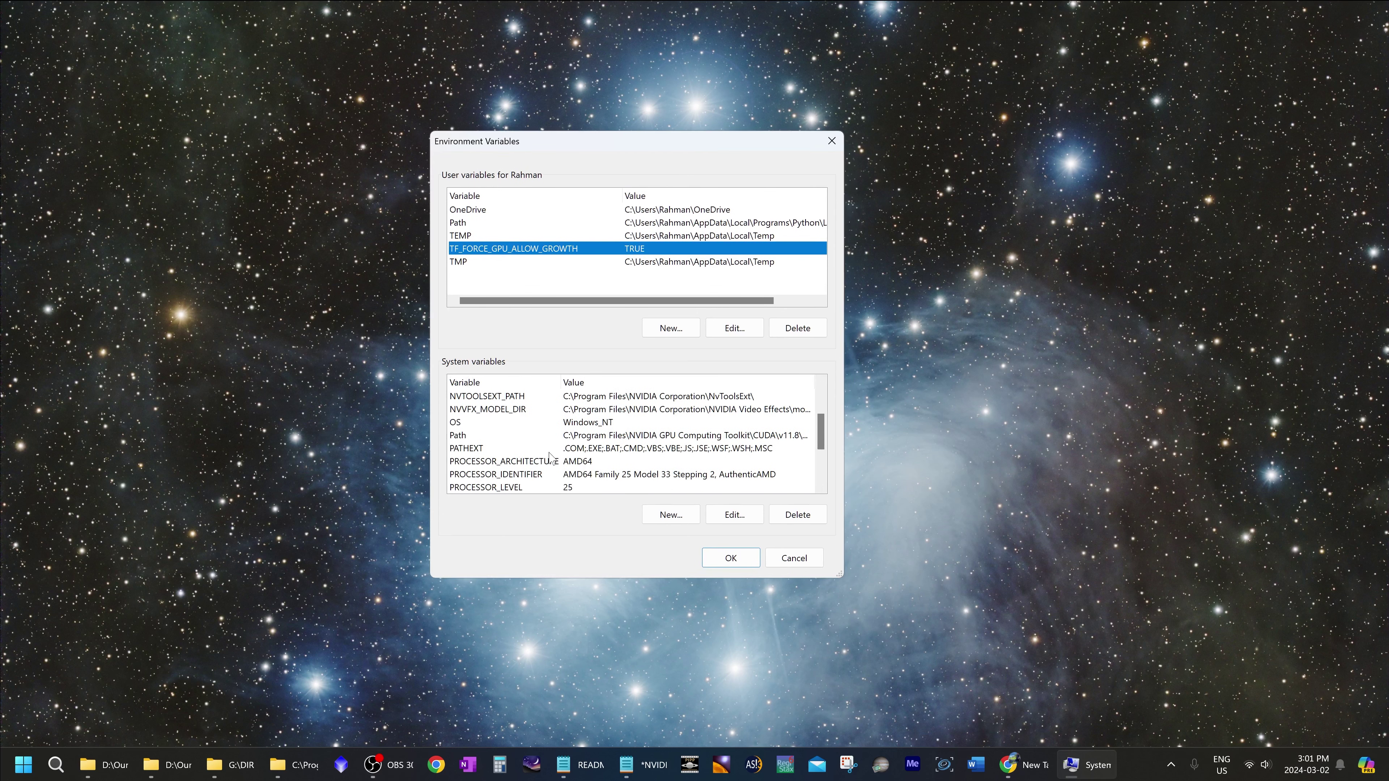
Add C:\Program Files\NVIDIA GPU Computing Toolkit\CUDA\v11.8\bin to system Path and confirm all dialogs.
left_click(465, 437)
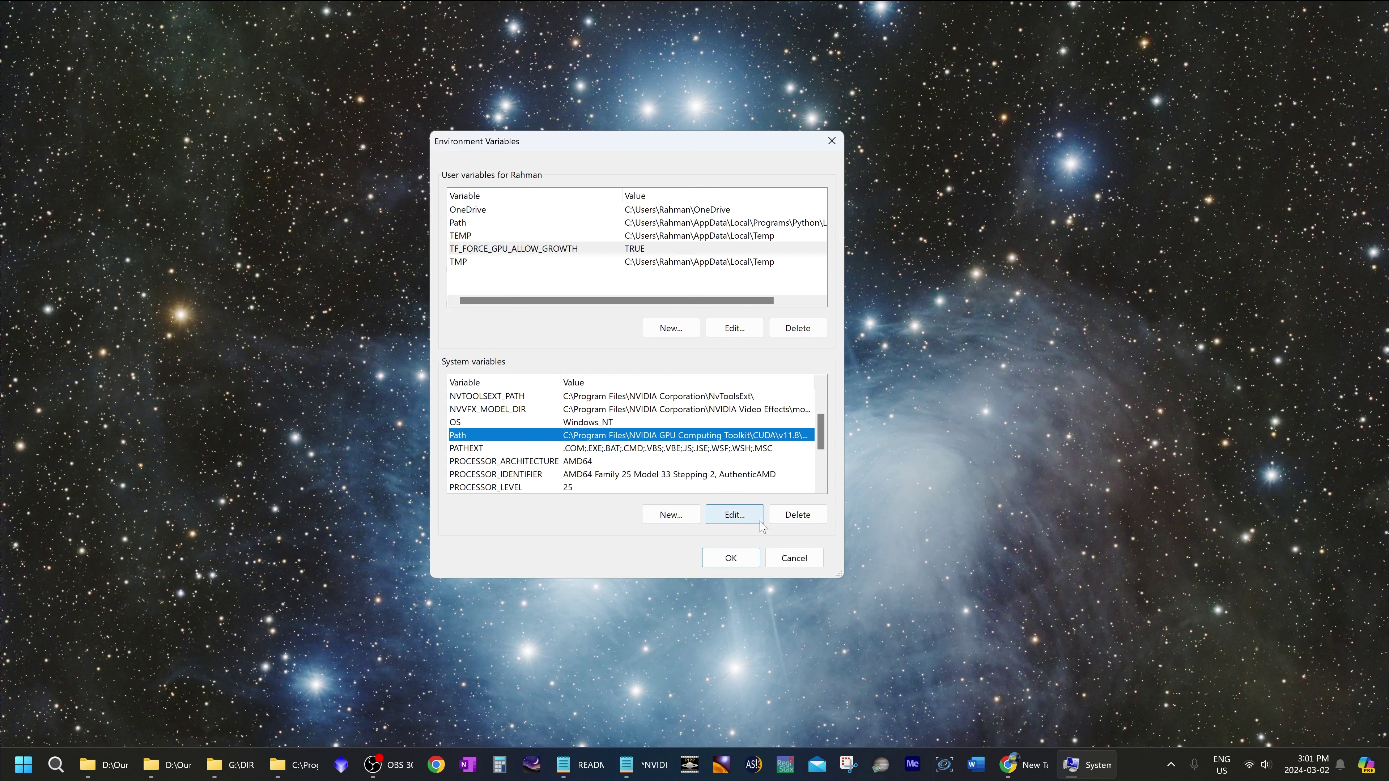
left_click(734, 514)
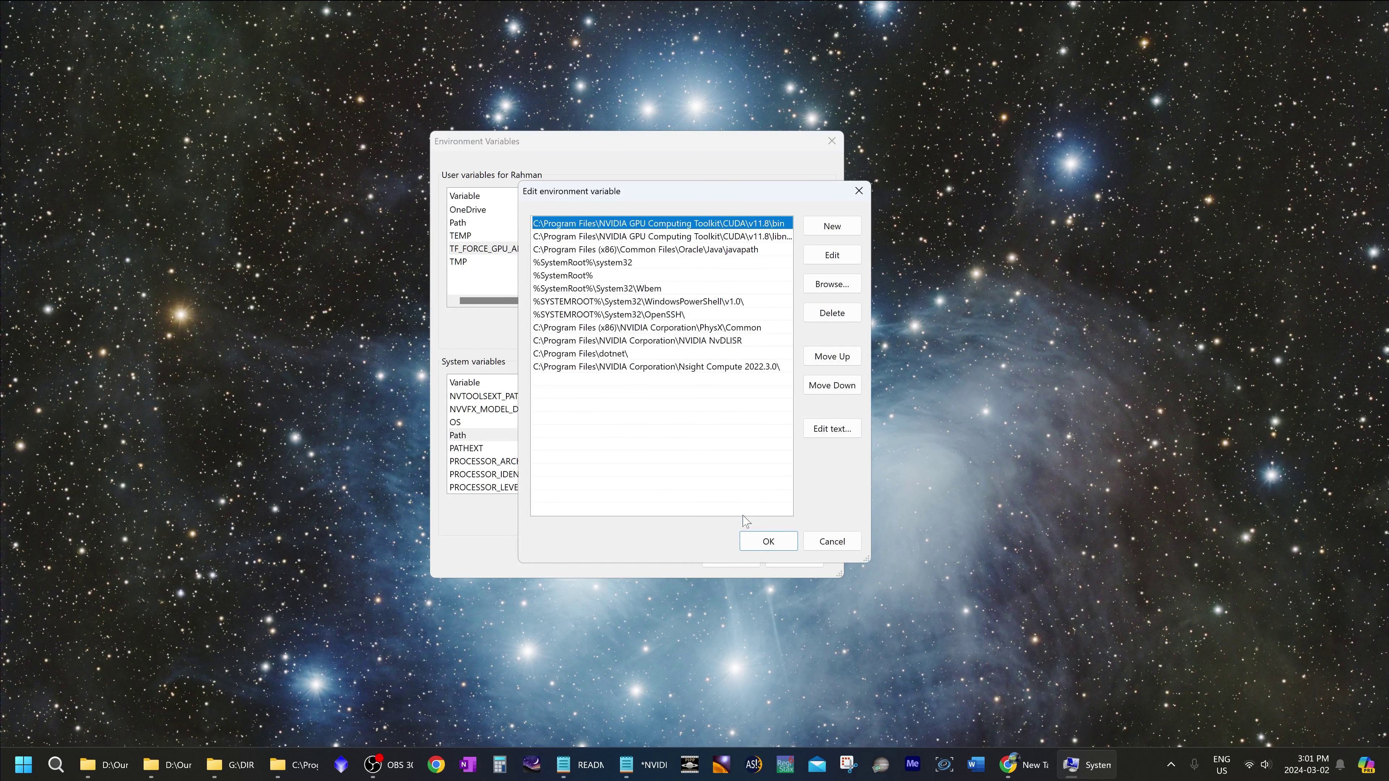
left_click(837, 227)
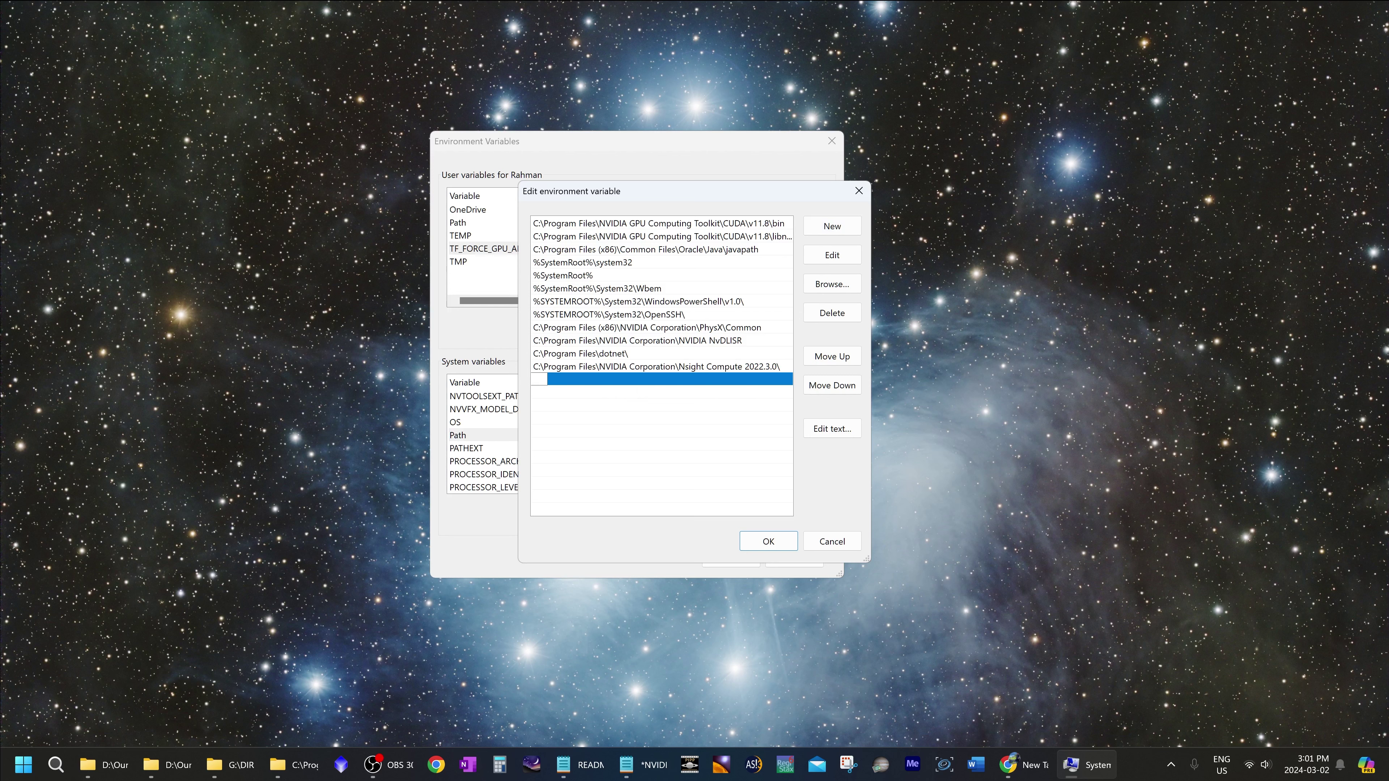
type("C:\\Program Files\\NVIDIA GPU Computing Toolkit\\CUDA\\v11.8\\bin")
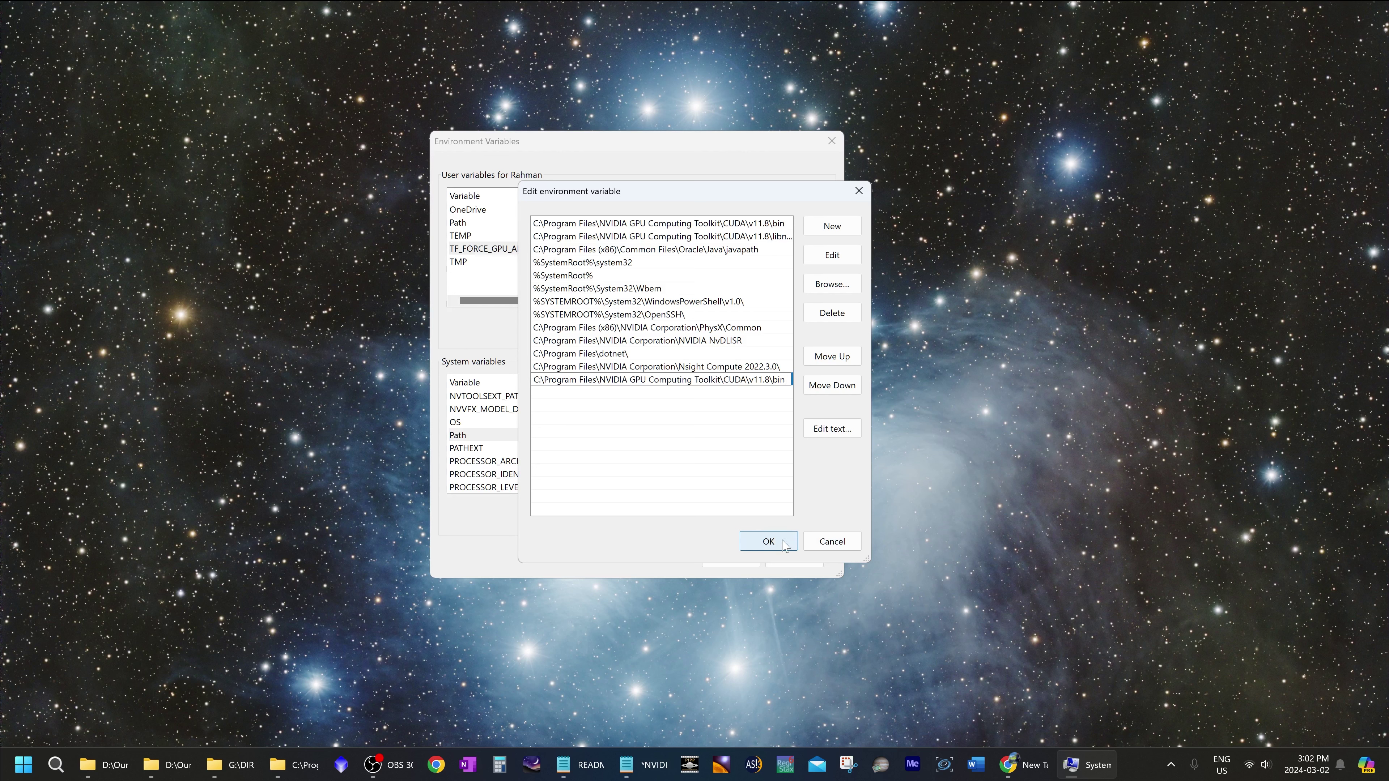
left_click(768, 541)
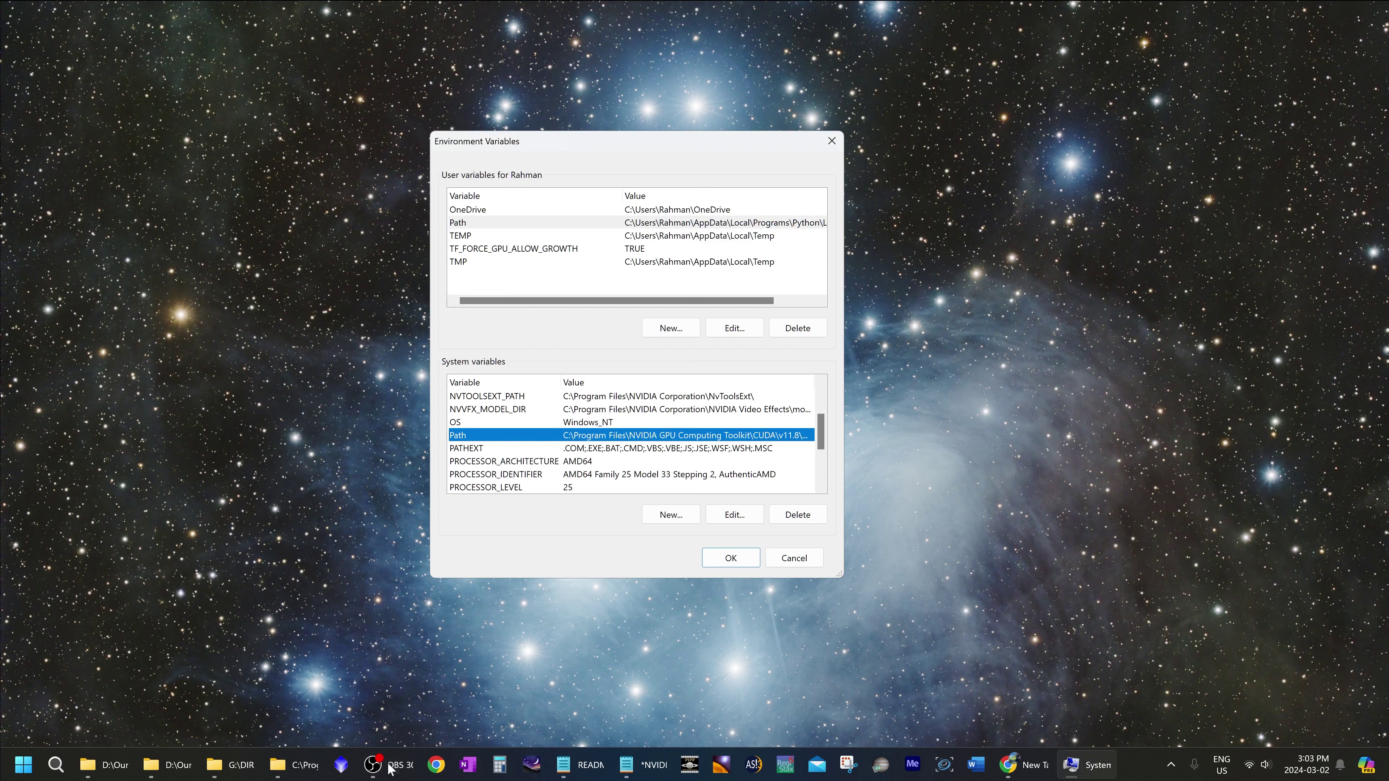
left_click(731, 558)
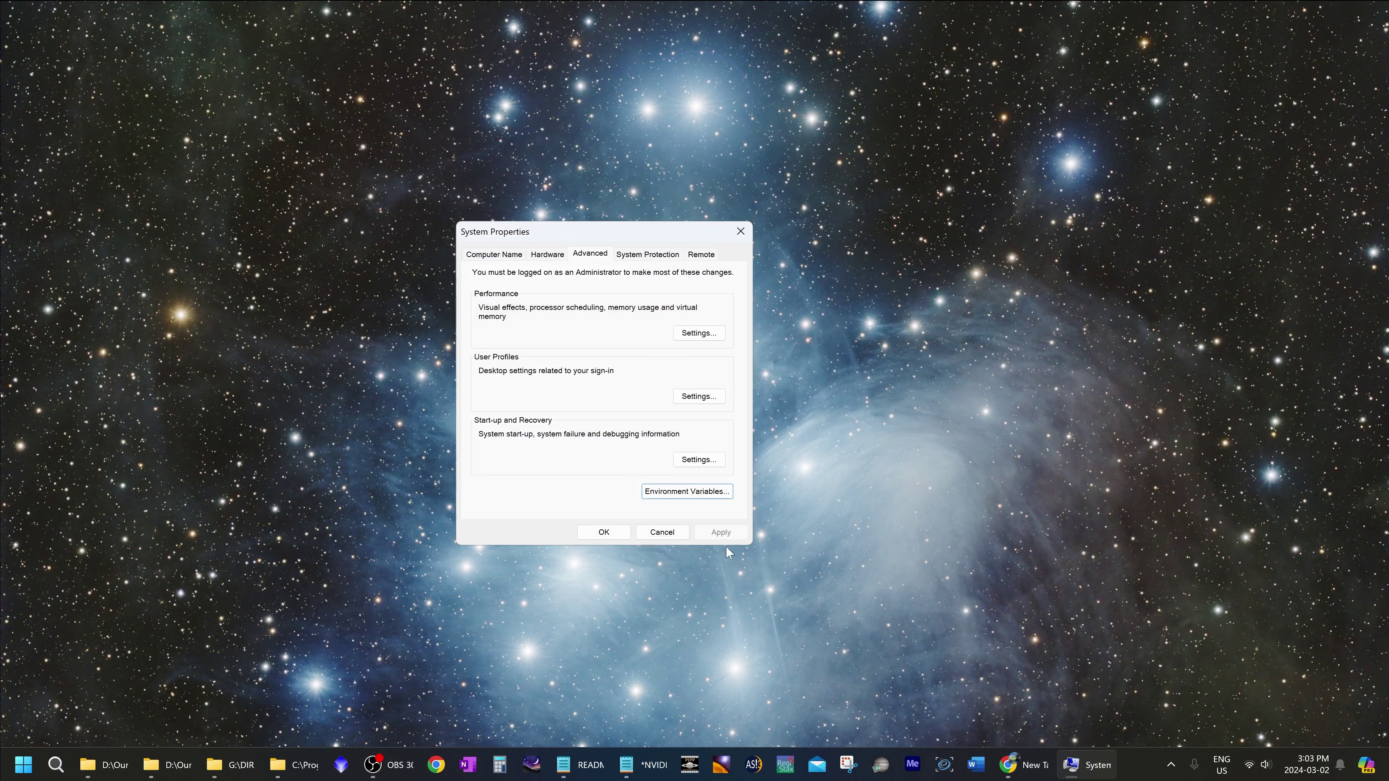
left_click(601, 534)
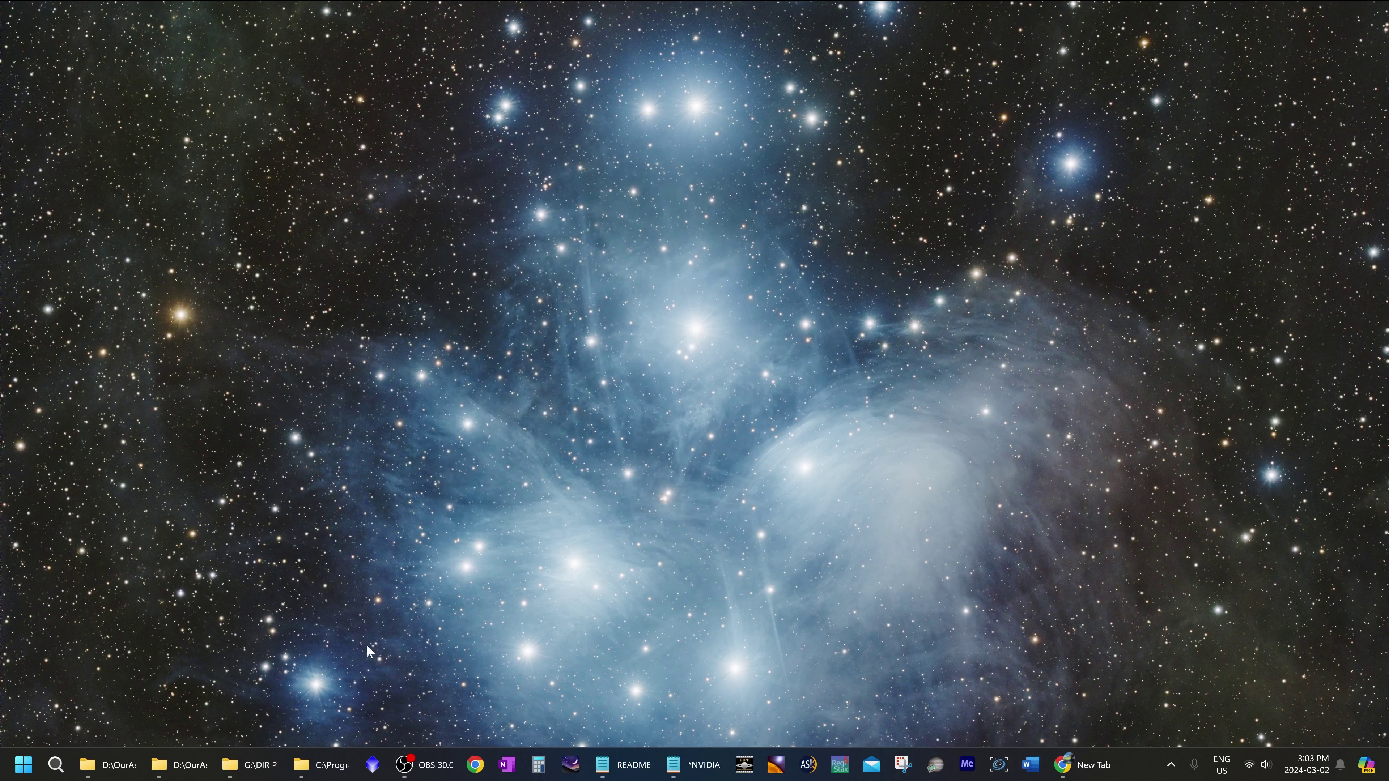
Launch PixInsight and open the StarNet2 process from the Process menu.
left_click(373, 763)
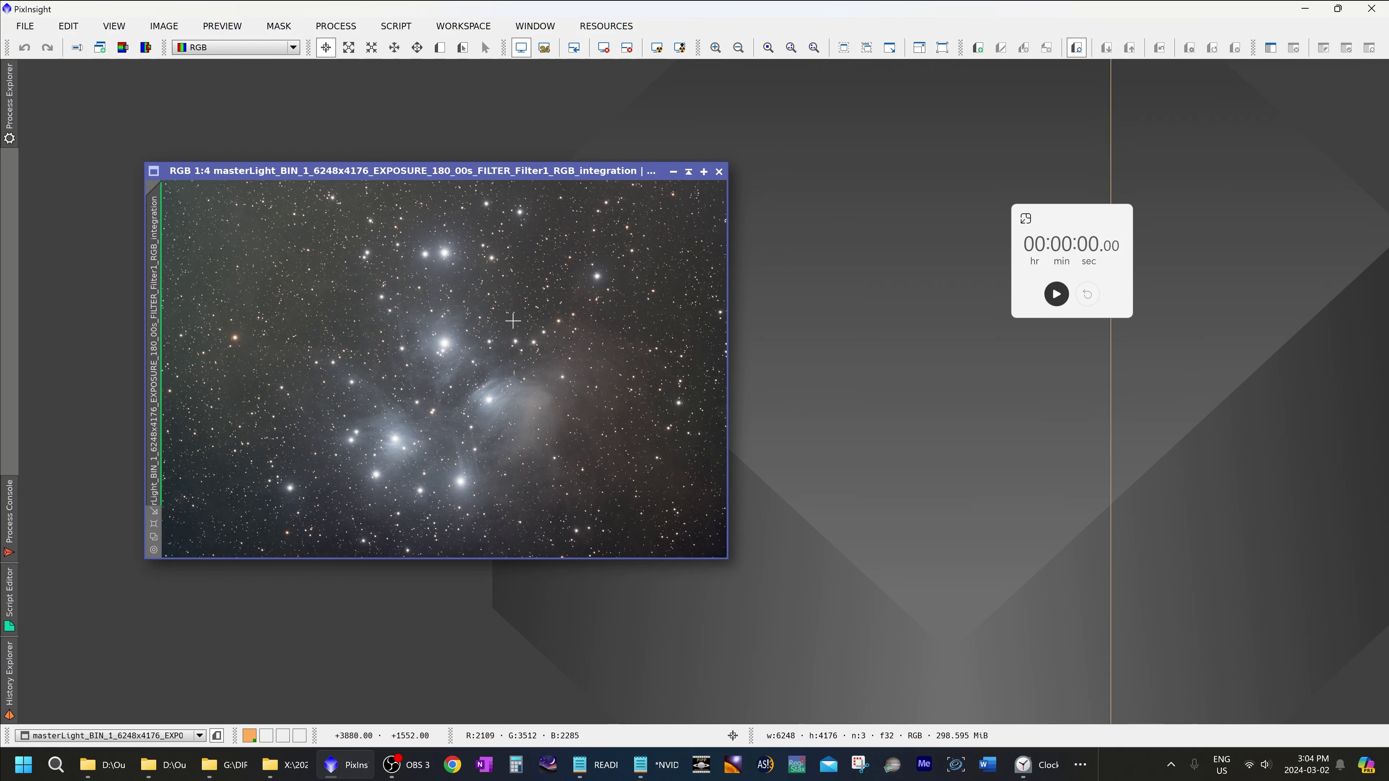
left_click_drag(1065, 218, 1084, 203)
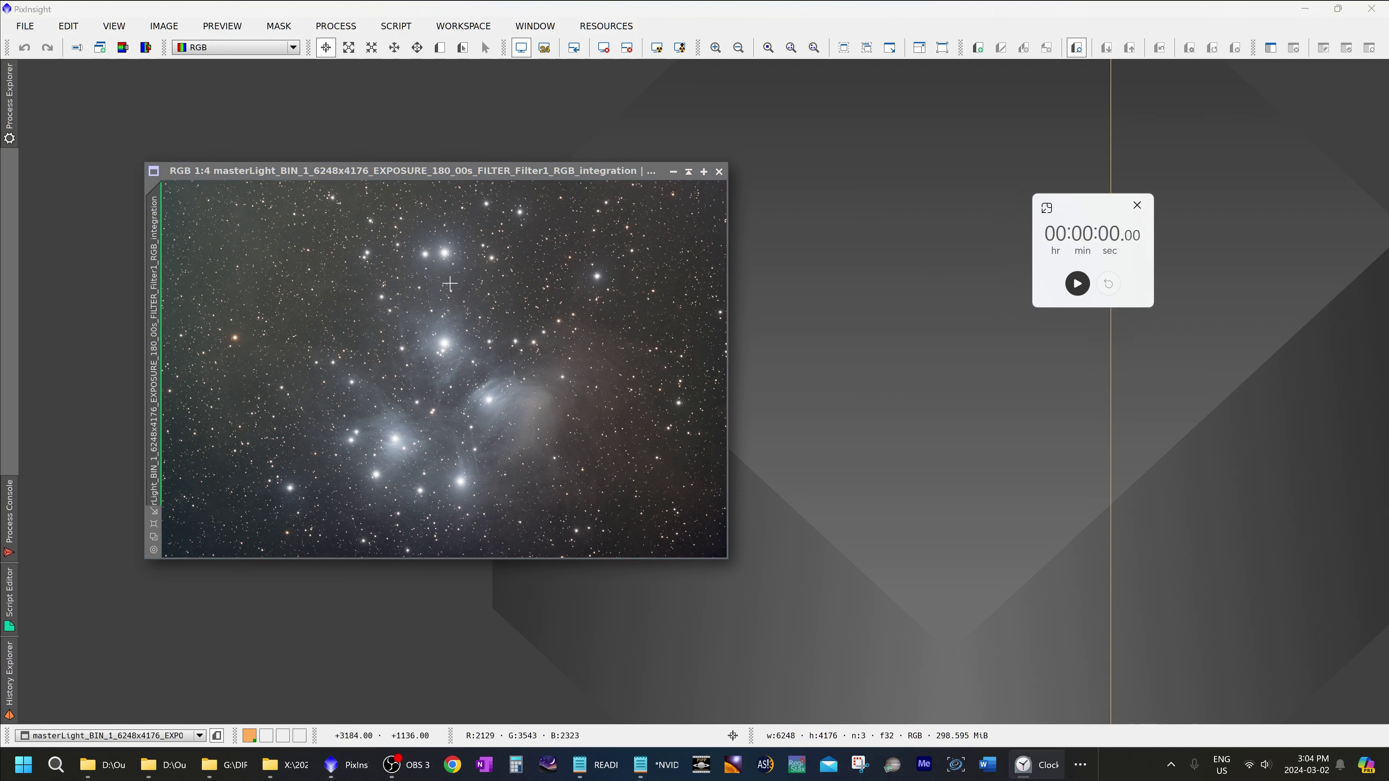
left_click(5, 112)
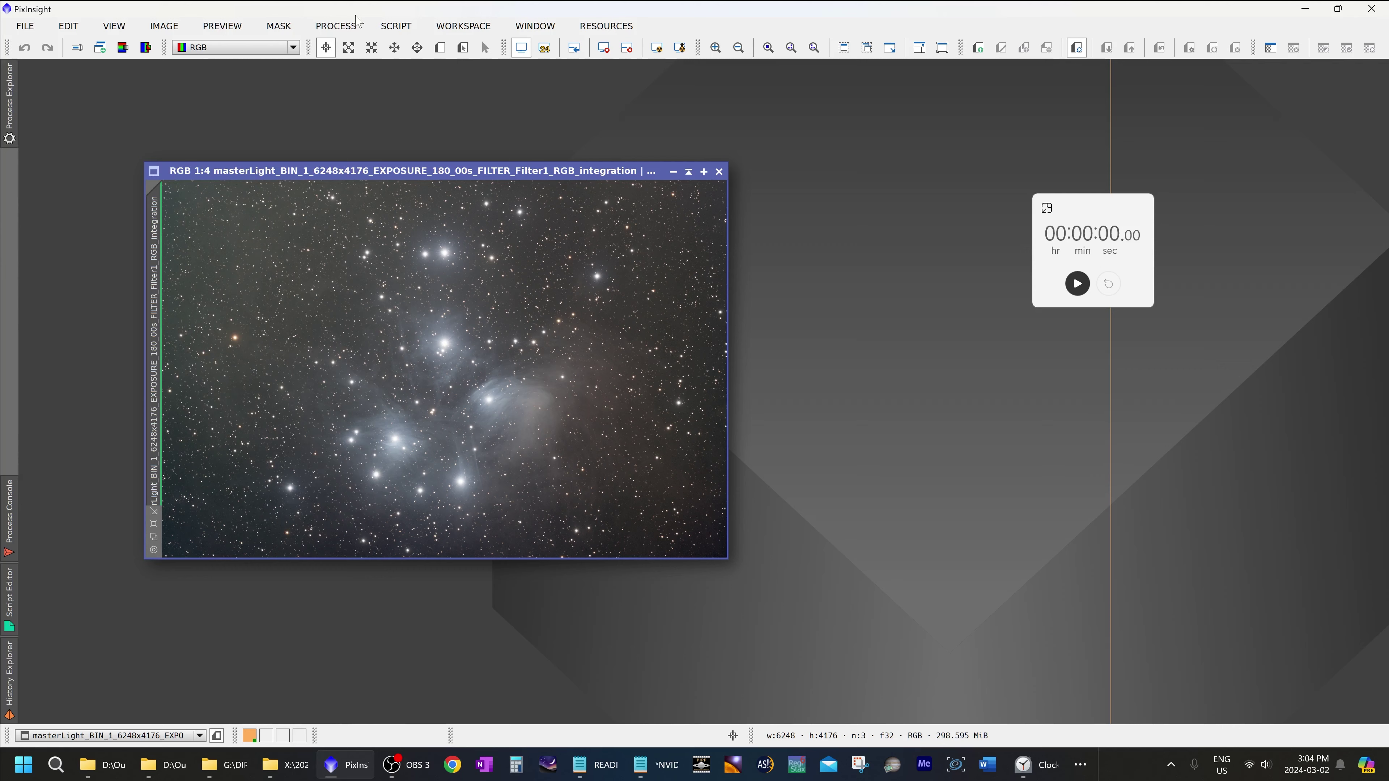
left_click(350, 26)
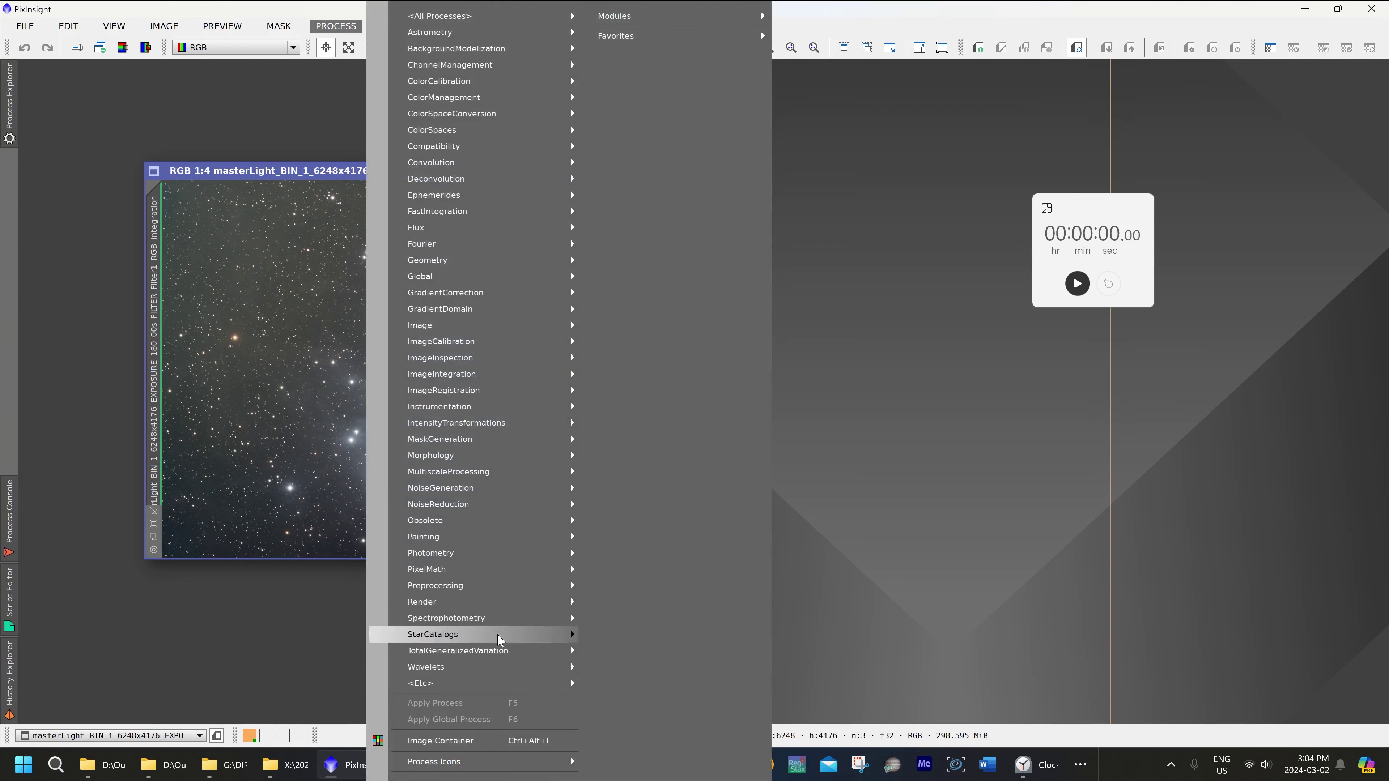
mouse_move(464, 684)
left_click(636, 765)
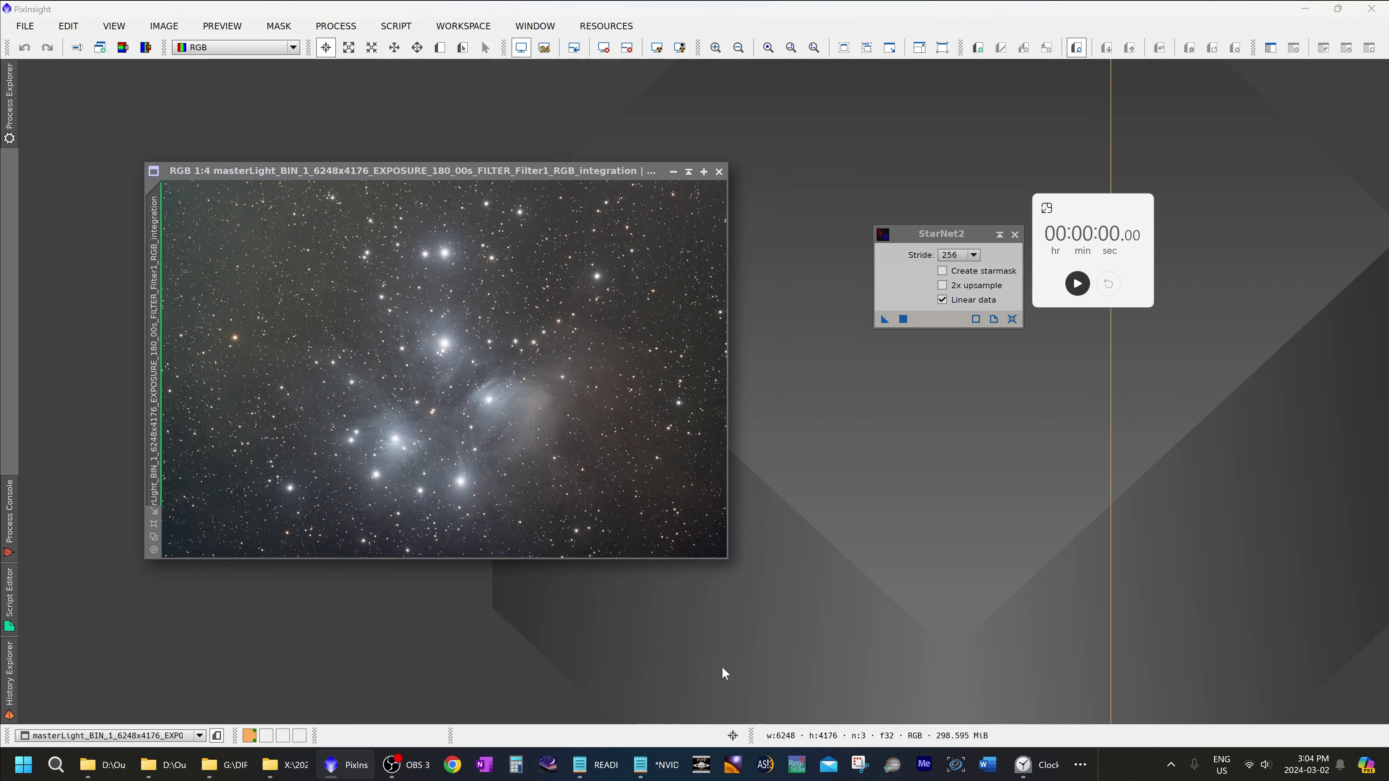
Enable Create starmask in StarNet2 and apply it to the Pleiades image.
left_click_drag(924, 244, 861, 234)
left_click(882, 263)
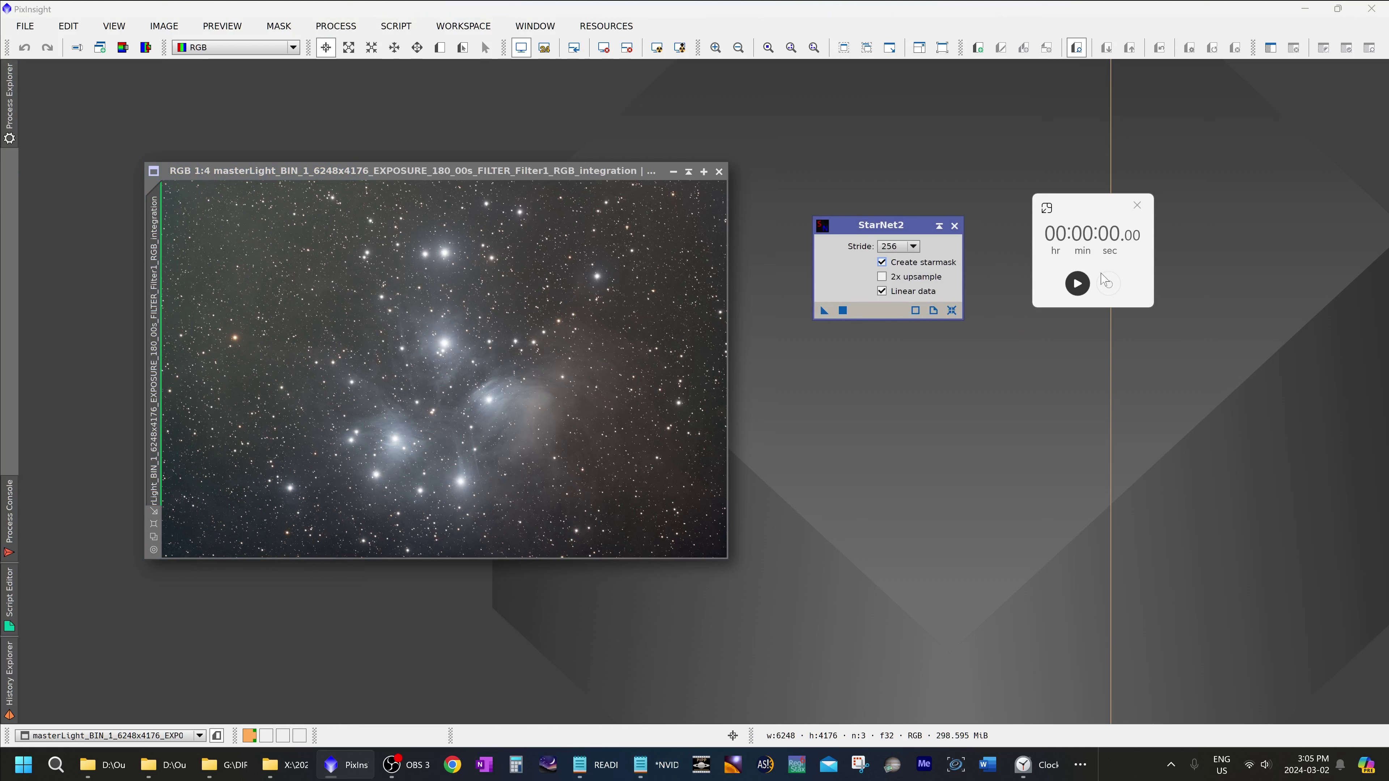
left_click(1082, 206)
left_click_drag(1070, 207, 1014, 224)
left_click_drag(821, 310, 468, 337)
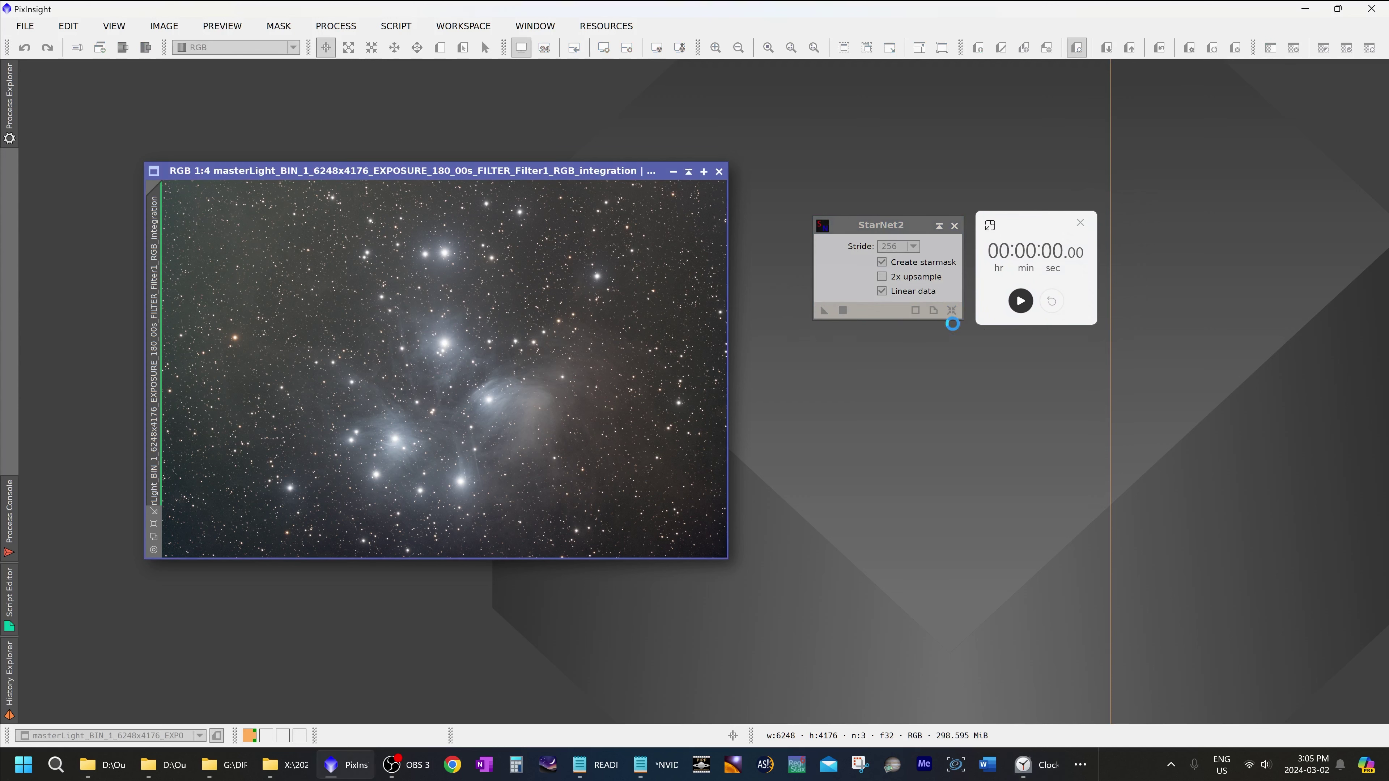
Time the StarNet2 run at about 19.22 s, then move star_mask aside to view the starless image.
left_click(1020, 300)
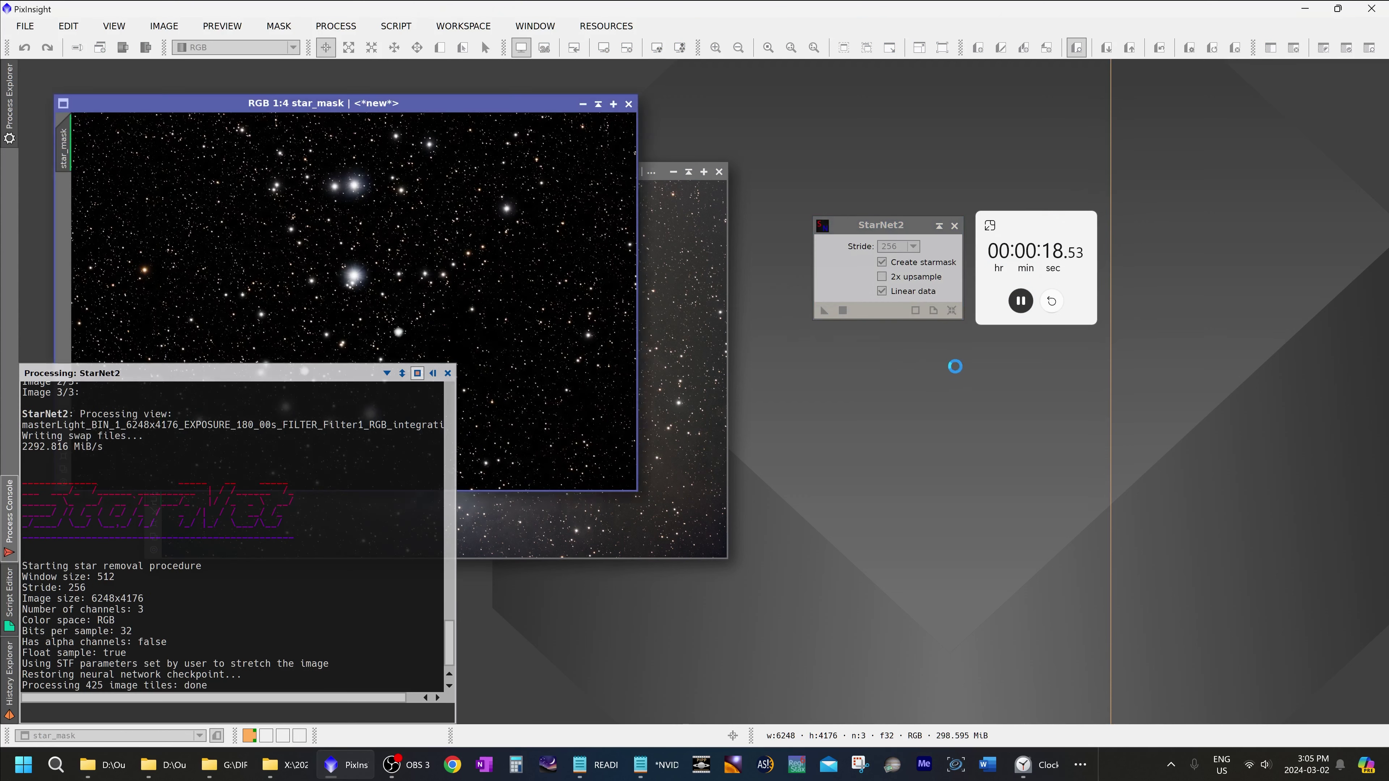
left_click(1021, 300)
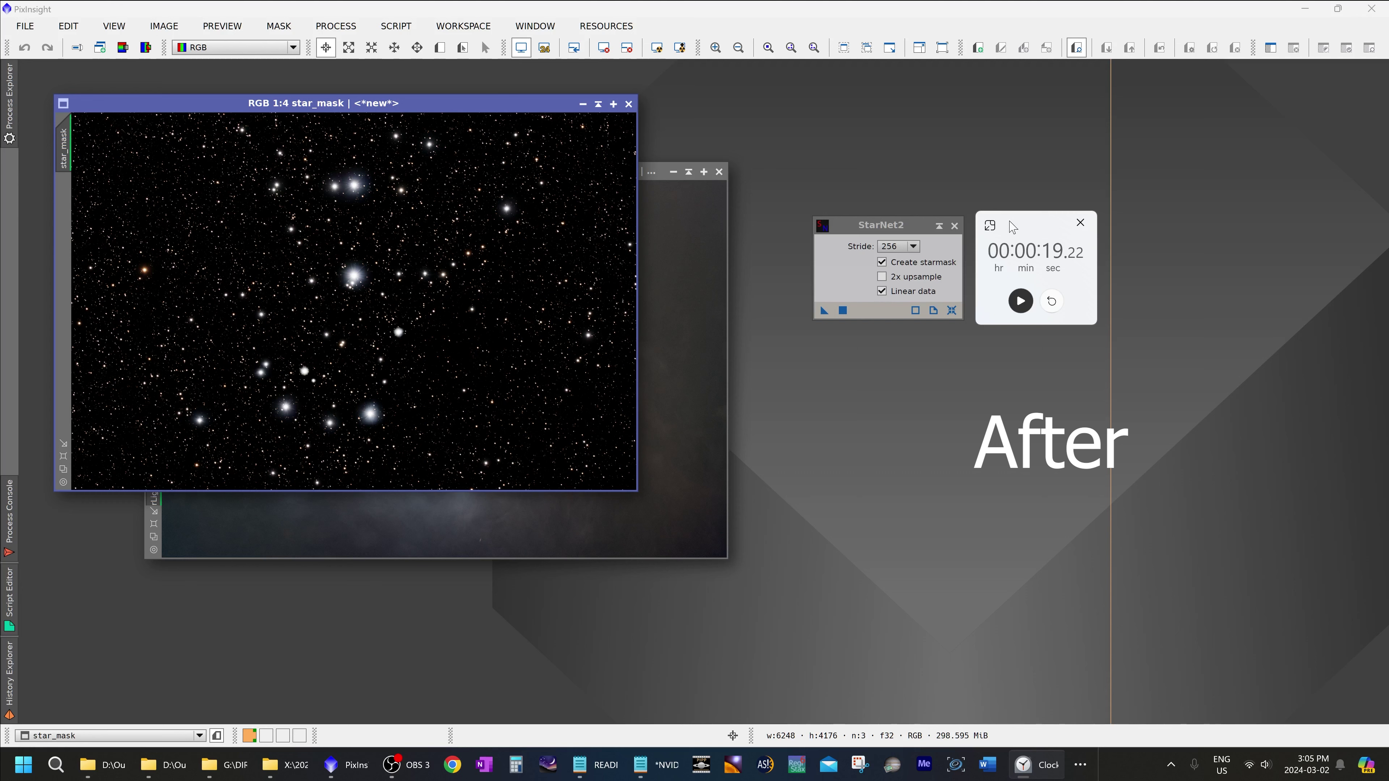
left_click_drag(1012, 228, 1039, 227)
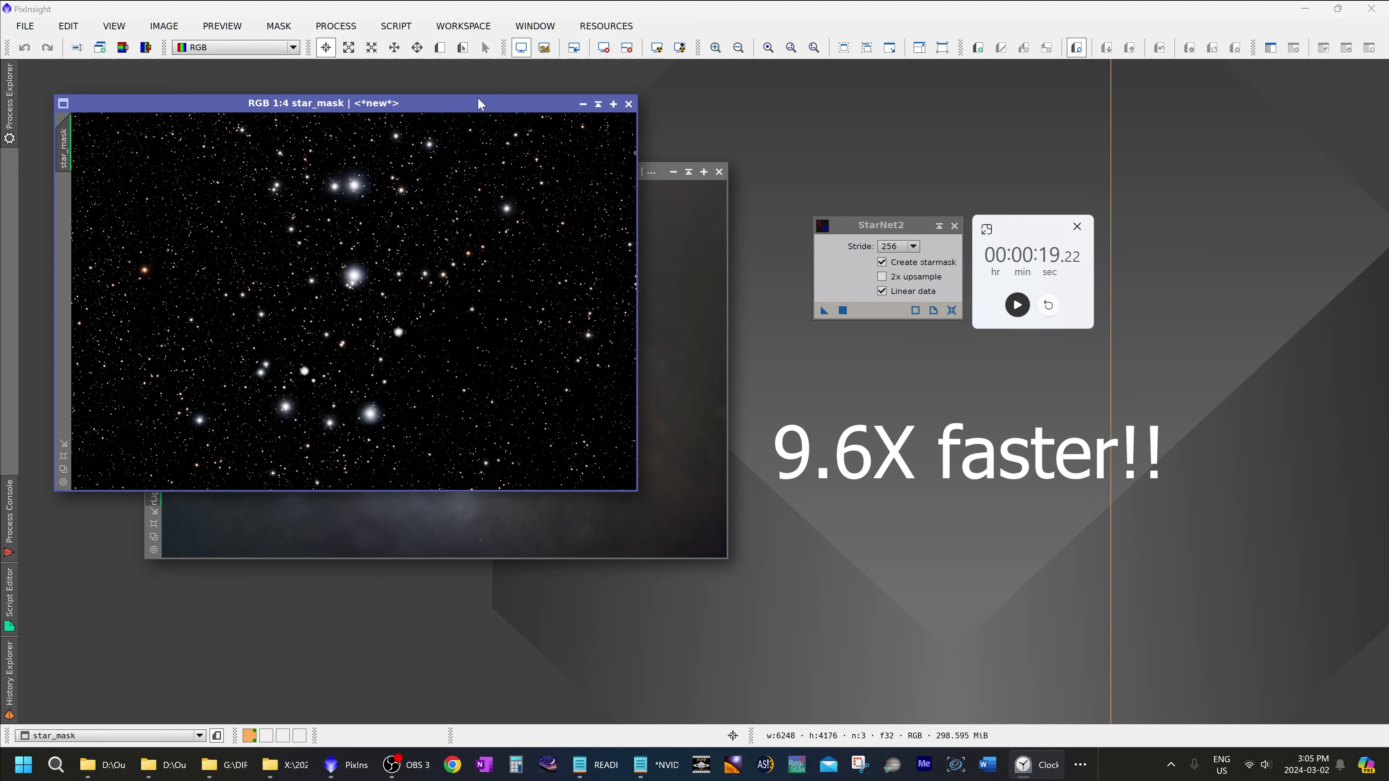
left_click_drag(481, 104, 1024, 276)
left_click(454, 519)
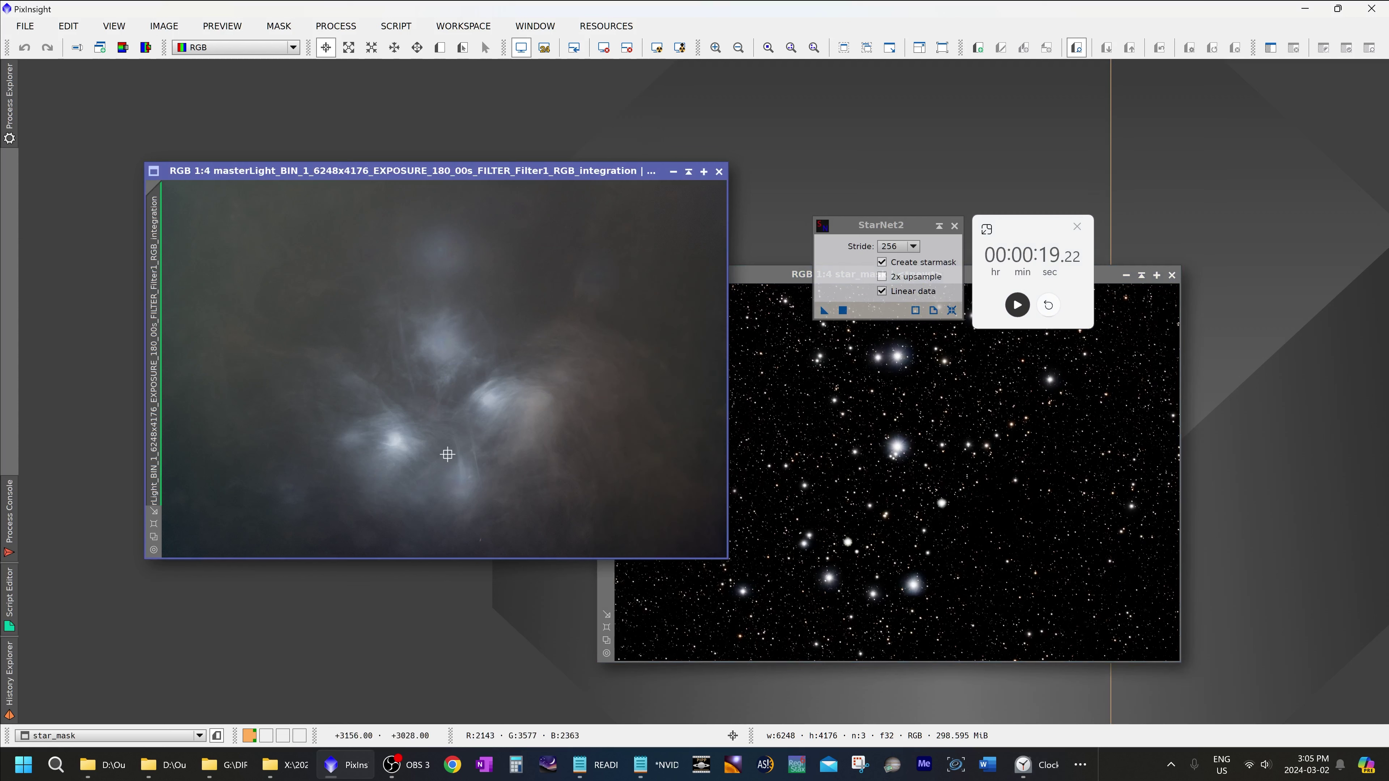
scroll(469, 529, "up", 4)
scroll(474, 384, "down", 4)
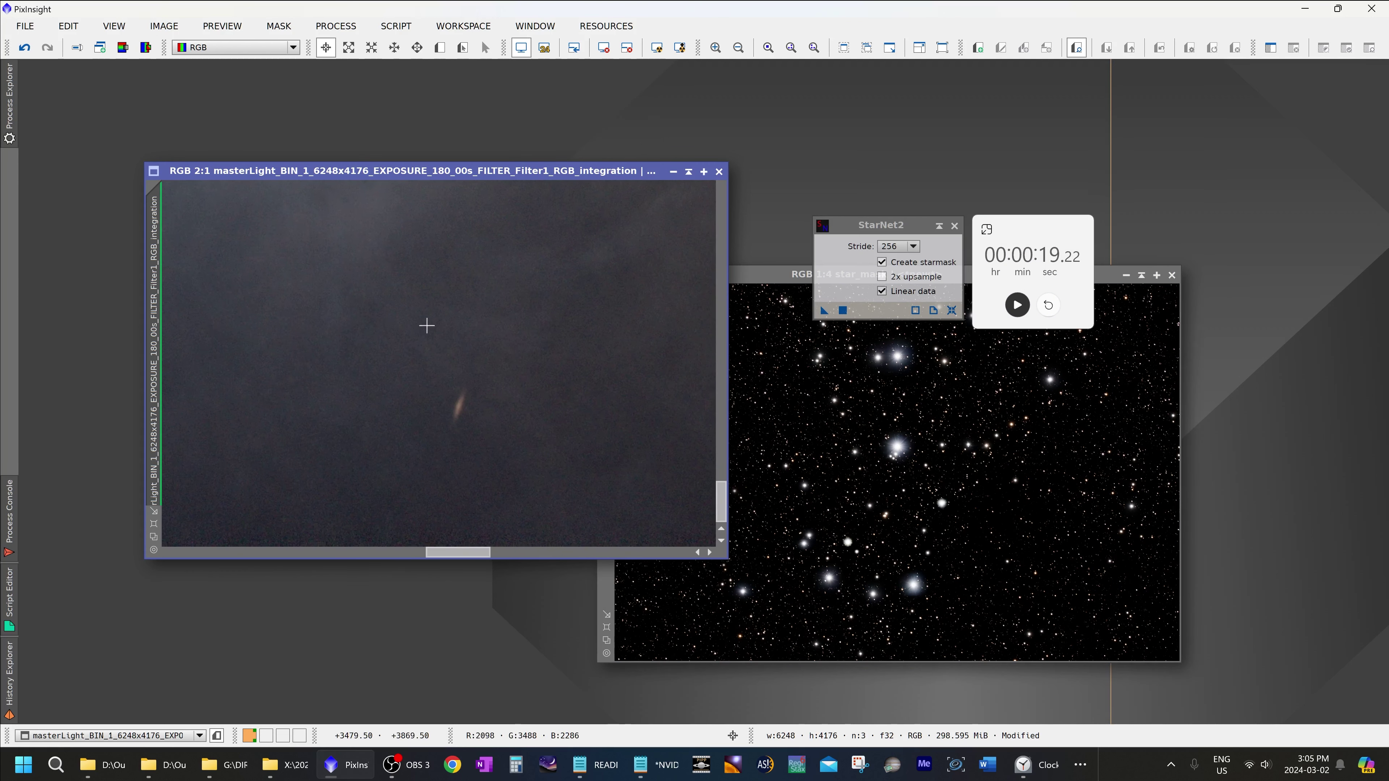